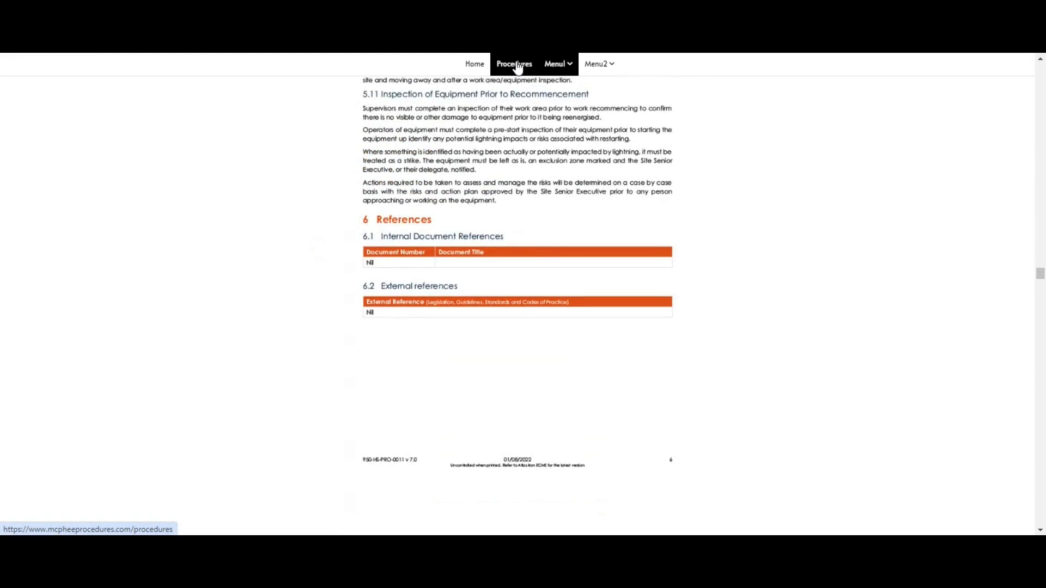
Step: Open the Prohibited and Restricted Items page on the McPhee procedures site
{"action": "mouse_move", "coordinate": [556, 65]}
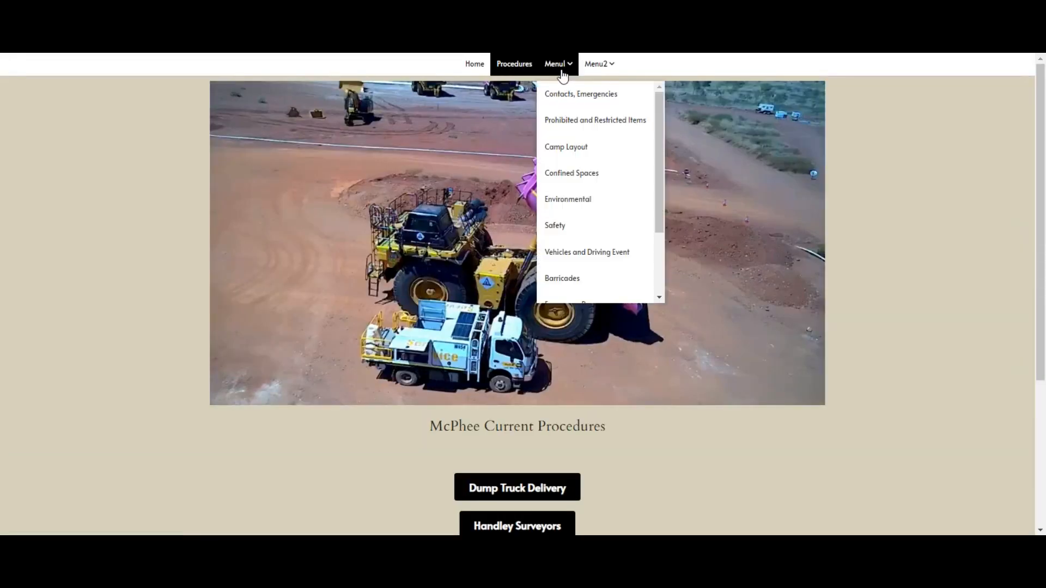
{"action": "left_click", "coordinate": [573, 121]}
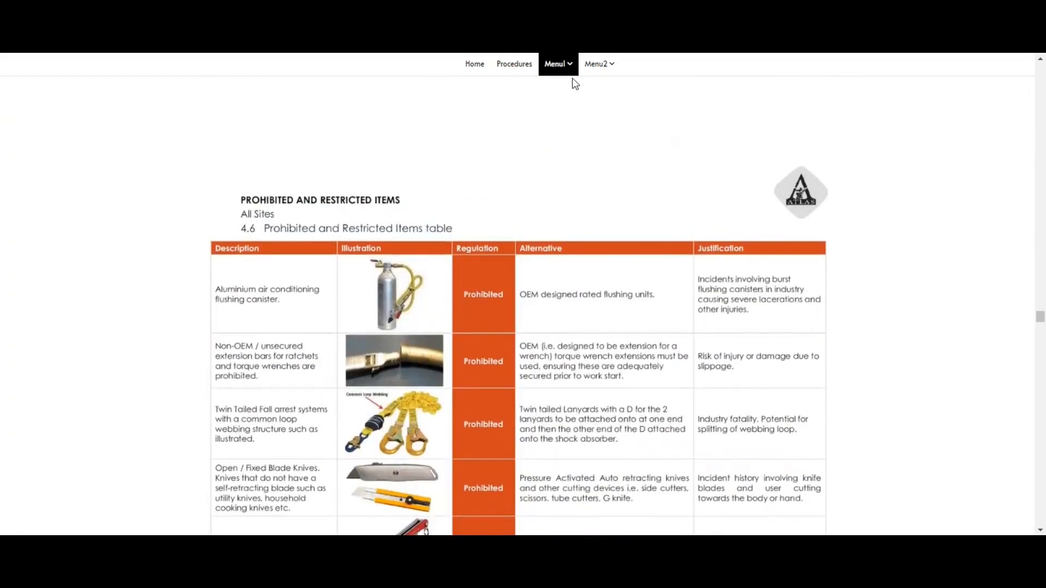
{"action": "mouse_move", "coordinate": [572, 65]}
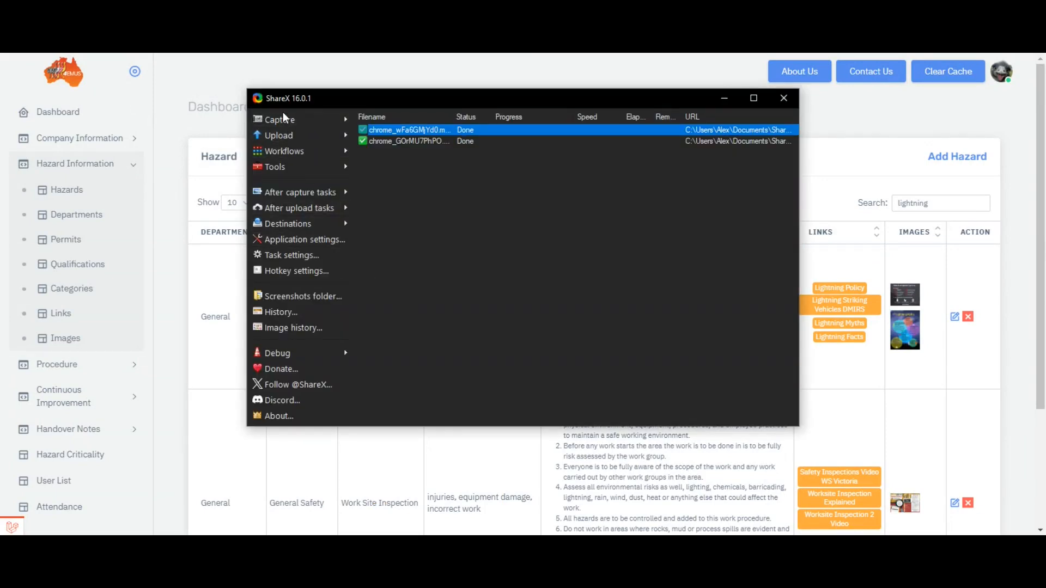
{"action": "mouse_move", "coordinate": [280, 124]}
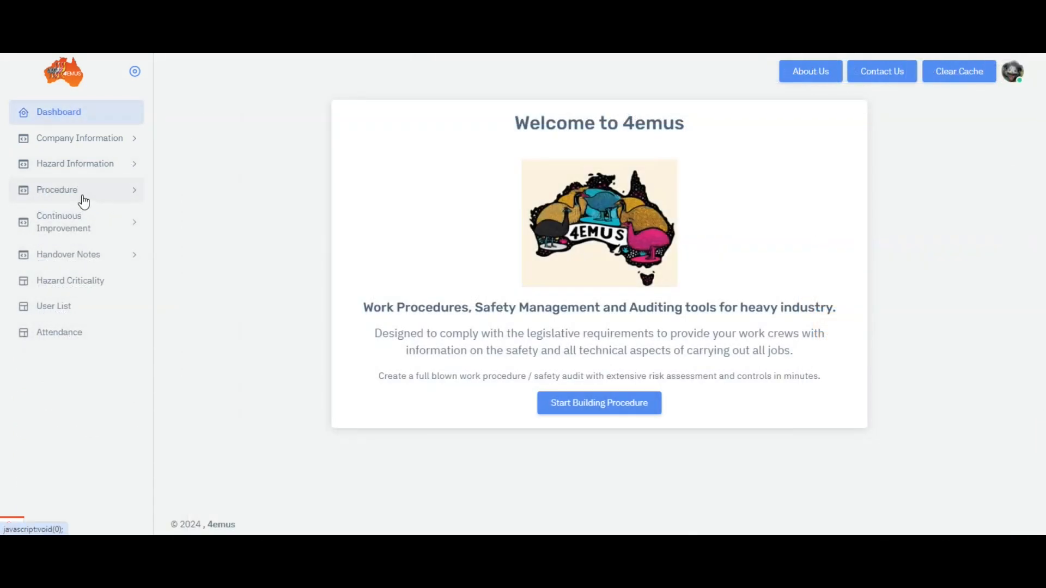
Step: Start building a new procedure for the company Atlas at the Miralga Creek site
{"action": "left_click", "coordinate": [82, 200]}
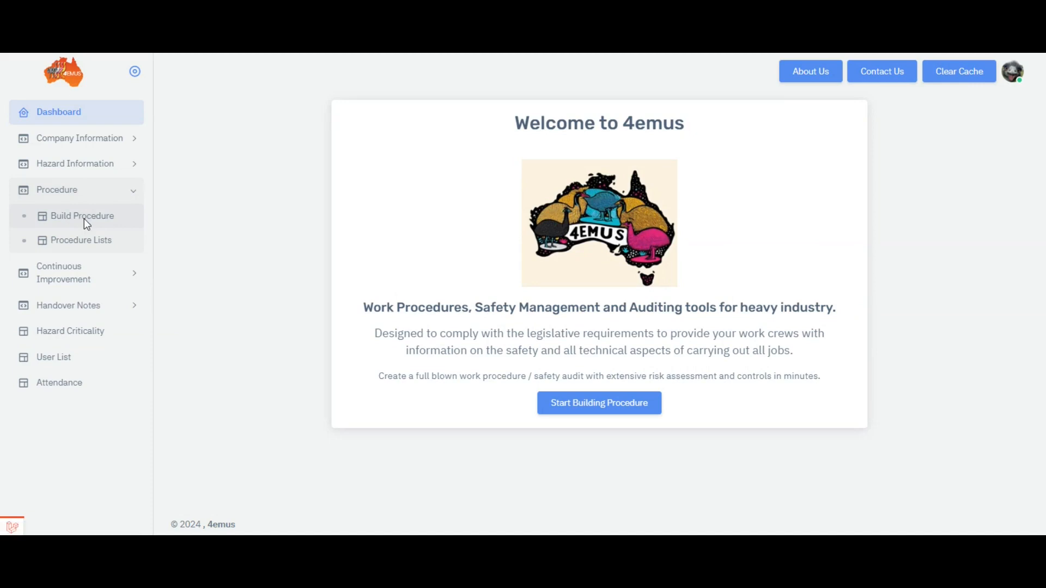
{"action": "left_click", "coordinate": [84, 217]}
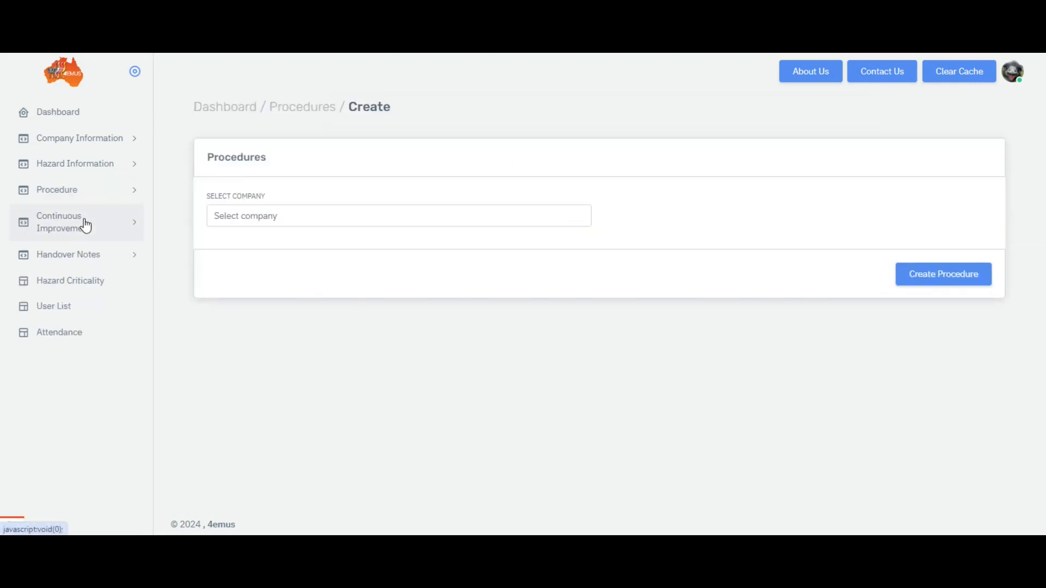
{"action": "left_click", "coordinate": [332, 223]}
{"action": "left_click", "coordinate": [251, 244]}
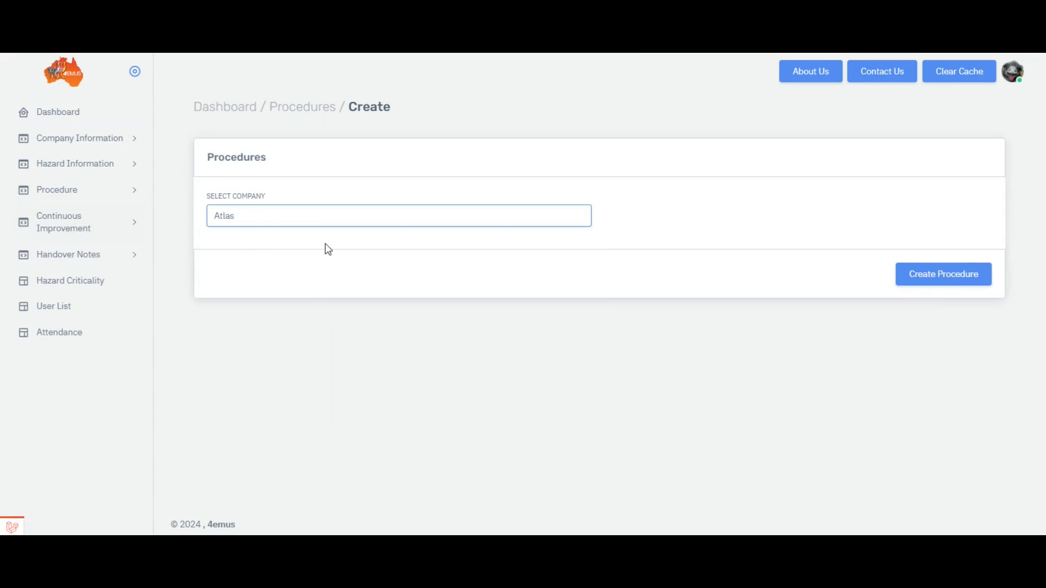
{"action": "left_click", "coordinate": [644, 220]}
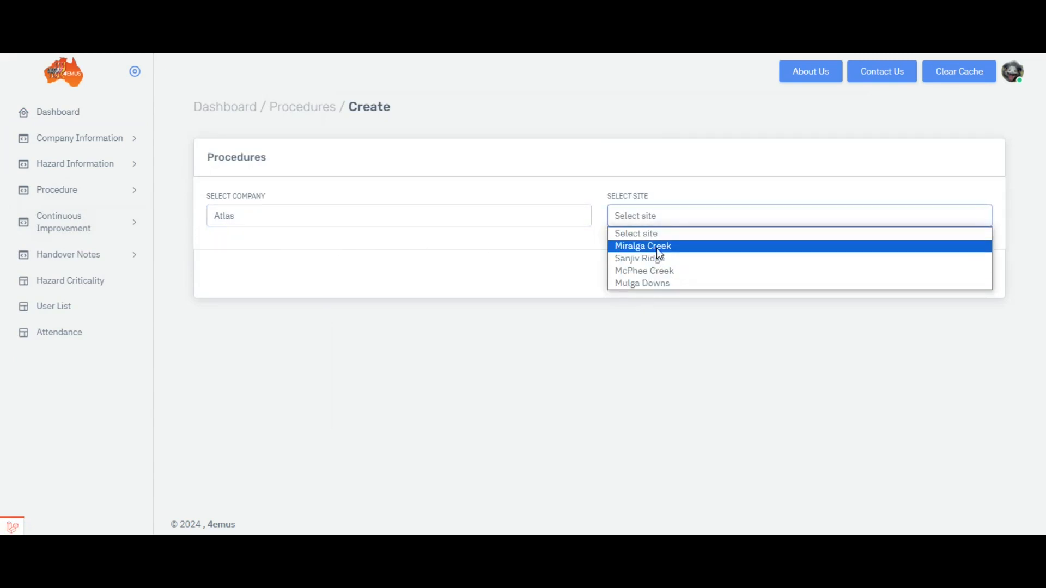
{"action": "left_click", "coordinate": [657, 248]}
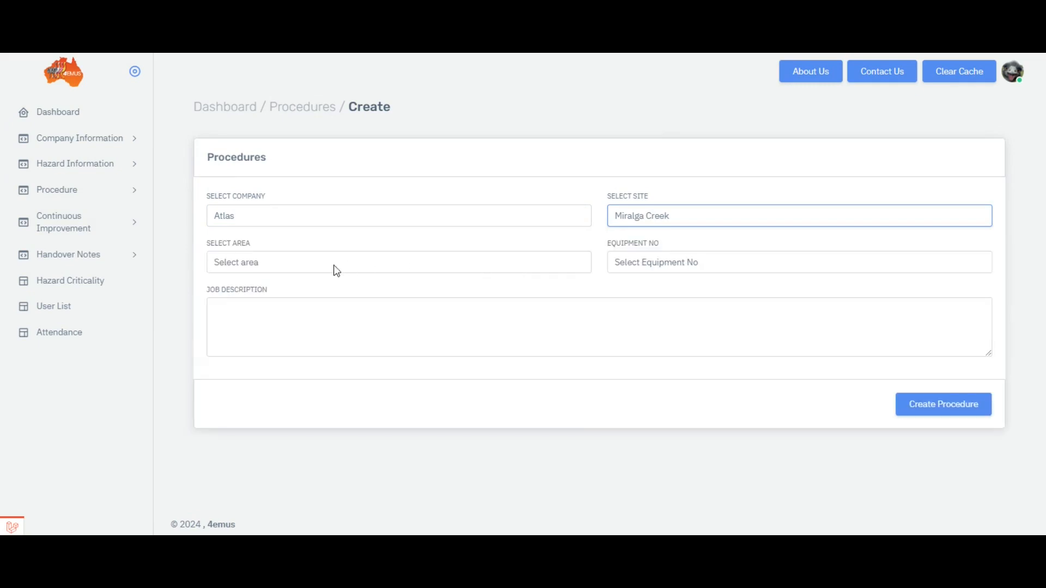
Step: Set the area to Mining and enter the job description "Warman Pump 10/8 rebuild wet end"
{"action": "left_click", "coordinate": [319, 263]}
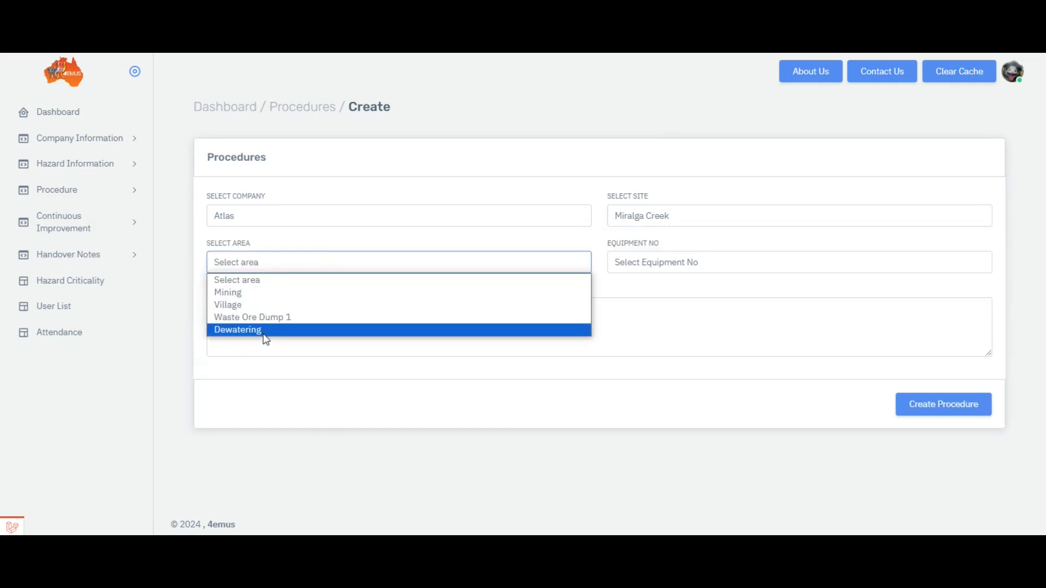
{"action": "left_click", "coordinate": [235, 294]}
{"action": "left_click", "coordinate": [227, 306]}
{"action": "type", "text": "Warman Pump 10/8 rebuild wet end"}
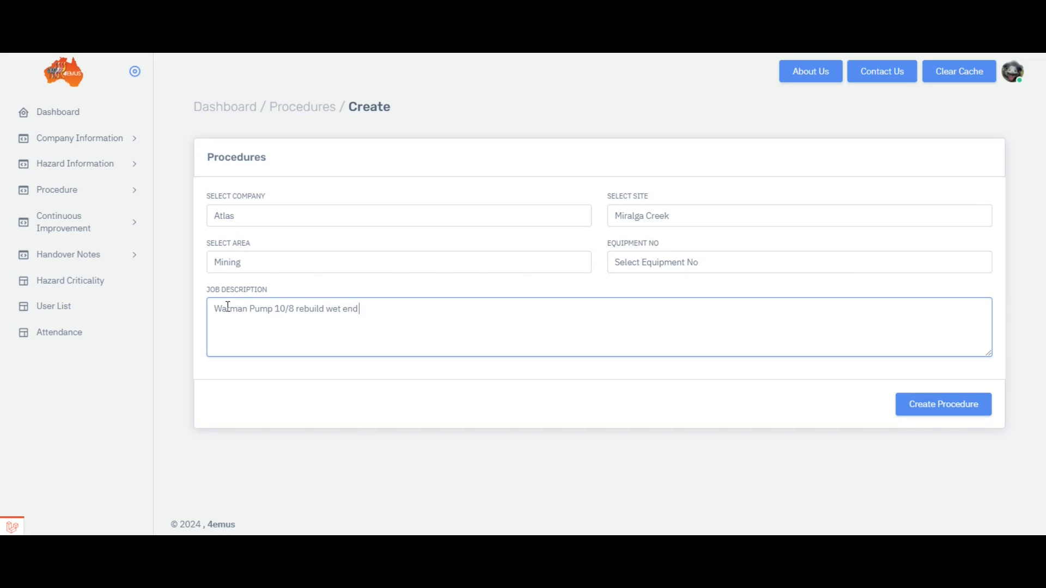
Step: Check the available equipment numbers and create the procedure without selecting one
{"action": "left_click", "coordinate": [701, 264]}
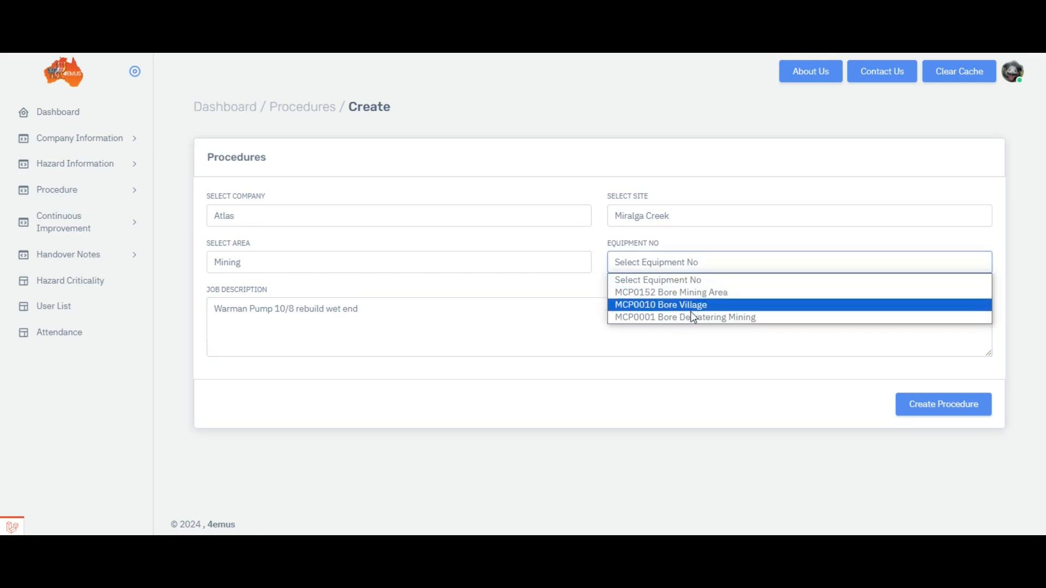
{"action": "left_click", "coordinate": [532, 309]}
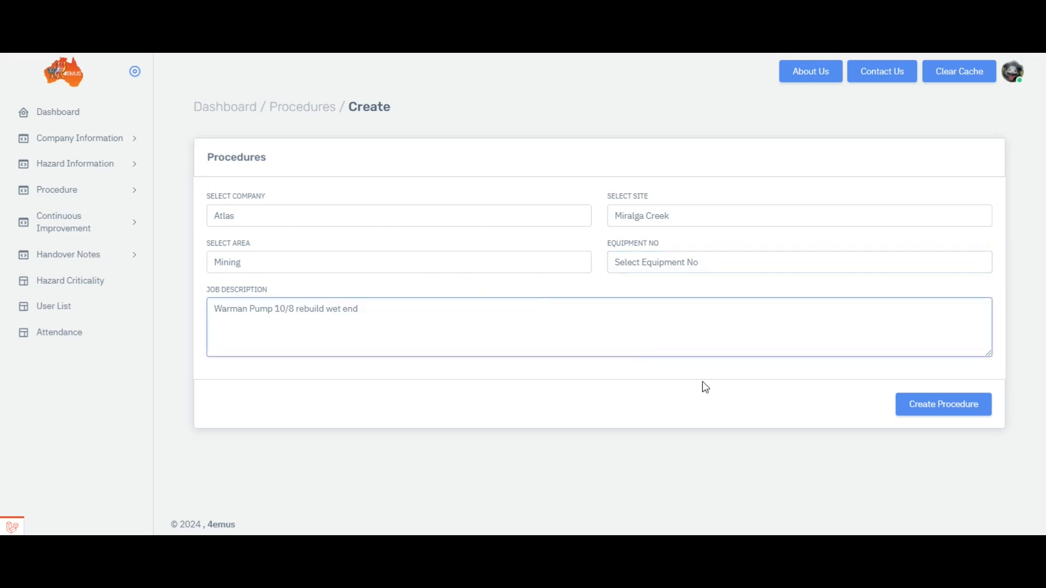
{"action": "left_click", "coordinate": [929, 408]}
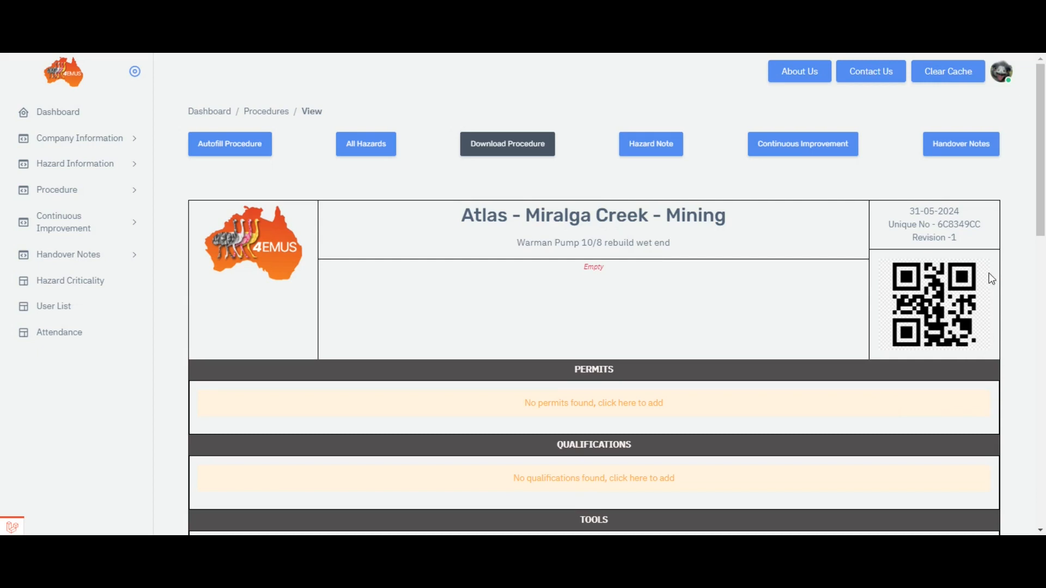
Step: Set the procedure's date to 31/05/2024 and save its revision as 1
{"action": "left_click", "coordinate": [932, 211]}
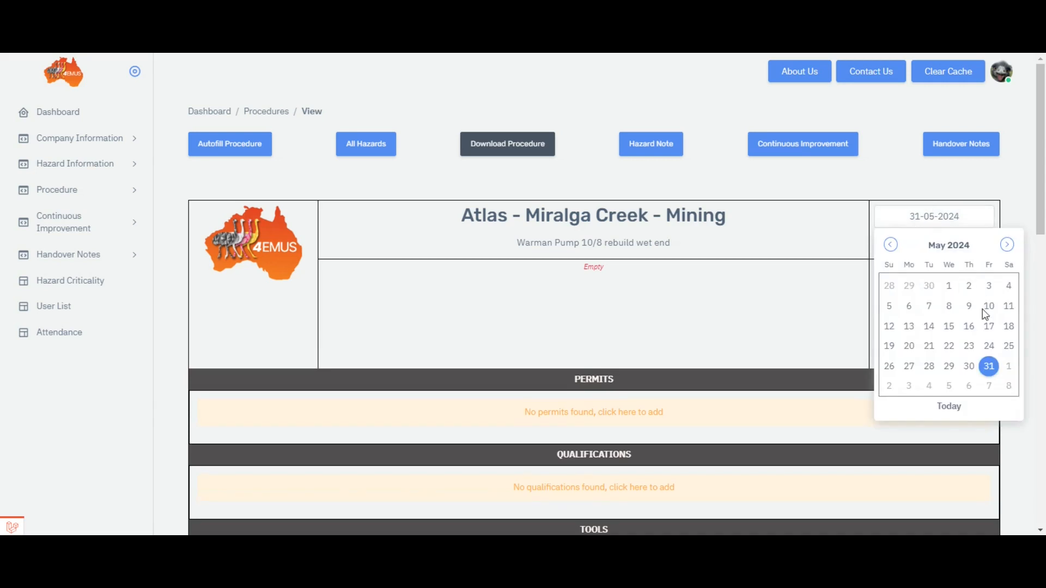
{"action": "left_click", "coordinate": [989, 365]}
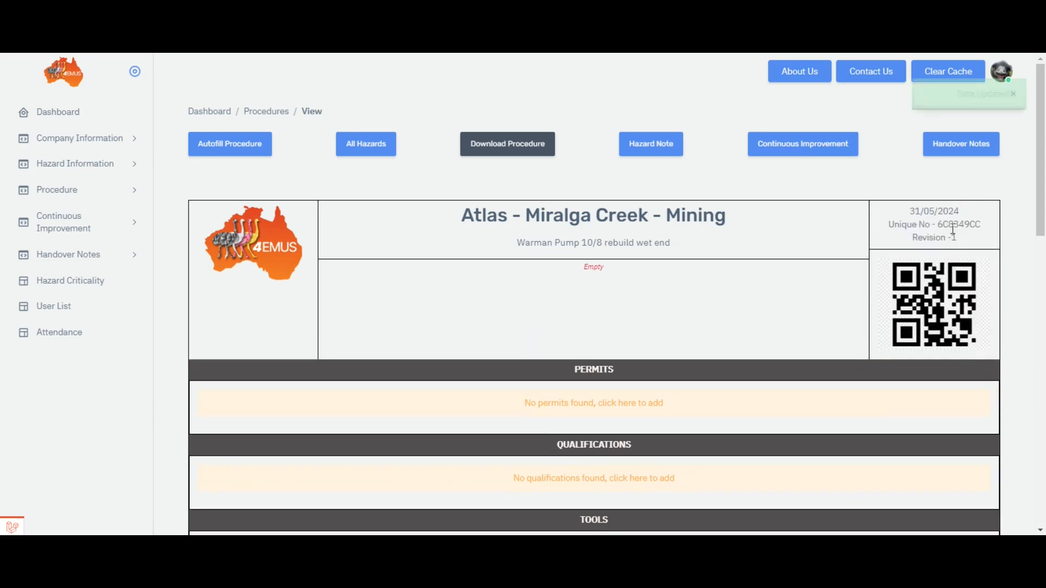
{"action": "left_click", "coordinate": [959, 240]}
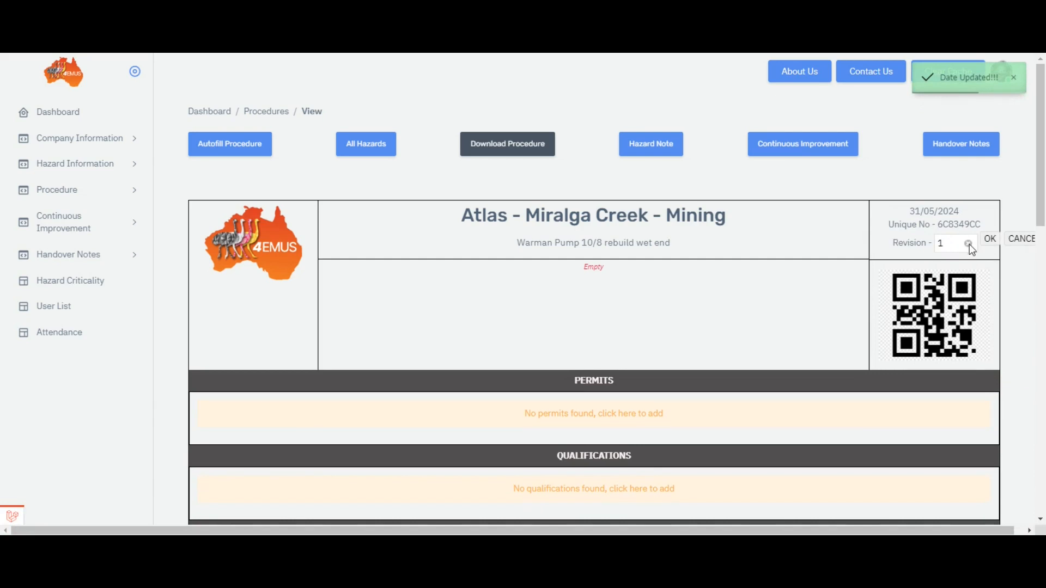
{"action": "left_click", "coordinate": [990, 239]}
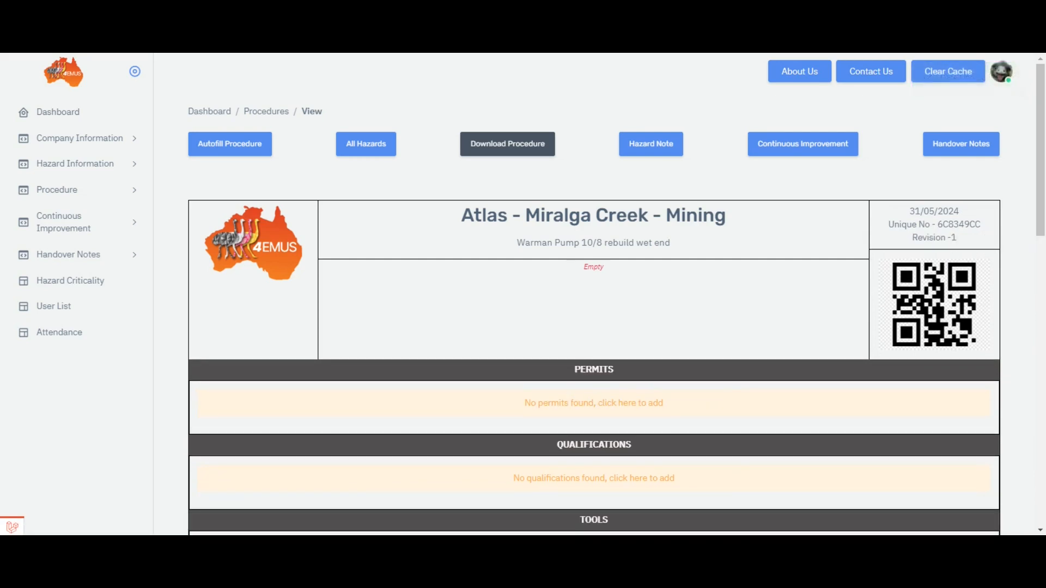
Step: Fill the empty header description with the Warman 10/8 wet end rebuild notes on spare parts, isolation, tooling and consumables
{"action": "mouse_move", "coordinate": [620, 545]}
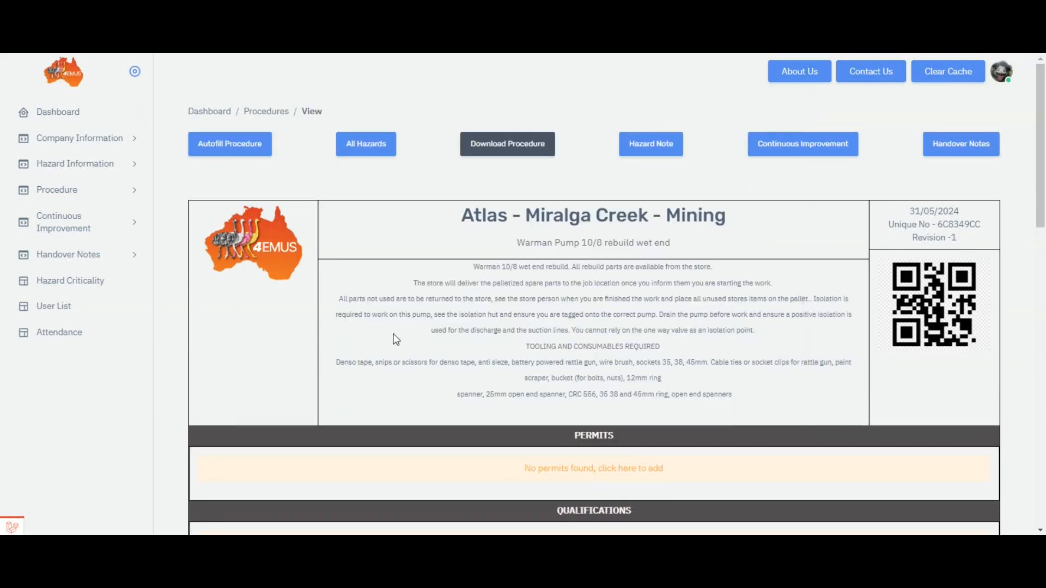
Step: Review the procedure's layout from the job description through permits, qualifications and hazard sections down to the work steps
{"action": "scroll", "coordinate": [396, 338], "scroll_direction": "down", "scroll_amount": 3}
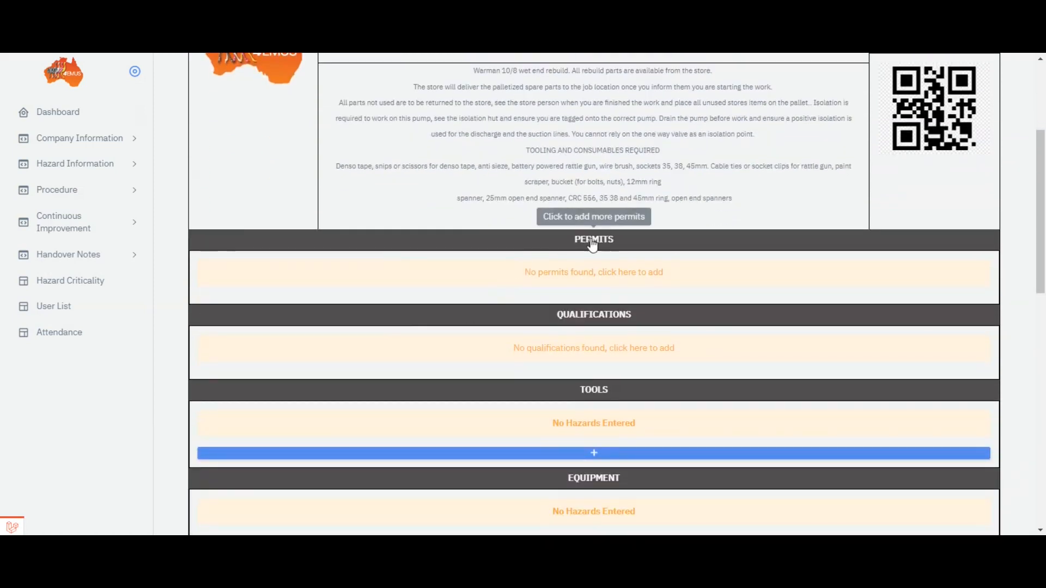
{"action": "scroll", "coordinate": [479, 338], "scroll_direction": "down", "scroll_amount": 2}
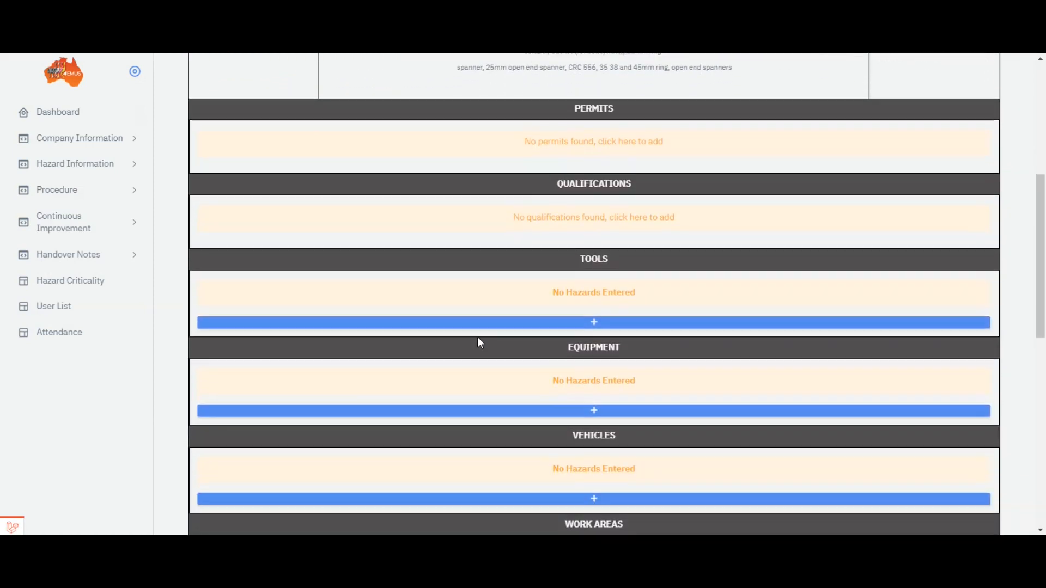
{"action": "scroll", "coordinate": [439, 324], "scroll_direction": "down", "scroll_amount": 1}
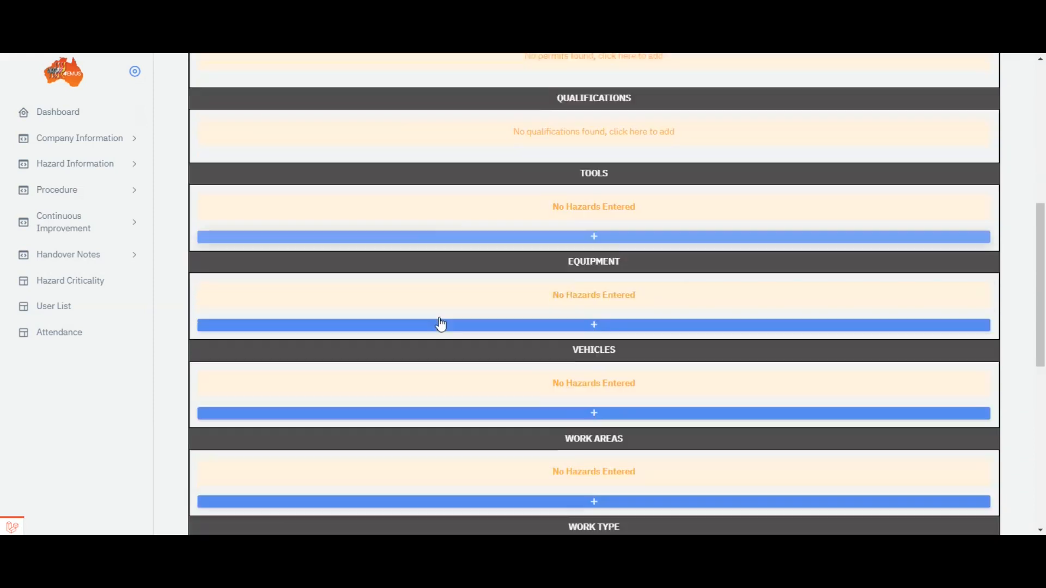
{"action": "scroll", "coordinate": [440, 324], "scroll_direction": "down", "scroll_amount": 2}
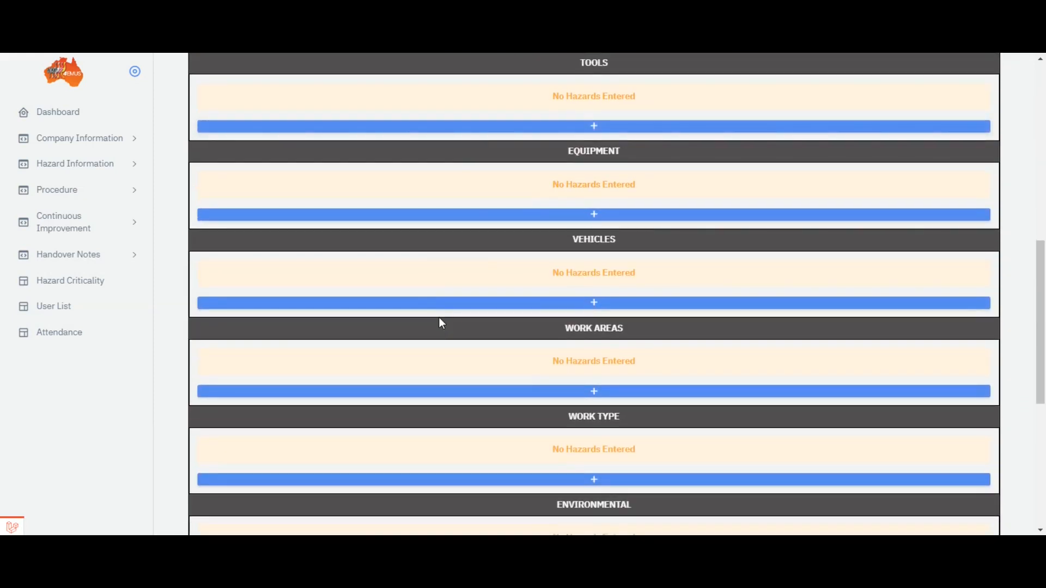
{"action": "scroll", "coordinate": [441, 324], "scroll_direction": "down", "scroll_amount": 2}
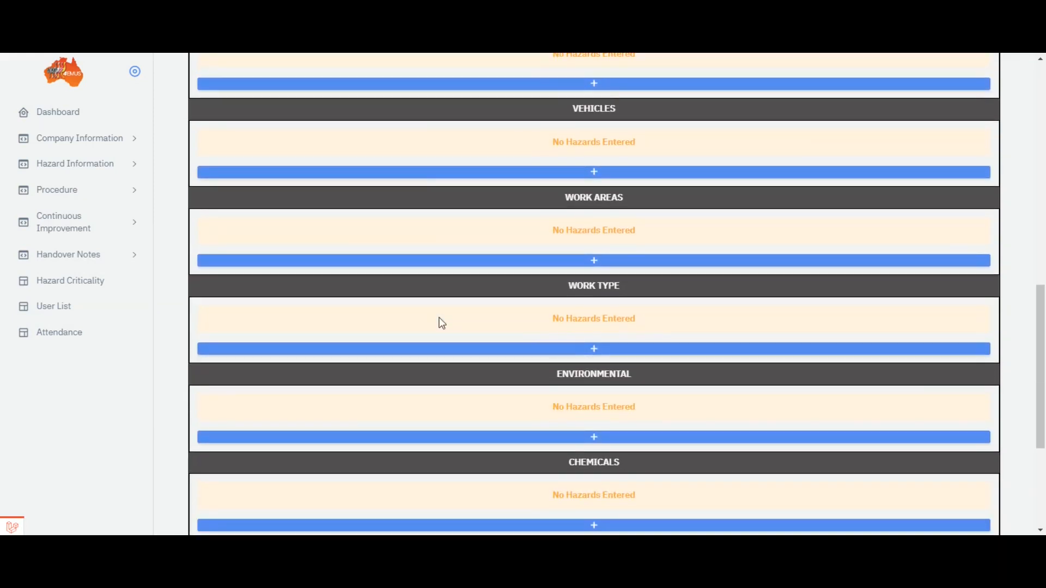
{"action": "scroll", "coordinate": [441, 323], "scroll_direction": "down", "scroll_amount": 3}
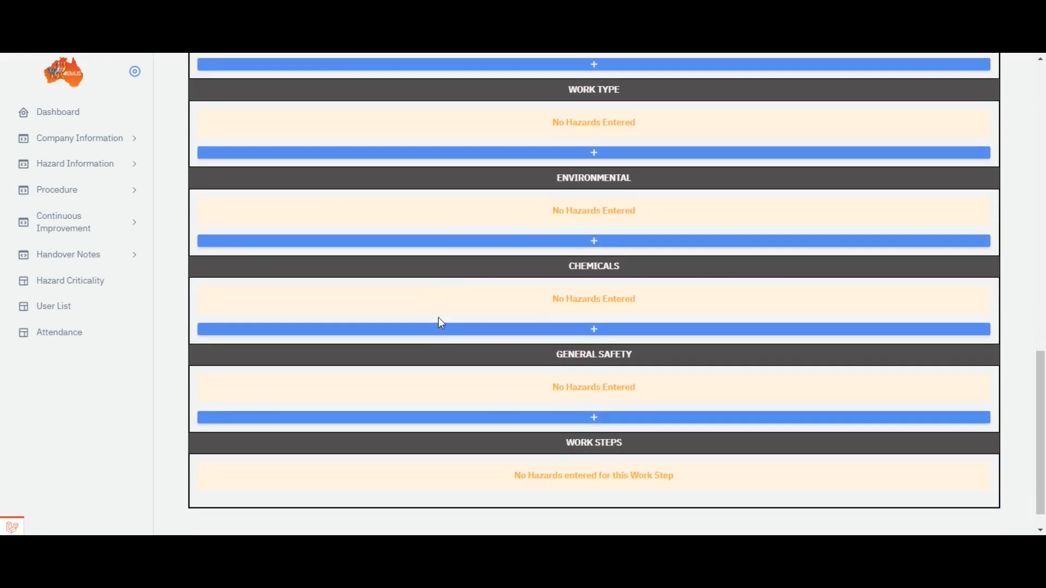
{"action": "scroll", "coordinate": [441, 323], "scroll_direction": "down", "scroll_amount": 1}
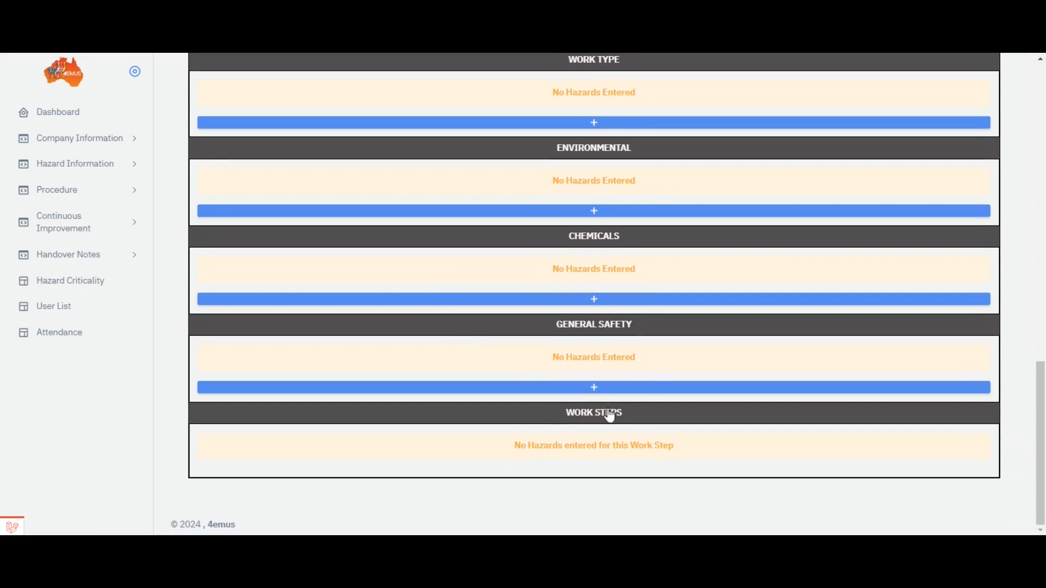
{"action": "scroll", "coordinate": [487, 312], "scroll_direction": "up", "scroll_amount": 1}
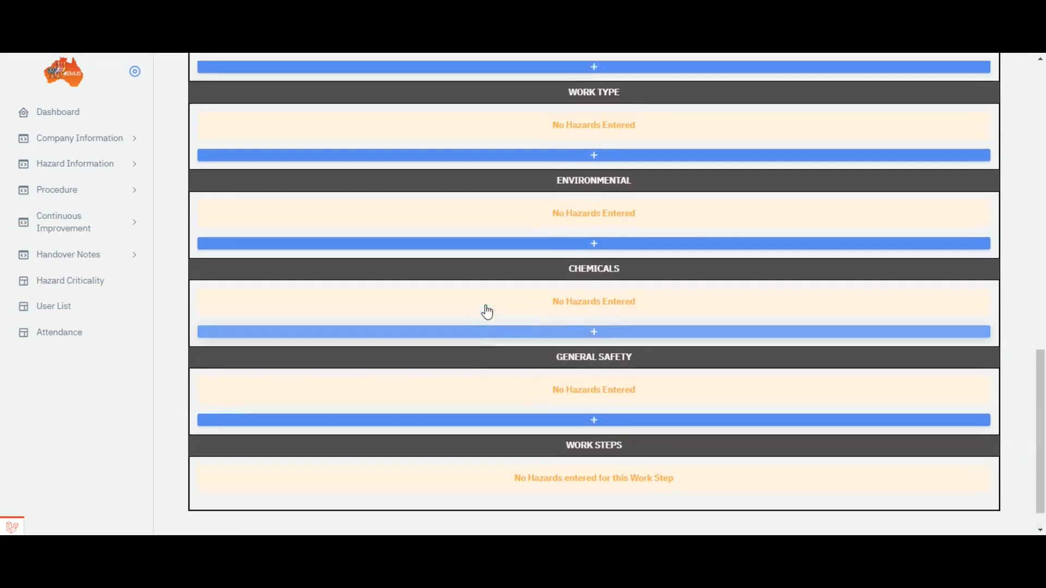
{"action": "scroll", "coordinate": [487, 311], "scroll_direction": "up", "scroll_amount": 5}
{"action": "scroll", "coordinate": [487, 312], "scroll_direction": "up", "scroll_amount": 4}
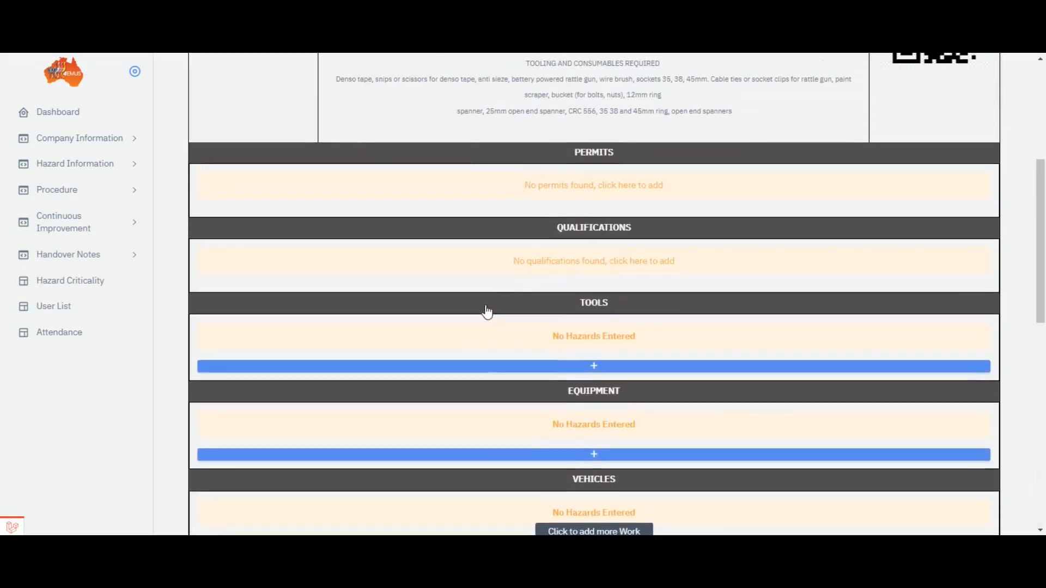
{"action": "scroll", "coordinate": [487, 312], "scroll_direction": "up", "scroll_amount": 2}
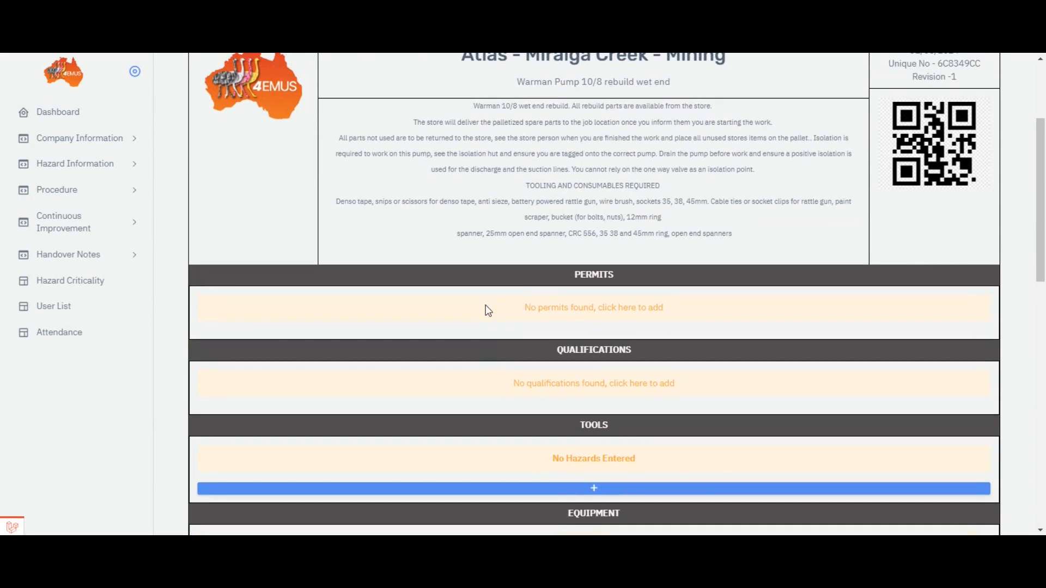
{"action": "scroll", "coordinate": [488, 312], "scroll_direction": "down", "scroll_amount": 1}
{"action": "scroll", "coordinate": [488, 312], "scroll_direction": "up", "scroll_amount": 1}
{"action": "scroll", "coordinate": [489, 312], "scroll_direction": "up", "scroll_amount": 3}
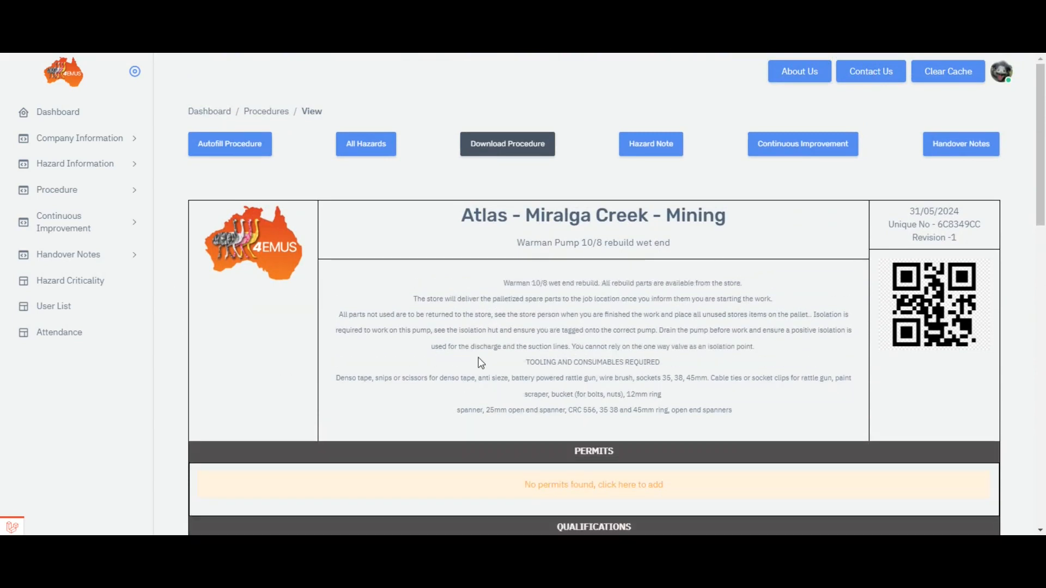
{"action": "scroll", "coordinate": [597, 354], "scroll_direction": "down", "scroll_amount": 3}
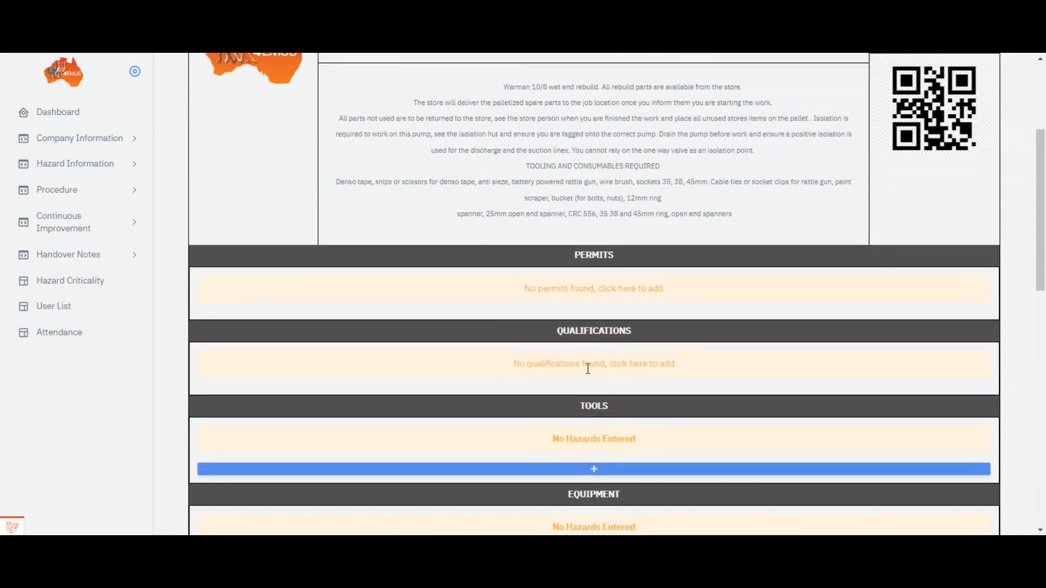
{"action": "scroll", "coordinate": [588, 369], "scroll_direction": "up", "scroll_amount": 3}
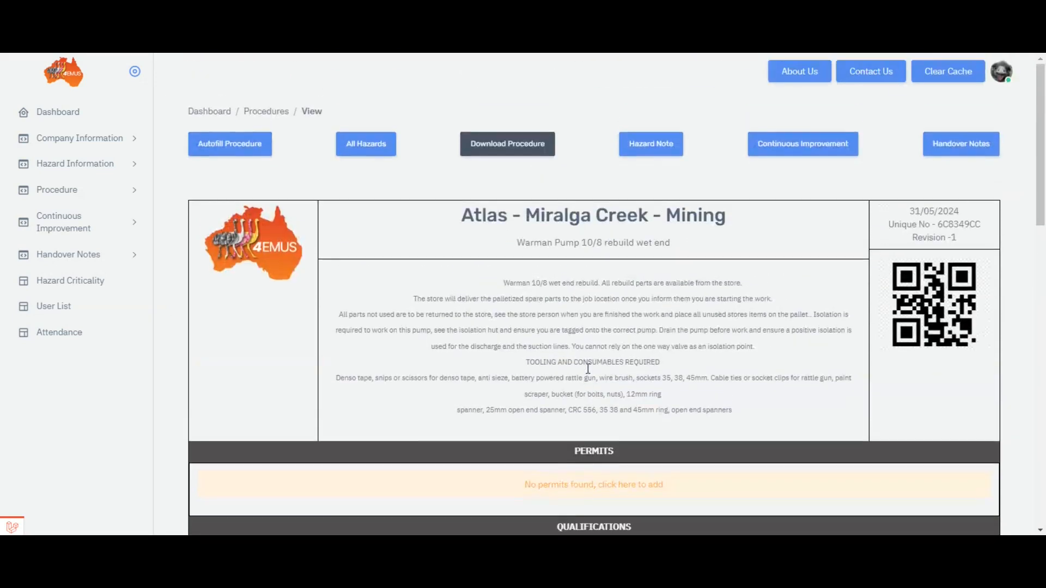
Step: Open the procedure's fast autofill selection and review the preselected items across its hazard categories and work types
{"action": "left_click", "coordinate": [229, 148]}
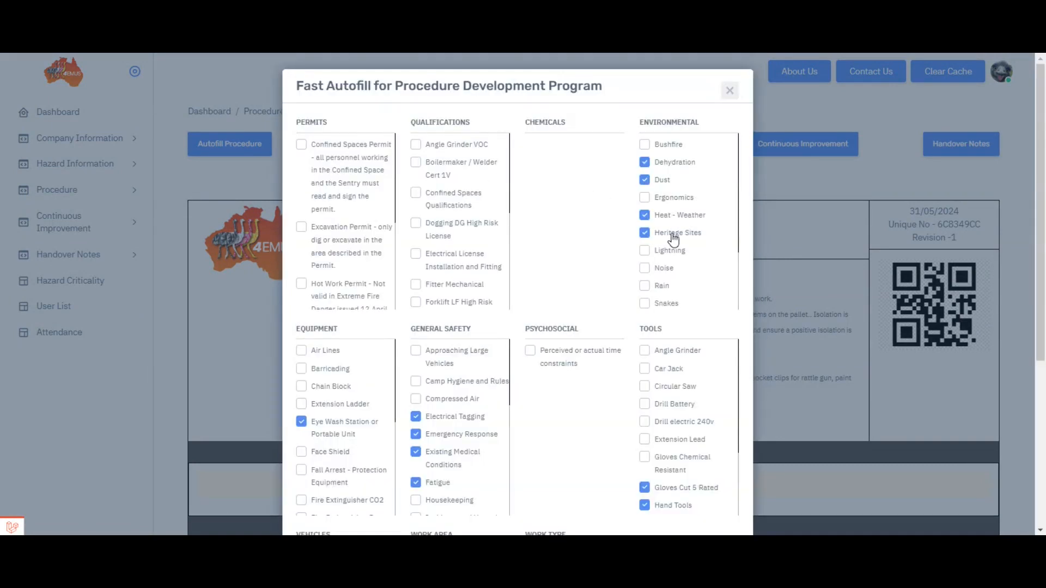
{"action": "scroll", "coordinate": [674, 240], "scroll_direction": "down", "scroll_amount": 2}
{"action": "scroll", "coordinate": [673, 250], "scroll_direction": "up", "scroll_amount": 2}
{"action": "scroll", "coordinate": [586, 366], "scroll_direction": "down", "scroll_amount": 3}
{"action": "scroll", "coordinate": [585, 384], "scroll_direction": "down", "scroll_amount": 2}
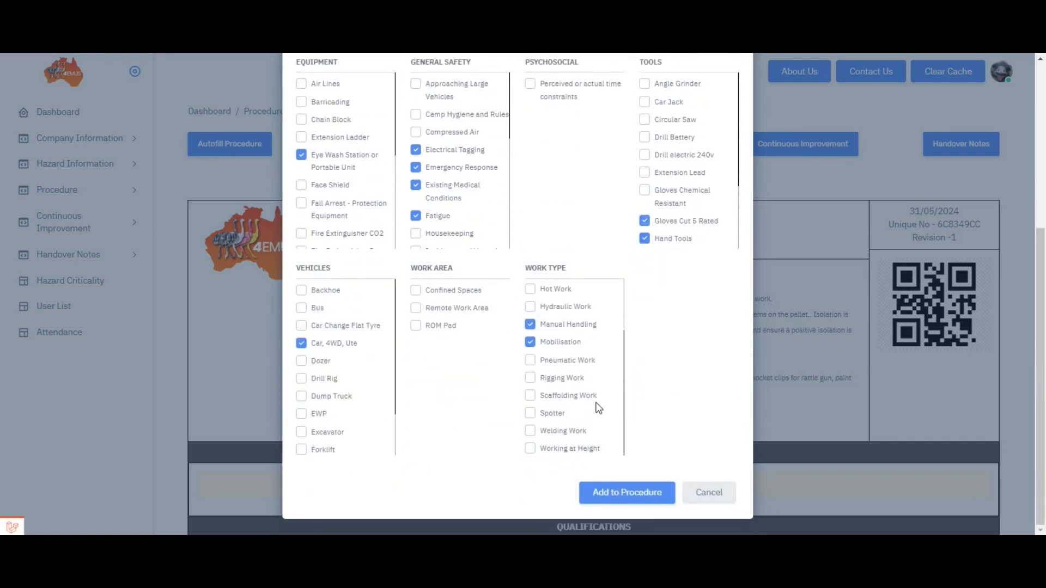
{"action": "scroll", "coordinate": [599, 407], "scroll_direction": "up", "scroll_amount": 2}
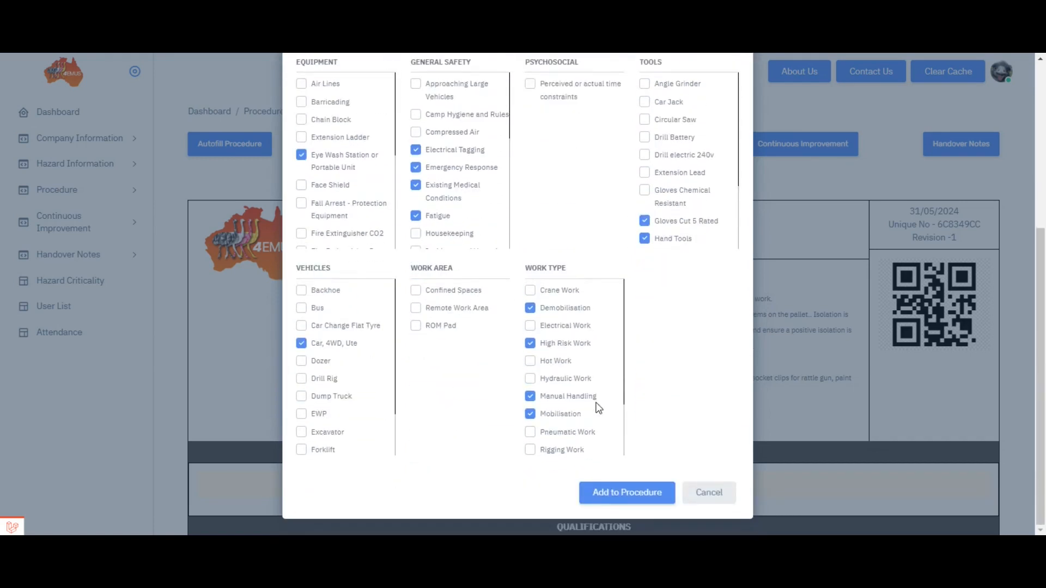
{"action": "scroll", "coordinate": [590, 378], "scroll_direction": "up", "scroll_amount": 6}
{"action": "scroll", "coordinate": [351, 207], "scroll_direction": "down", "scroll_amount": 3}
{"action": "scroll", "coordinate": [353, 207], "scroll_direction": "up", "scroll_amount": 3}
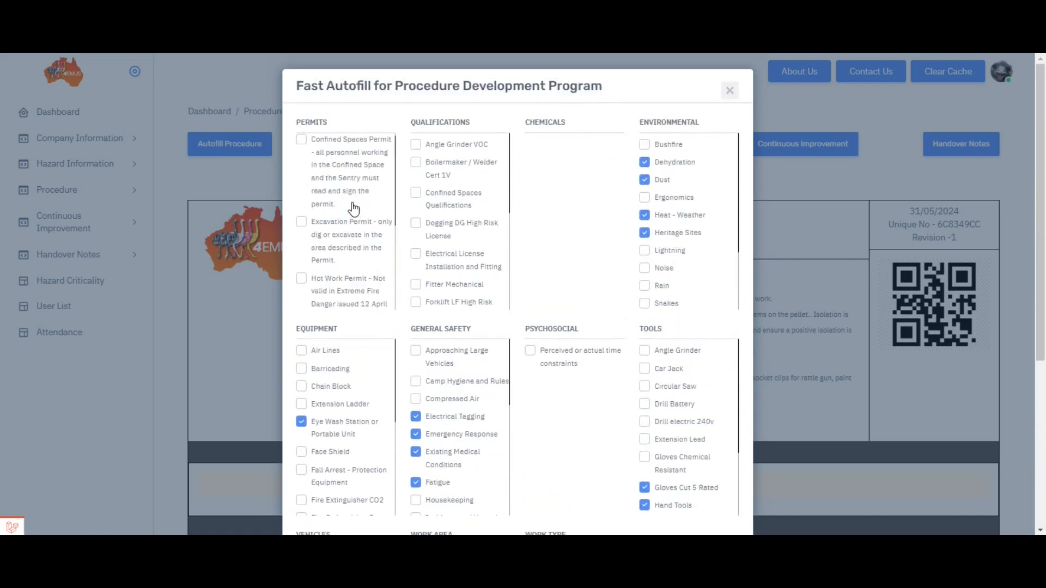
Step: Check the permits and qualifications on offer and include the Fitter Mechanical qualification in the autofill selection
{"action": "scroll", "coordinate": [470, 187], "scroll_direction": "down", "scroll_amount": 1}
{"action": "scroll", "coordinate": [470, 187], "scroll_direction": "down", "scroll_amount": 1}
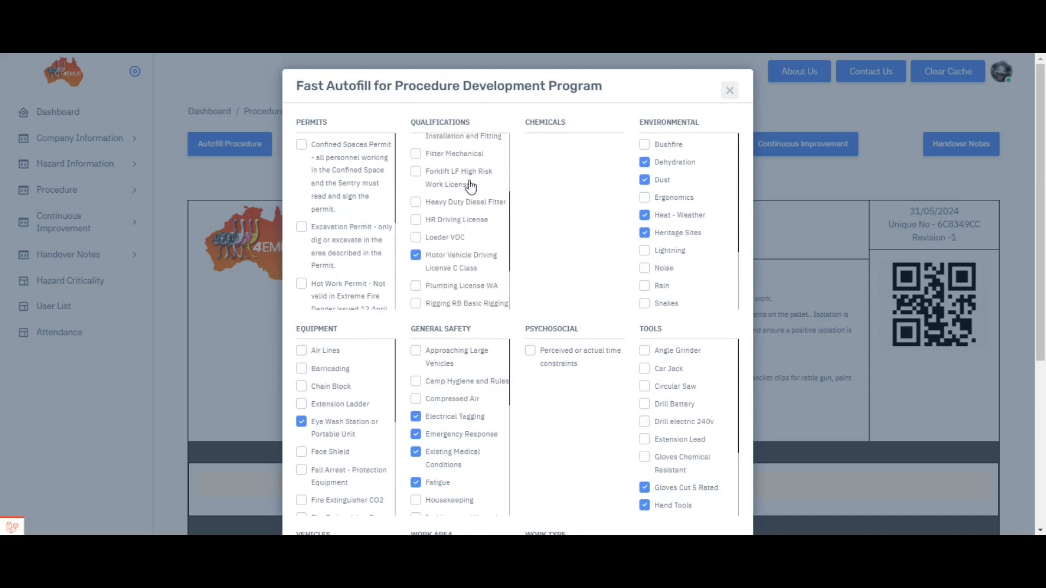
{"action": "scroll", "coordinate": [471, 187], "scroll_direction": "down", "scroll_amount": 1}
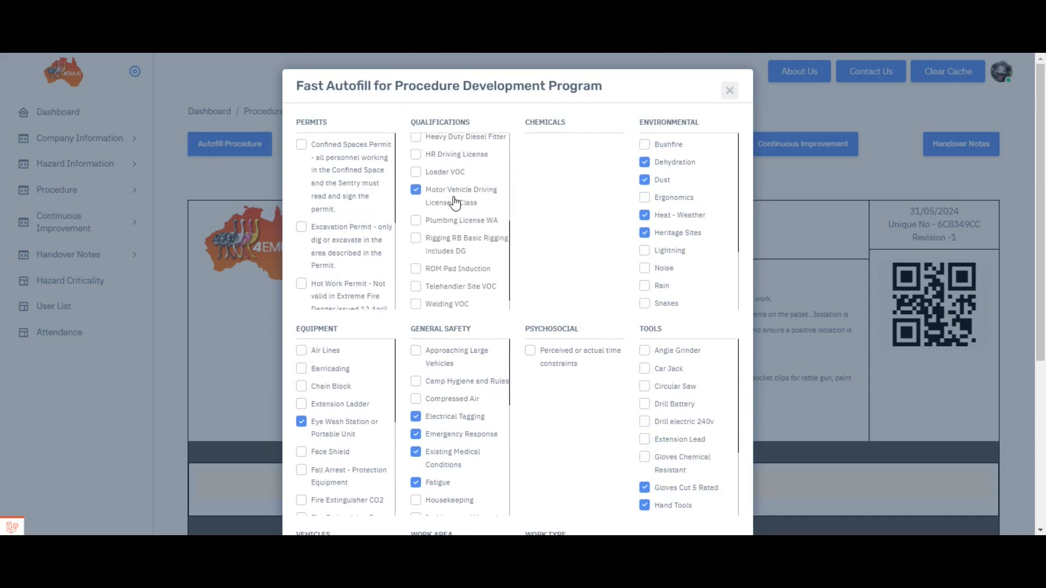
{"action": "scroll", "coordinate": [467, 204], "scroll_direction": "down", "scroll_amount": 1}
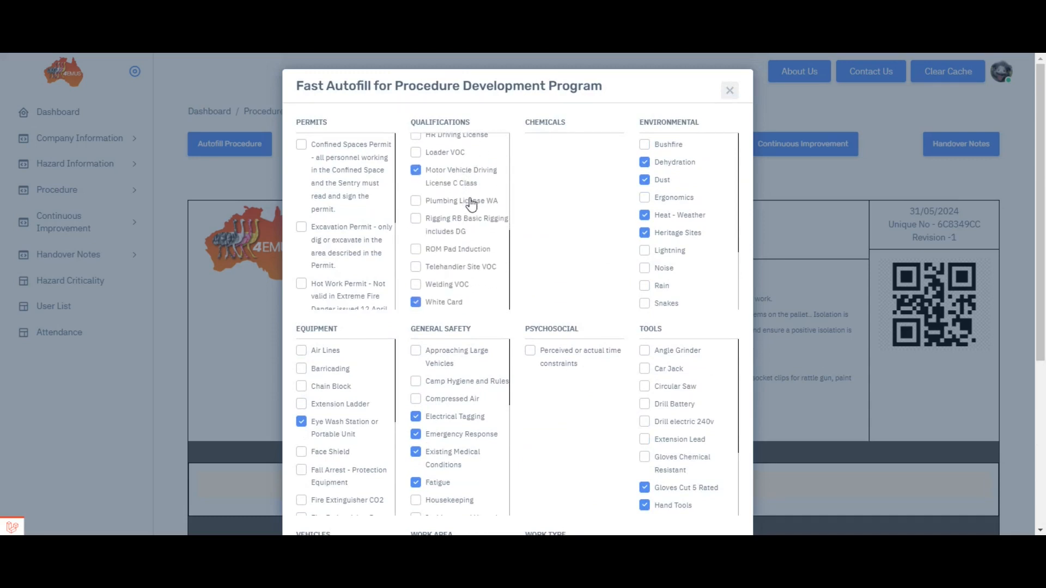
{"action": "scroll", "coordinate": [473, 210], "scroll_direction": "up", "scroll_amount": 4}
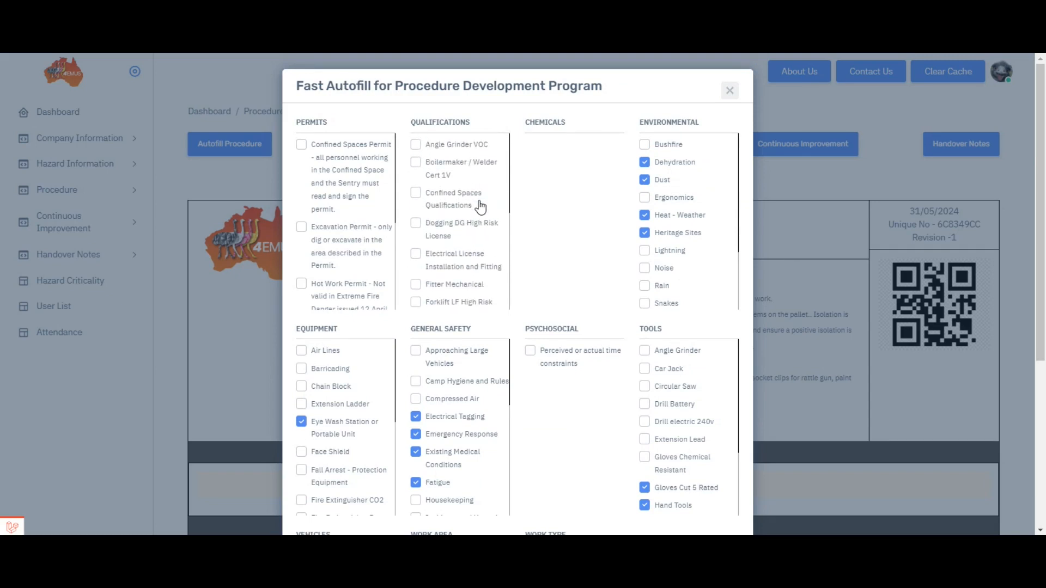
{"action": "scroll", "coordinate": [480, 206], "scroll_direction": "down", "scroll_amount": 3}
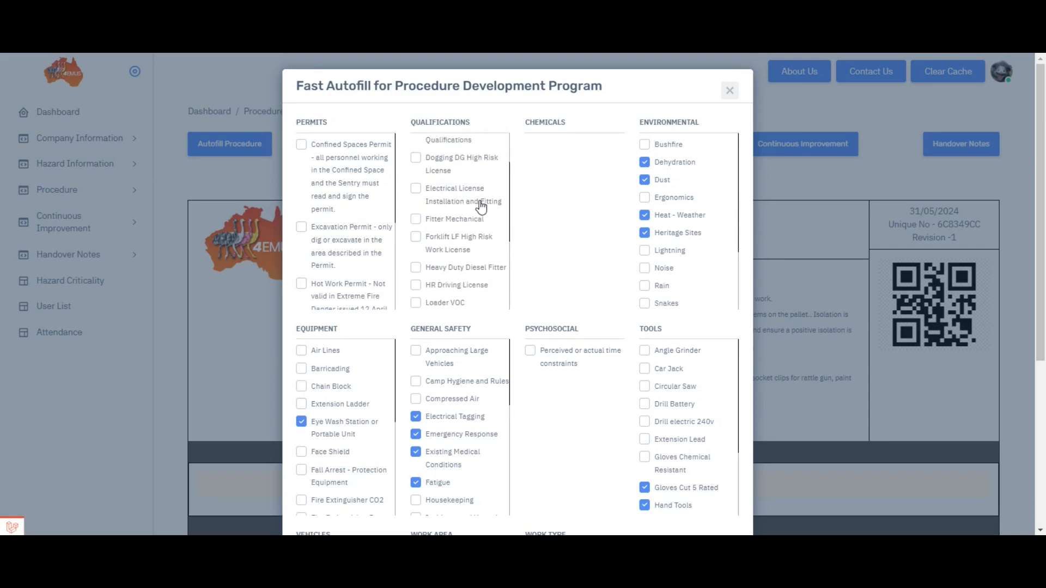
{"action": "left_click", "coordinate": [415, 221]}
Step: Exclude Heritage Sites from the environmental hazards and check the rest of that category
{"action": "left_click", "coordinate": [644, 234]}
{"action": "scroll", "coordinate": [708, 174], "scroll_direction": "down", "scroll_amount": 2}
{"action": "left_click", "coordinate": [657, 255]}
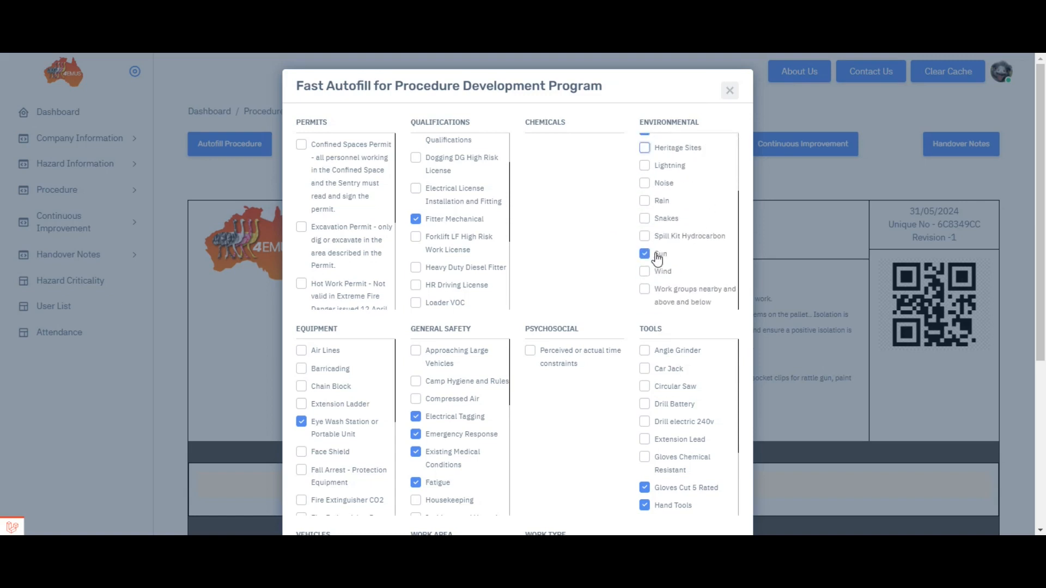
Step: In the equipment hazards, deselect Eye Wash Station or Portable Unit and select Rigging Equipment
{"action": "scroll", "coordinate": [457, 336], "scroll_direction": "down", "scroll_amount": 4}
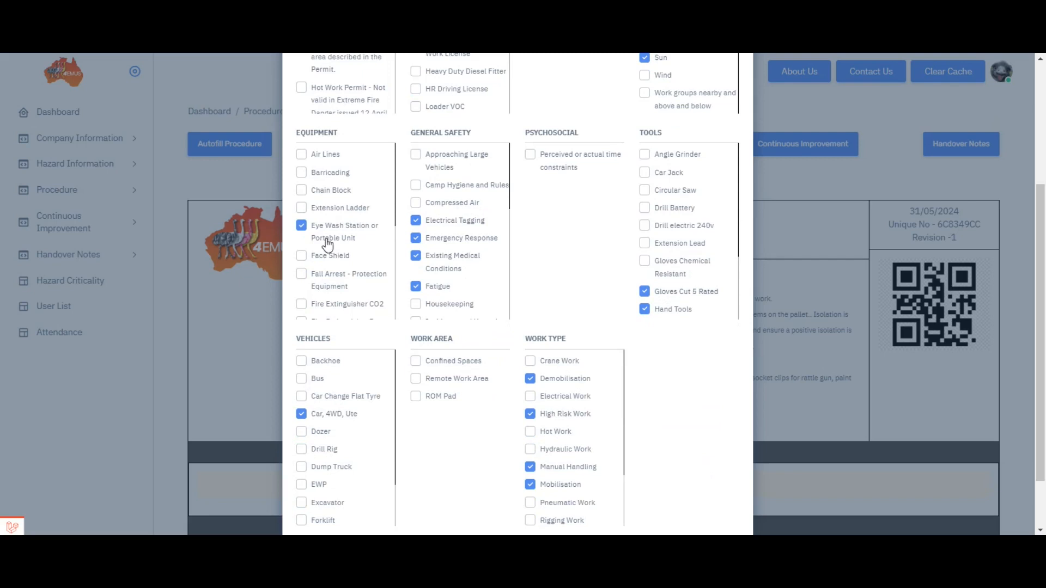
{"action": "left_click", "coordinate": [302, 228]}
{"action": "scroll", "coordinate": [347, 277], "scroll_direction": "down", "scroll_amount": 4}
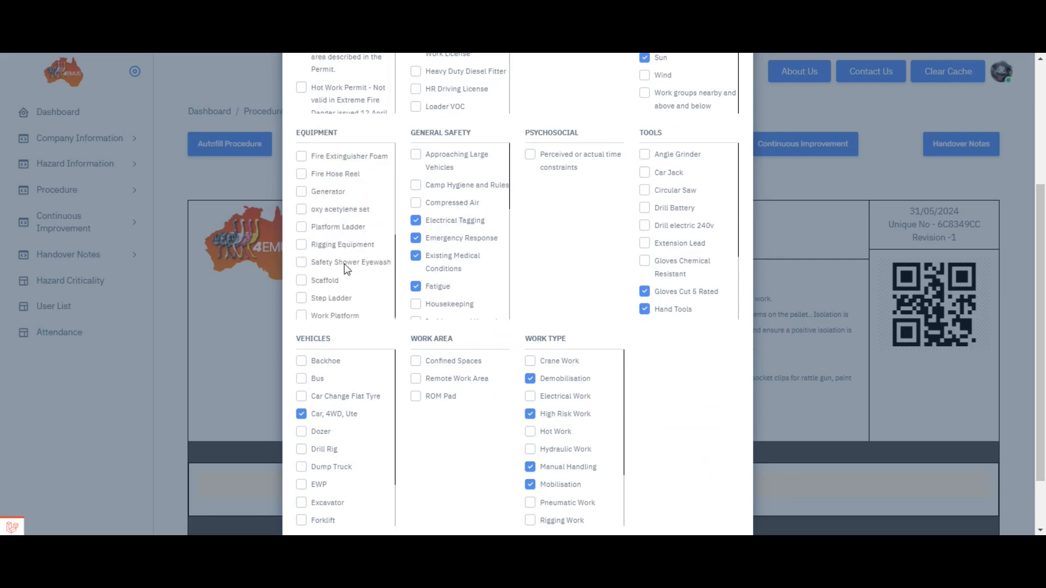
{"action": "scroll", "coordinate": [347, 305], "scroll_direction": "up", "scroll_amount": 3}
{"action": "scroll", "coordinate": [332, 297], "scroll_direction": "down", "scroll_amount": 3}
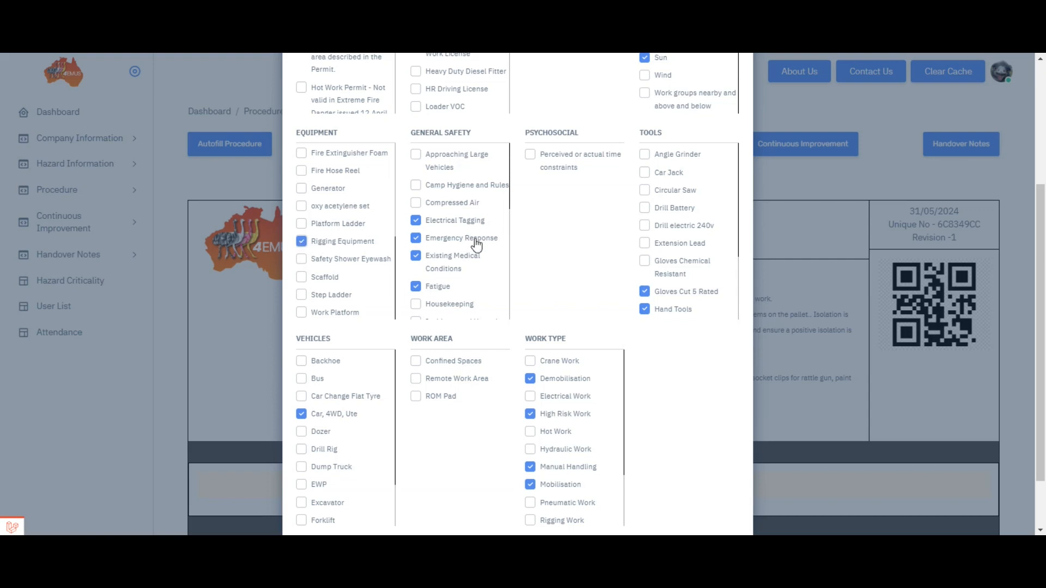
Step: Review the selected General Safety hazards from the start of the category through to Work Site Inspection
{"action": "scroll", "coordinate": [472, 245], "scroll_direction": "up", "scroll_amount": 3}
{"action": "scroll", "coordinate": [480, 245], "scroll_direction": "down", "scroll_amount": 2}
{"action": "scroll", "coordinate": [479, 240], "scroll_direction": "down", "scroll_amount": 5}
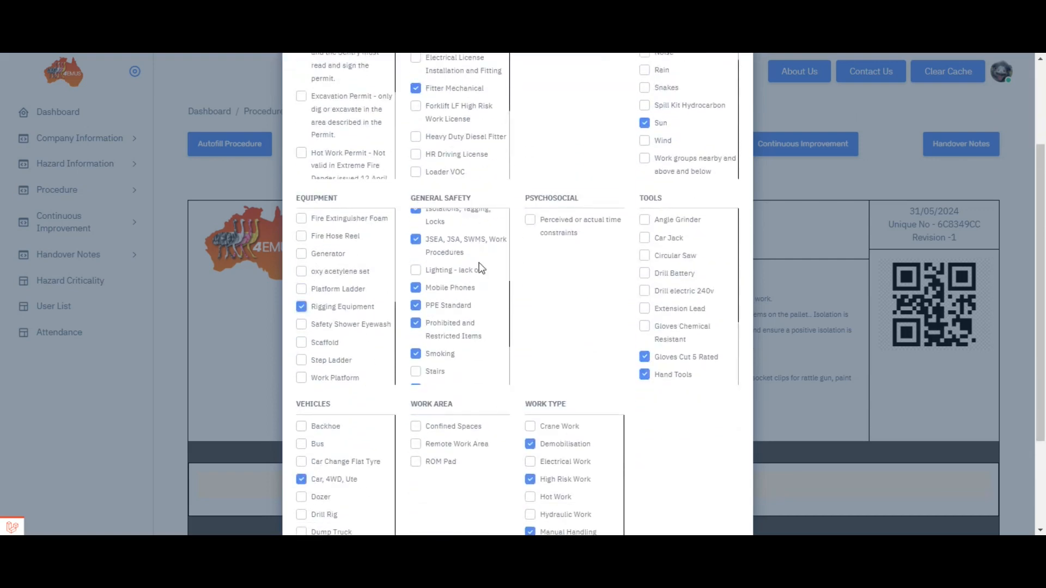
{"action": "scroll", "coordinate": [486, 281], "scroll_direction": "down", "scroll_amount": 2}
{"action": "scroll", "coordinate": [489, 287], "scroll_direction": "down", "scroll_amount": 2}
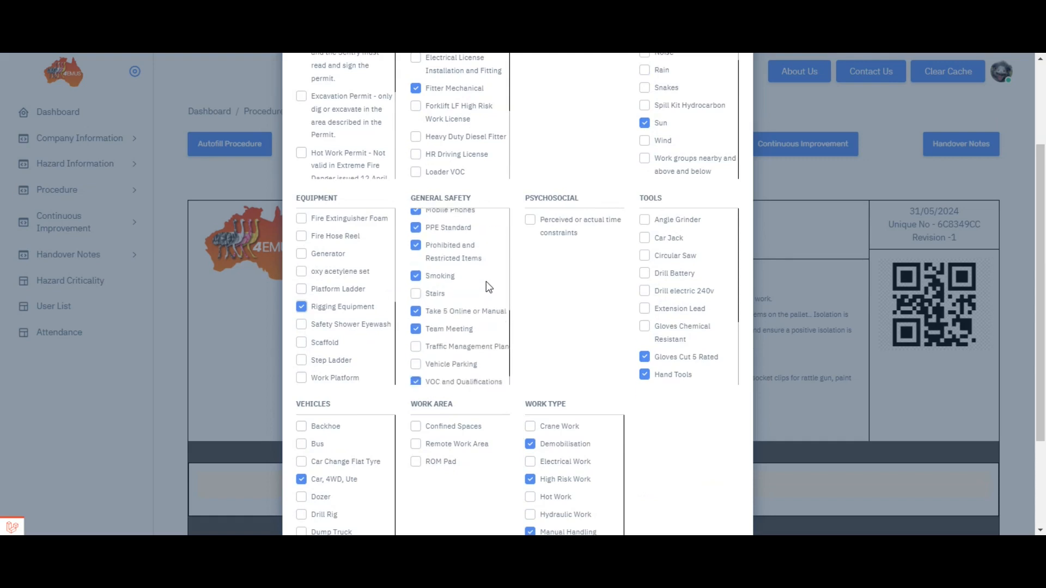
{"action": "scroll", "coordinate": [485, 304], "scroll_direction": "down", "scroll_amount": 1}
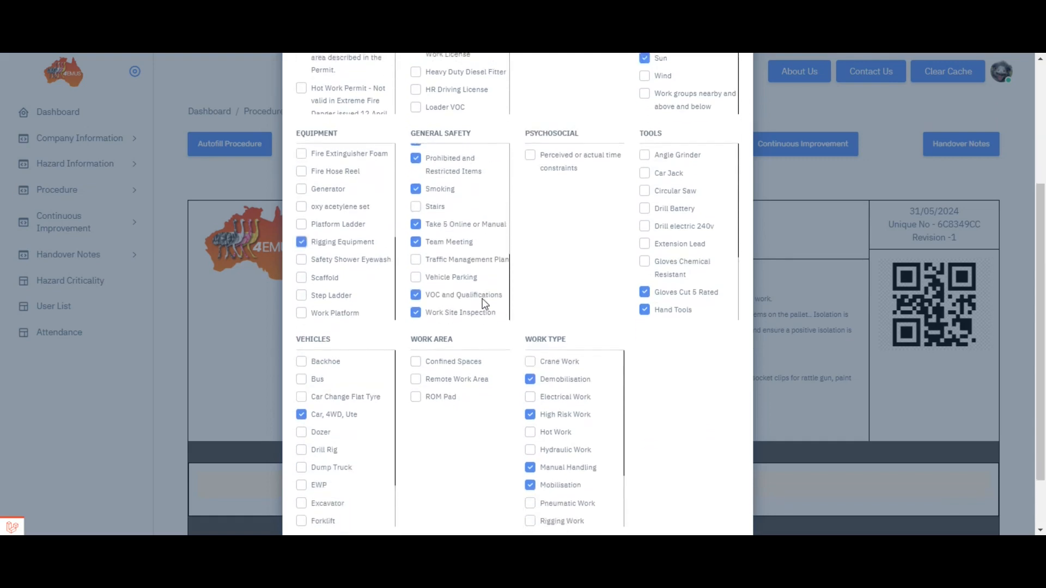
{"action": "scroll", "coordinate": [473, 297], "scroll_direction": "up", "scroll_amount": 10}
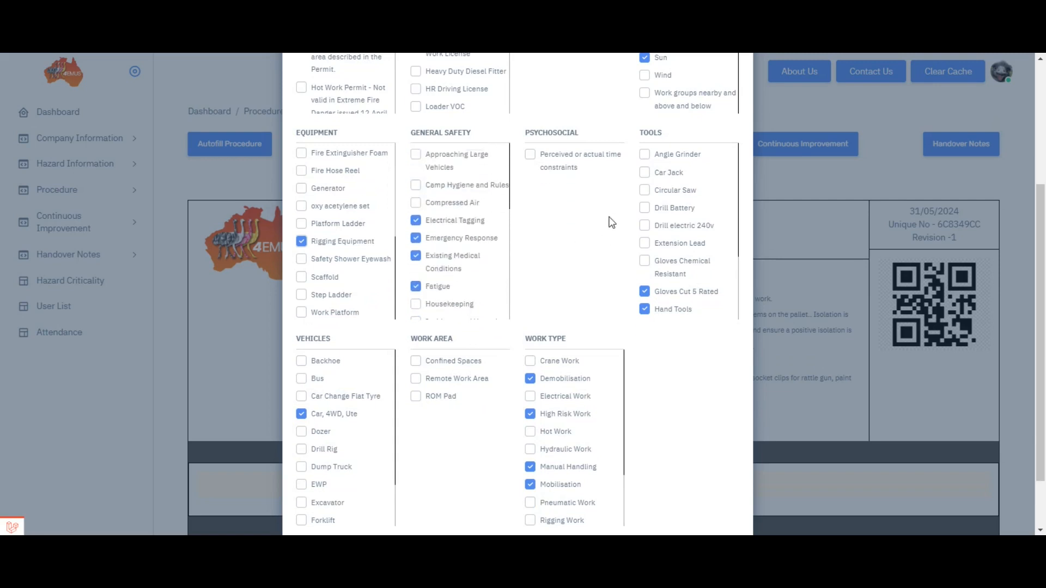
Step: Look through the tool hazards and deselect Wobbly spanner
{"action": "scroll", "coordinate": [587, 221], "scroll_direction": "up", "scroll_amount": 3}
{"action": "scroll", "coordinate": [693, 230], "scroll_direction": "down", "scroll_amount": 5}
{"action": "scroll", "coordinate": [695, 231], "scroll_direction": "down", "scroll_amount": 4}
{"action": "left_click", "coordinate": [644, 247]}
{"action": "scroll", "coordinate": [592, 201], "scroll_direction": "down", "scroll_amount": 1}
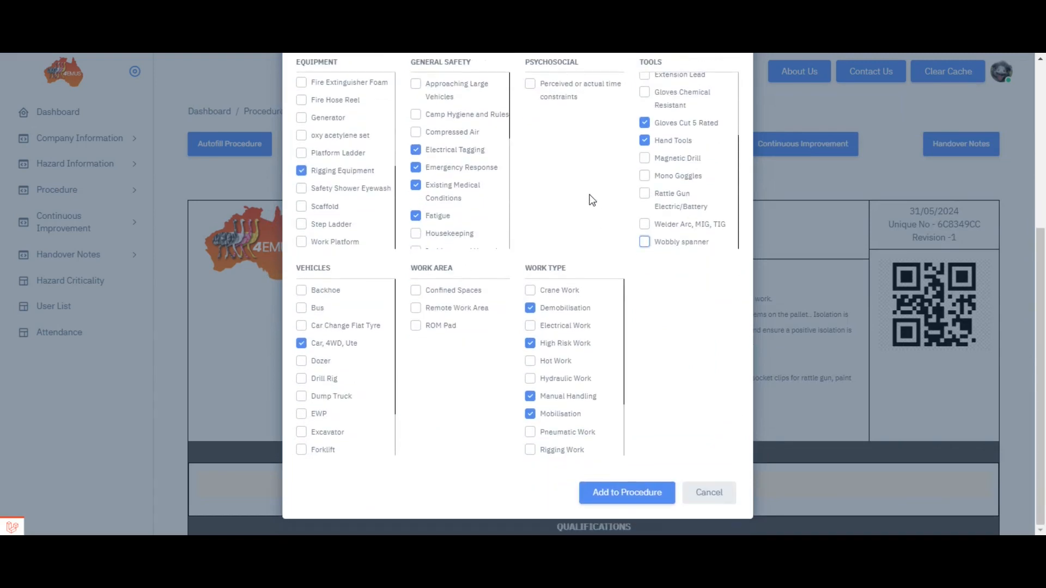
Step: Check the remaining categories, including the work types, and add the selected qualifications and hazards to the procedure
{"action": "scroll", "coordinate": [351, 330], "scroll_direction": "down", "scroll_amount": 3}
{"action": "scroll", "coordinate": [345, 331], "scroll_direction": "up", "scroll_amount": 3}
{"action": "scroll", "coordinate": [345, 333], "scroll_direction": "down", "scroll_amount": 1}
{"action": "scroll", "coordinate": [360, 326], "scroll_direction": "up", "scroll_amount": 1}
{"action": "scroll", "coordinate": [578, 310], "scroll_direction": "up", "scroll_amount": 3}
{"action": "scroll", "coordinate": [577, 309], "scroll_direction": "down", "scroll_amount": 3}
{"action": "scroll", "coordinate": [606, 374], "scroll_direction": "down", "scroll_amount": 3}
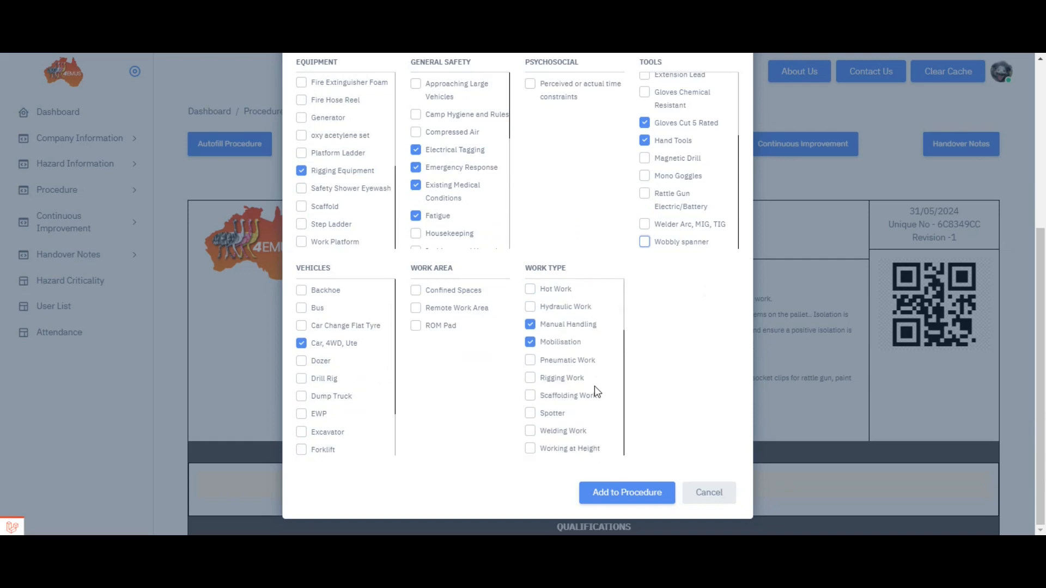
{"action": "scroll", "coordinate": [596, 394], "scroll_direction": "up", "scroll_amount": 3}
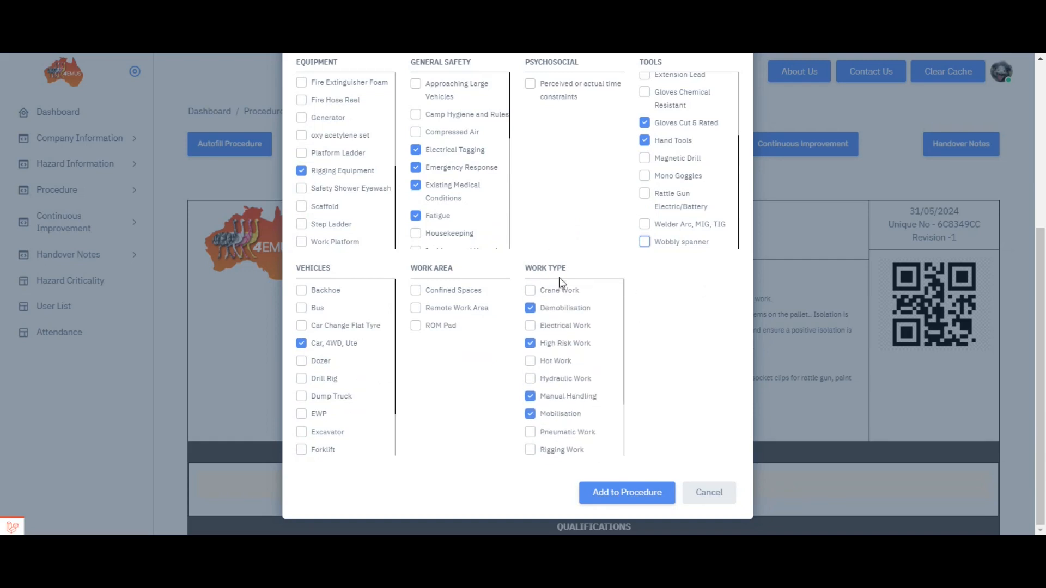
{"action": "scroll", "coordinate": [565, 212], "scroll_direction": "up", "scroll_amount": 5}
{"action": "scroll", "coordinate": [564, 213], "scroll_direction": "down", "scroll_amount": 5}
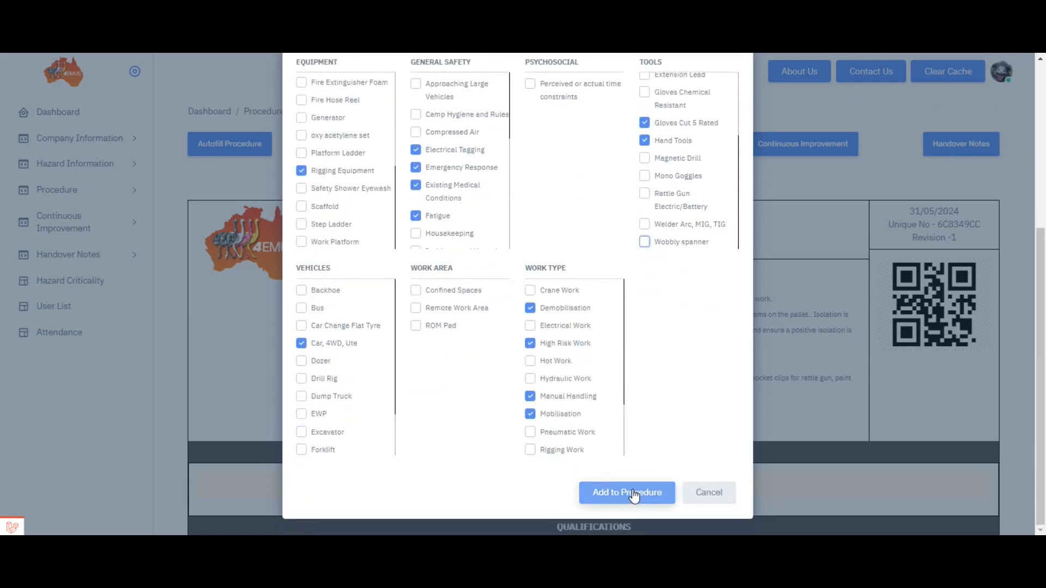
{"action": "left_click", "coordinate": [634, 494]}
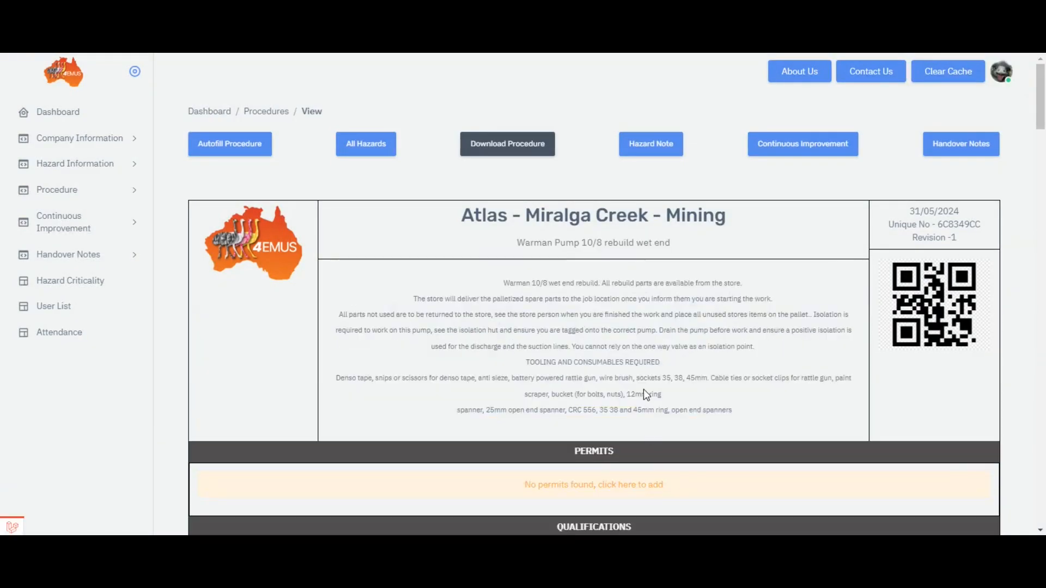
Step: Examine the autofilled qualifications and the tools, equipment, vehicles, work type and environmental hazards with their controls
{"action": "scroll", "coordinate": [643, 389], "scroll_direction": "down", "scroll_amount": 5}
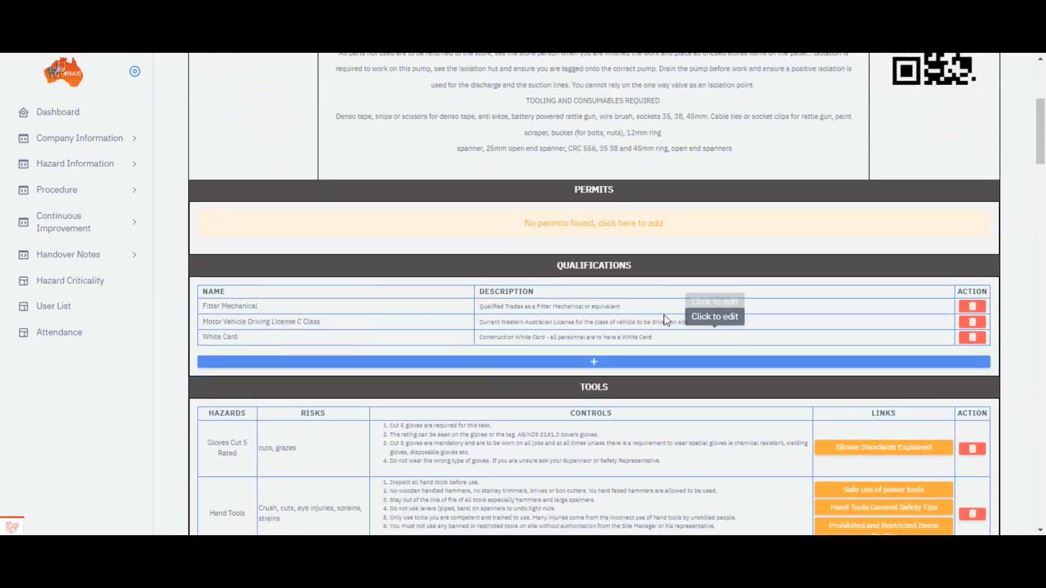
{"action": "scroll", "coordinate": [648, 337], "scroll_direction": "down", "scroll_amount": 3}
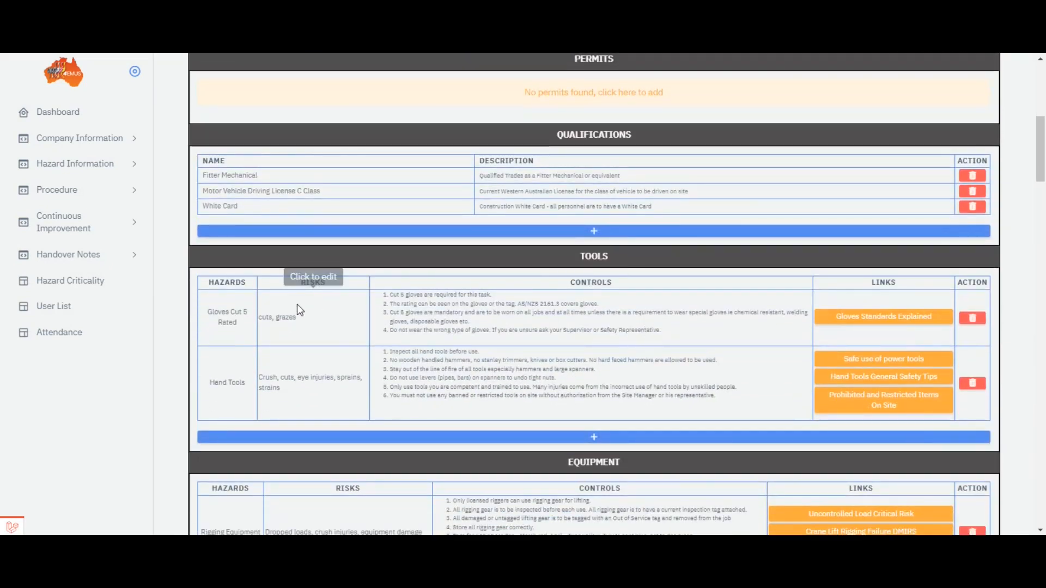
{"action": "scroll", "coordinate": [566, 332], "scroll_direction": "down", "scroll_amount": 4}
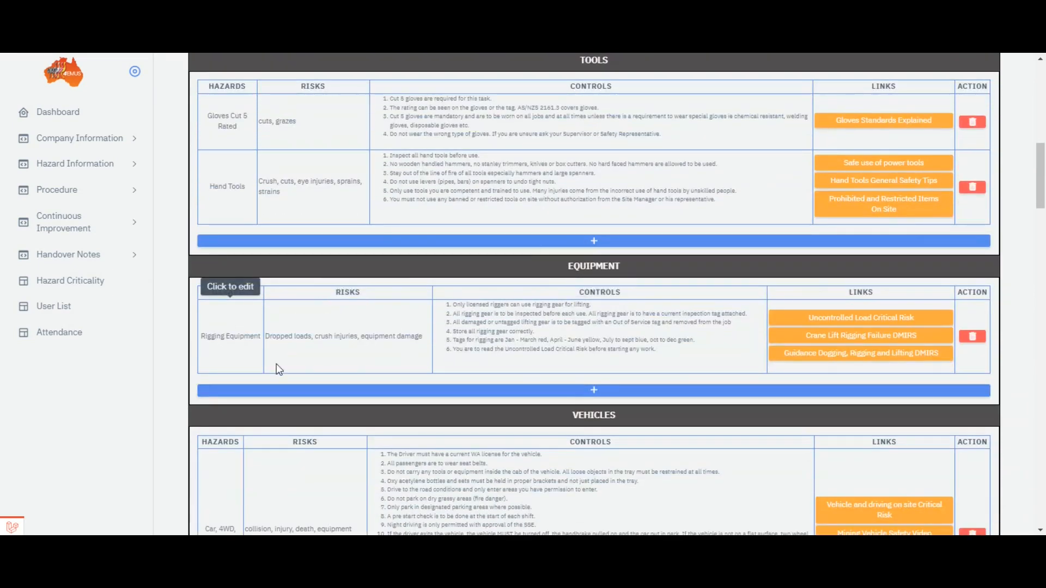
{"action": "scroll", "coordinate": [555, 338], "scroll_direction": "down", "scroll_amount": 5}
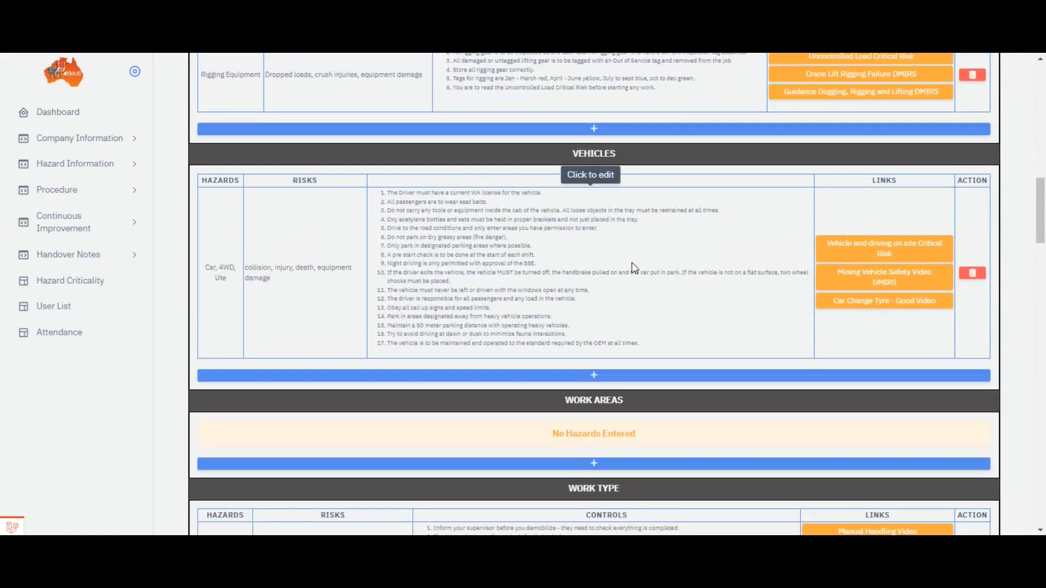
{"action": "scroll", "coordinate": [634, 268], "scroll_direction": "down", "scroll_amount": 3}
{"action": "scroll", "coordinate": [609, 302], "scroll_direction": "down", "scroll_amount": 4}
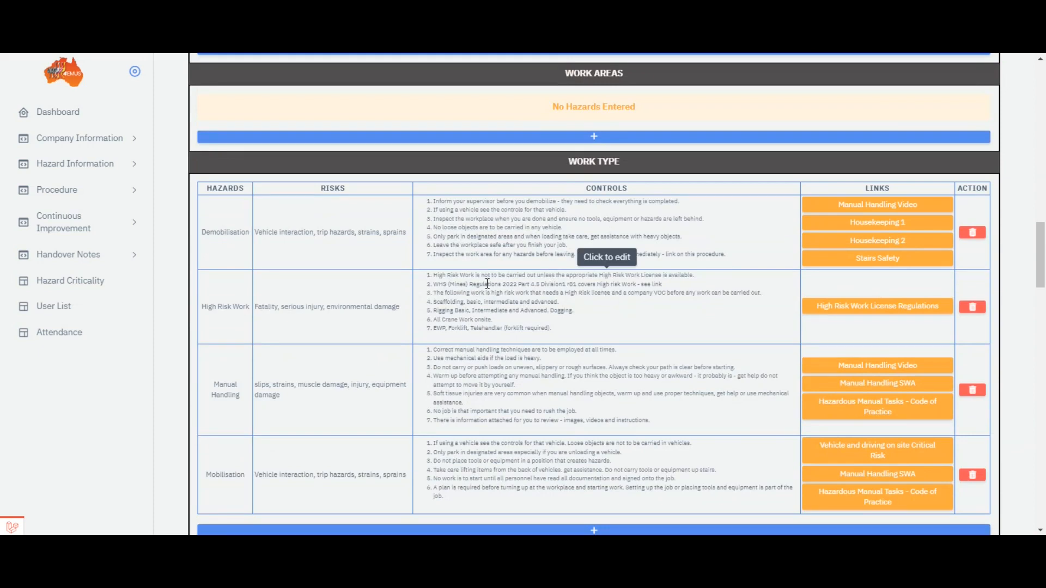
{"action": "scroll", "coordinate": [487, 284], "scroll_direction": "down", "scroll_amount": 4}
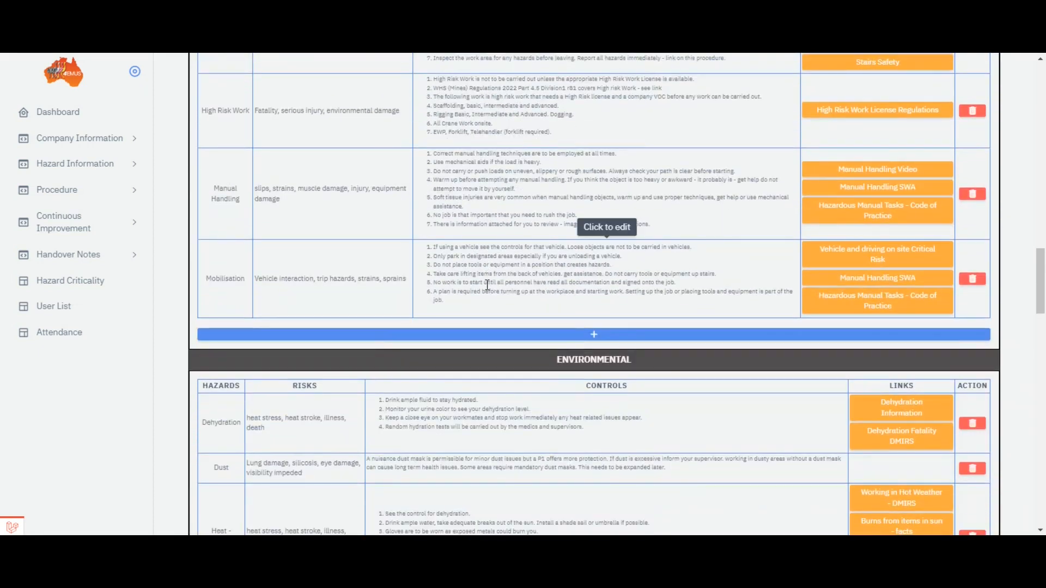
{"action": "scroll", "coordinate": [487, 284], "scroll_direction": "down", "scroll_amount": 4}
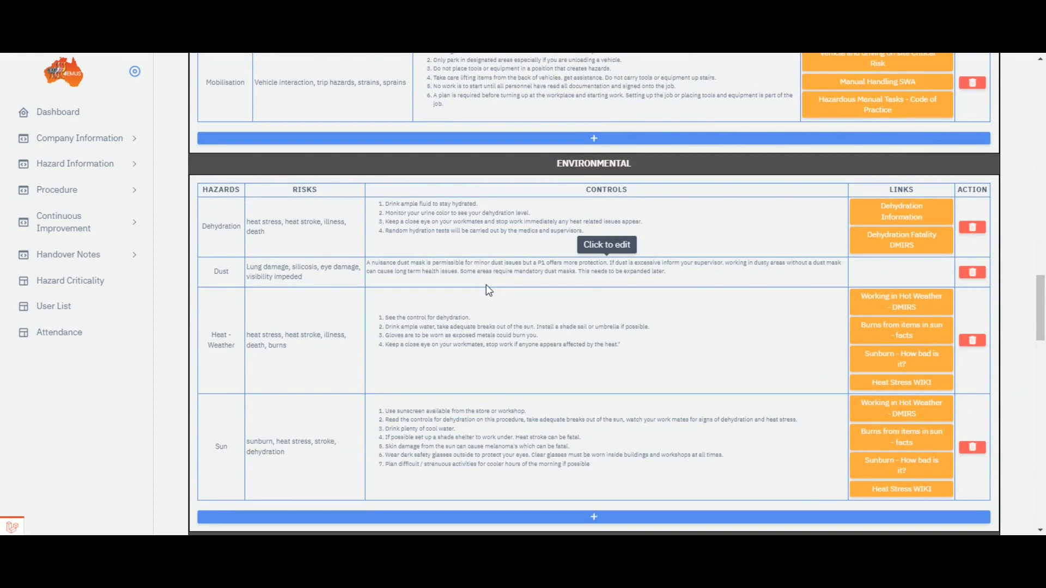
Step: Examine the procedure's chemicals and General Safety sections through to Work Site Inspection, and return to the chemicals section
{"action": "scroll", "coordinate": [488, 291], "scroll_direction": "down", "scroll_amount": 5}
{"action": "scroll", "coordinate": [486, 285], "scroll_direction": "down", "scroll_amount": 4}
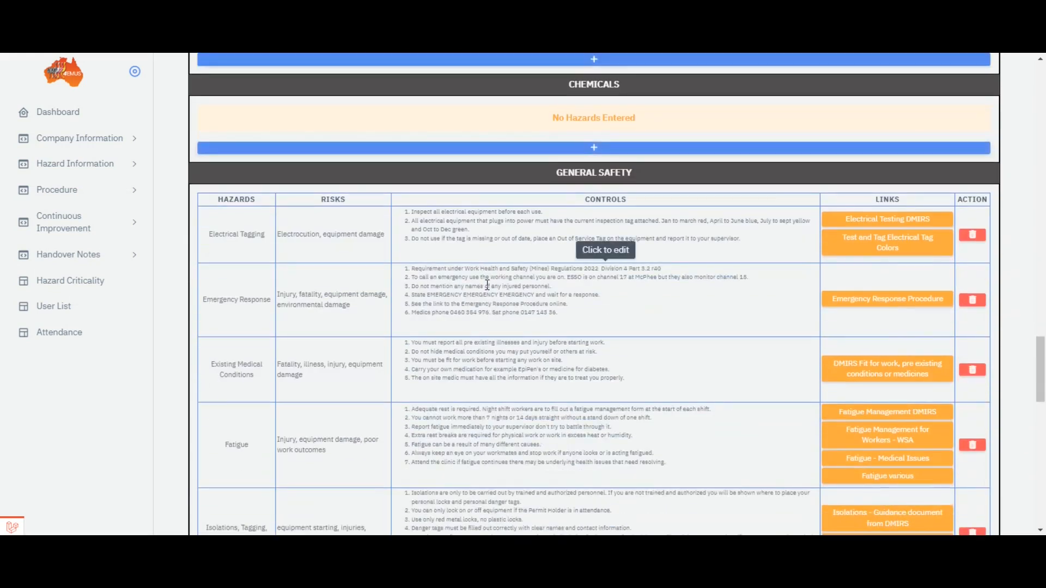
{"action": "scroll", "coordinate": [487, 285], "scroll_direction": "down", "scroll_amount": 4}
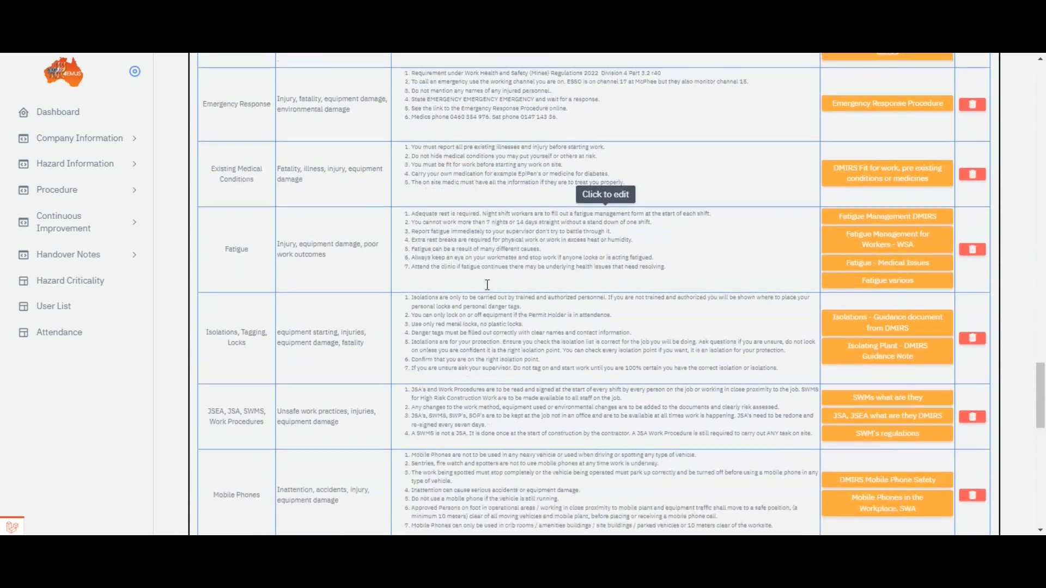
{"action": "scroll", "coordinate": [487, 284], "scroll_direction": "down", "scroll_amount": 5}
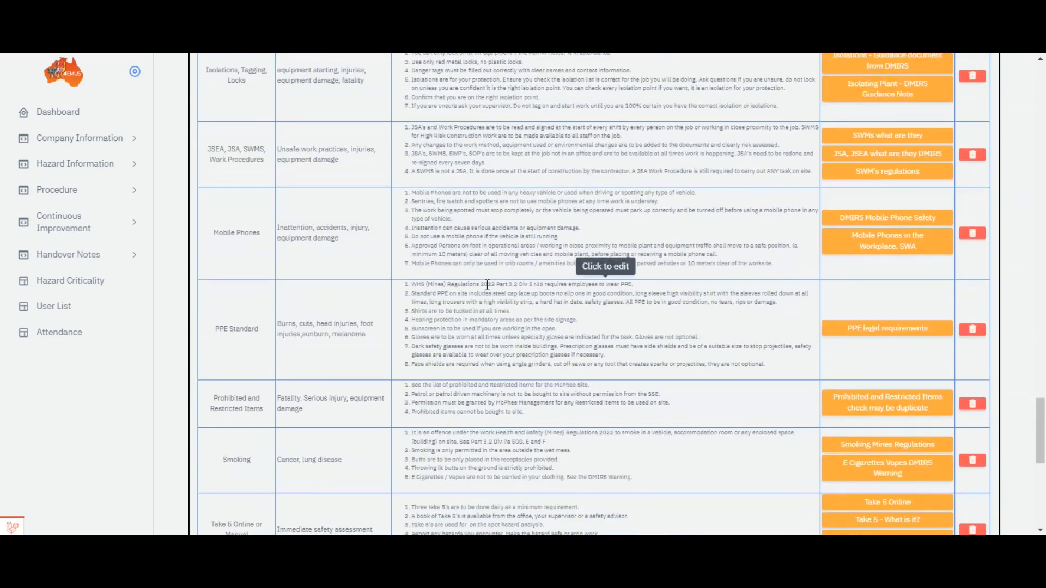
{"action": "scroll", "coordinate": [487, 284], "scroll_direction": "down", "scroll_amount": 6}
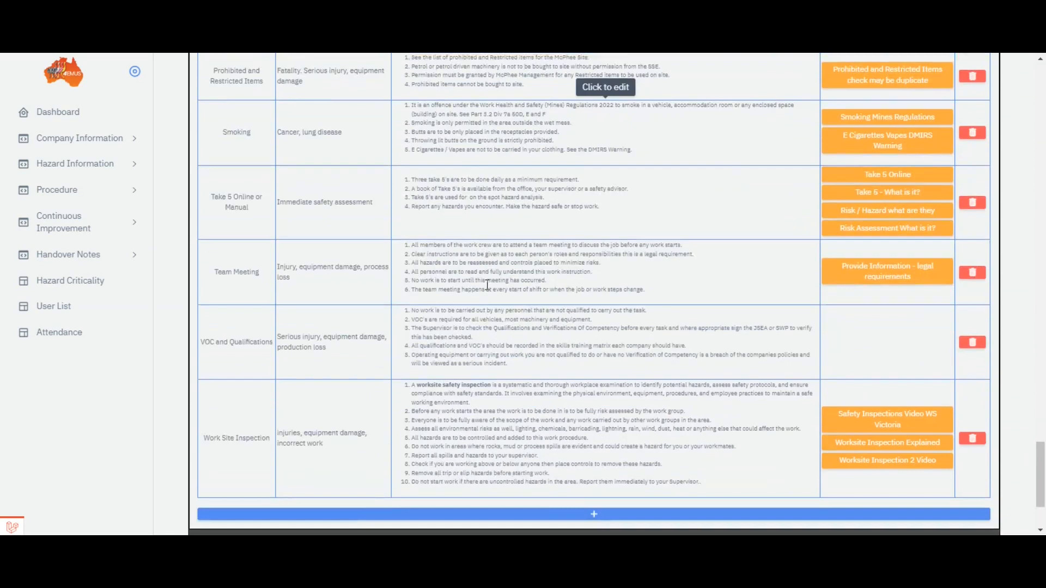
{"action": "scroll", "coordinate": [487, 284], "scroll_direction": "down", "scroll_amount": 3}
{"action": "scroll", "coordinate": [487, 284], "scroll_direction": "up", "scroll_amount": 7}
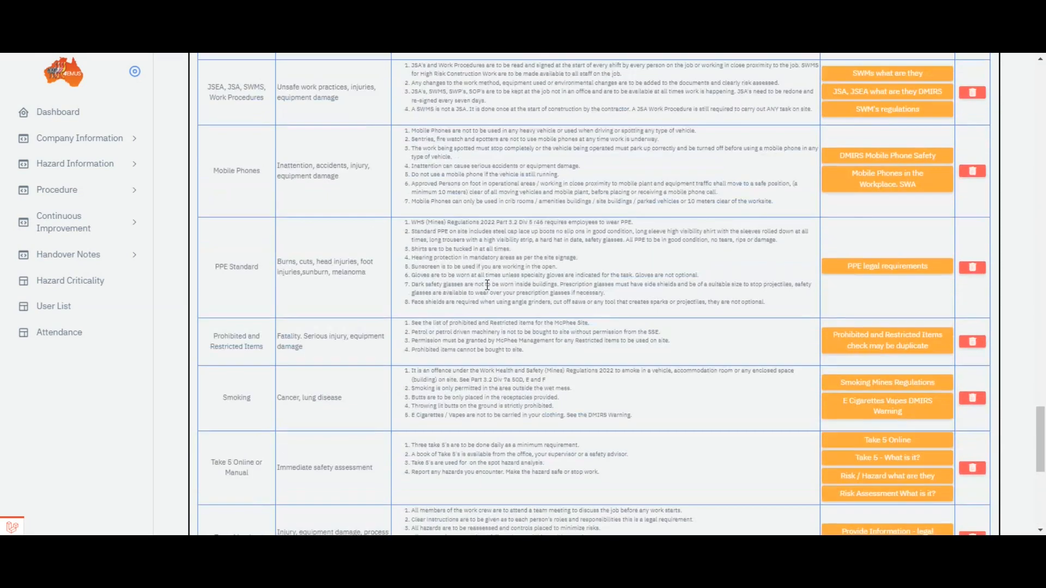
{"action": "scroll", "coordinate": [487, 285], "scroll_direction": "up", "scroll_amount": 12}
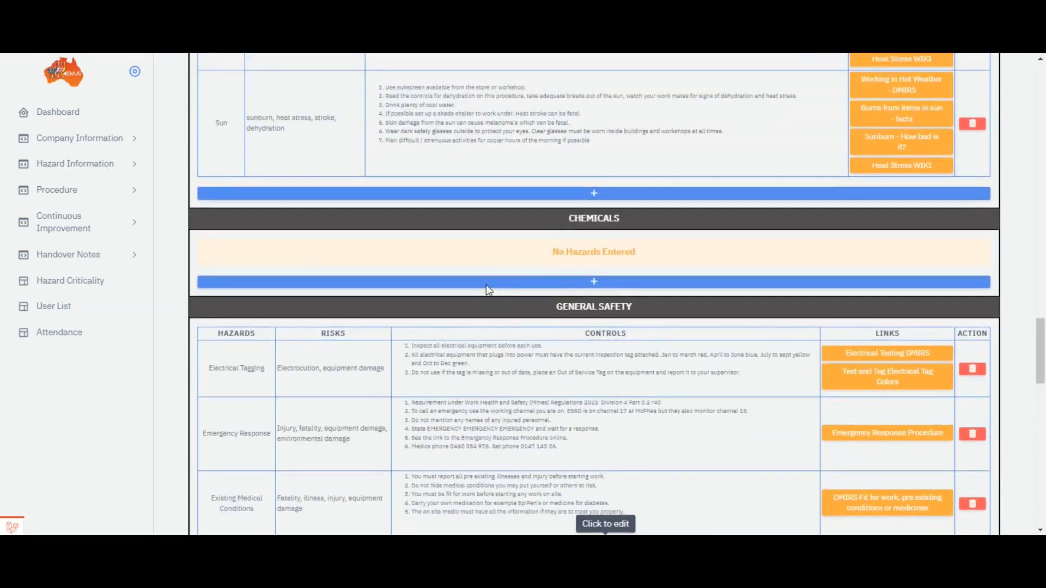
Step: Search the chemical hazards for CRC and add CRC 556 and CRC Nickel Anti Seize to the procedure
{"action": "scroll", "coordinate": [486, 285], "scroll_direction": "up", "scroll_amount": 2}
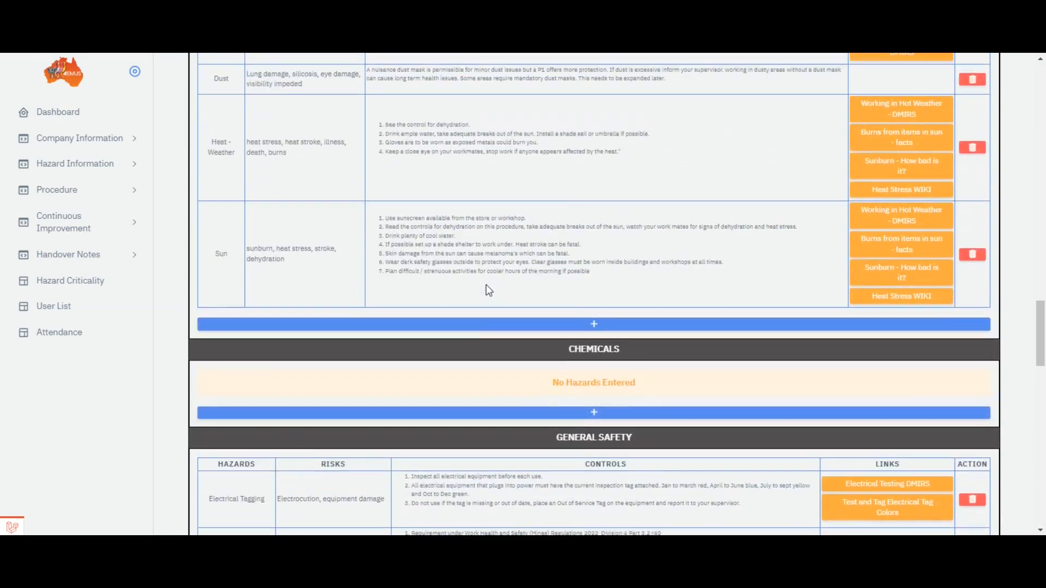
{"action": "left_click", "coordinate": [598, 354]}
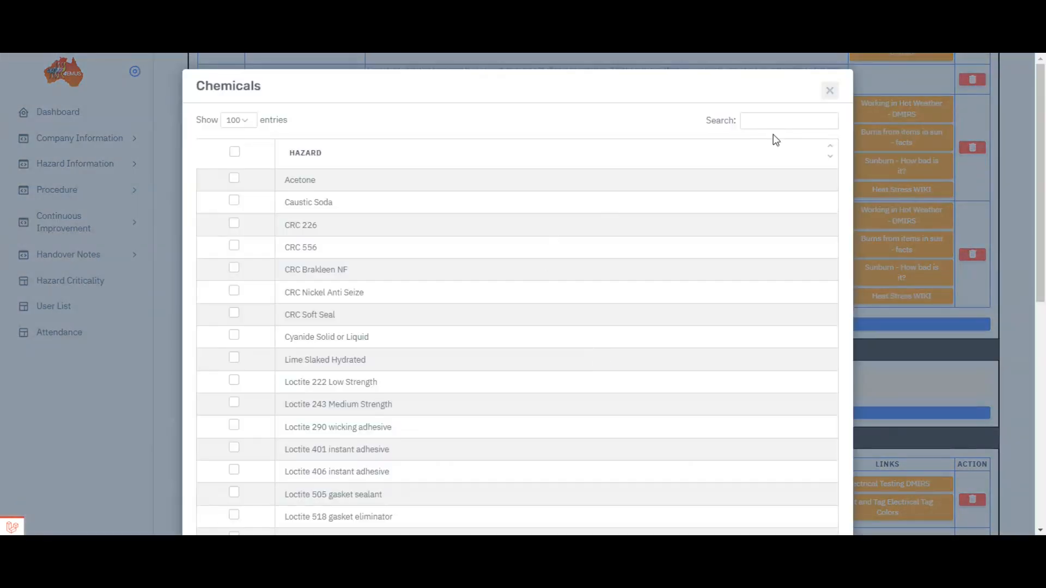
{"action": "left_click", "coordinate": [754, 117]}
{"action": "type", "text": "CRC"}
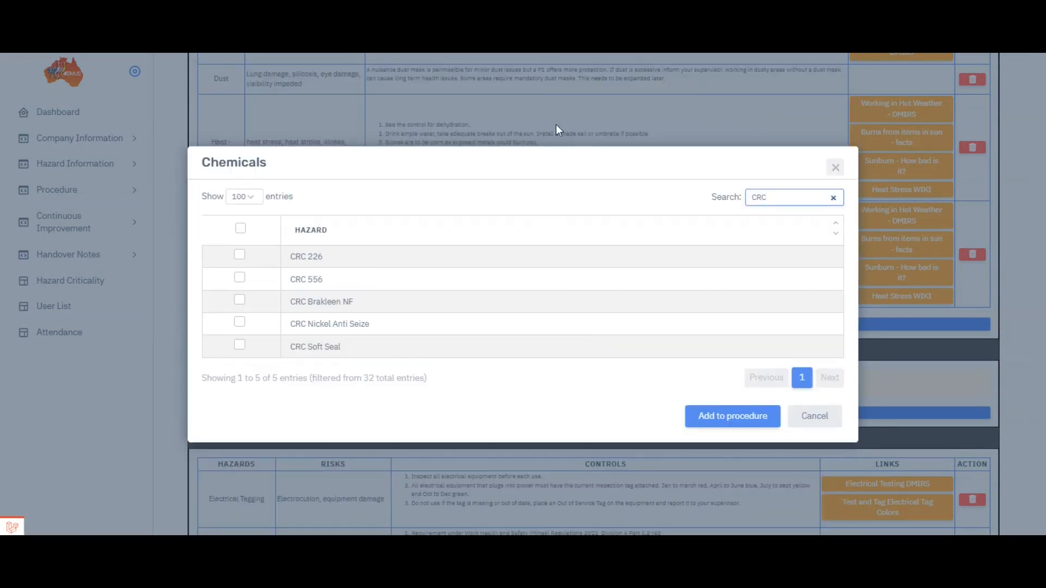
{"action": "left_click", "coordinate": [314, 279]}
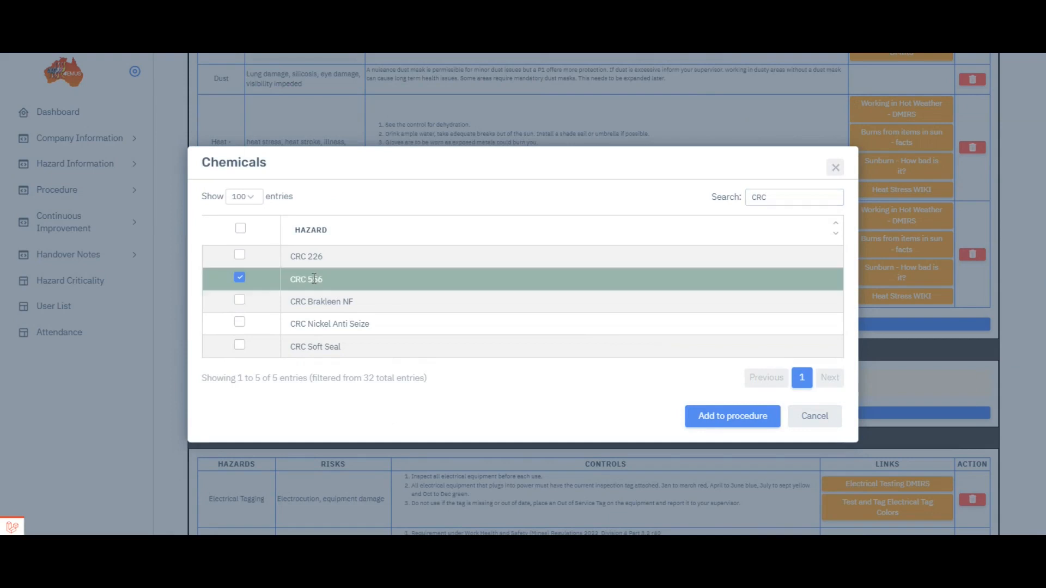
{"action": "left_click", "coordinate": [334, 324]}
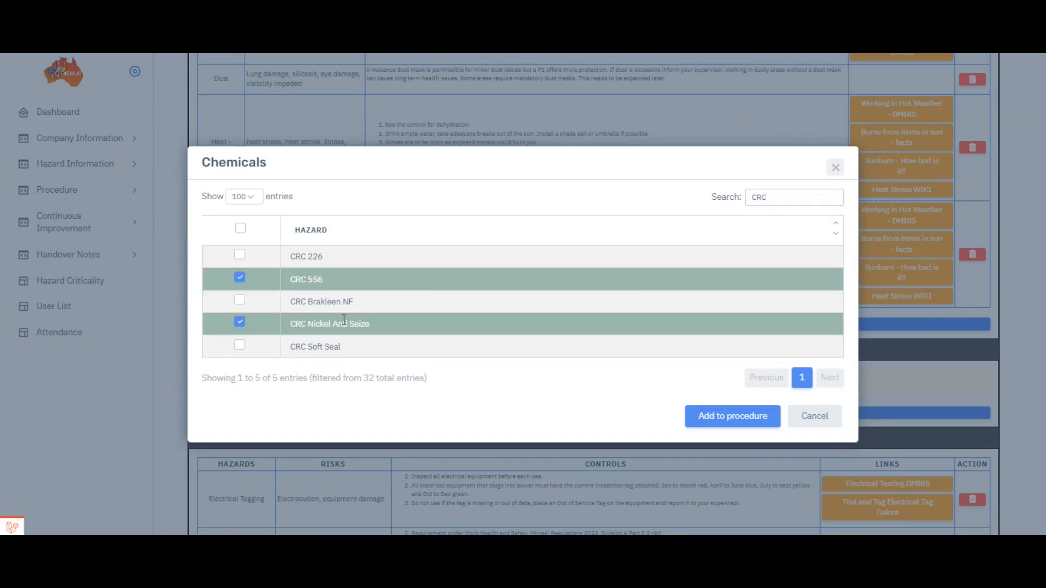
{"action": "left_click", "coordinate": [738, 417]}
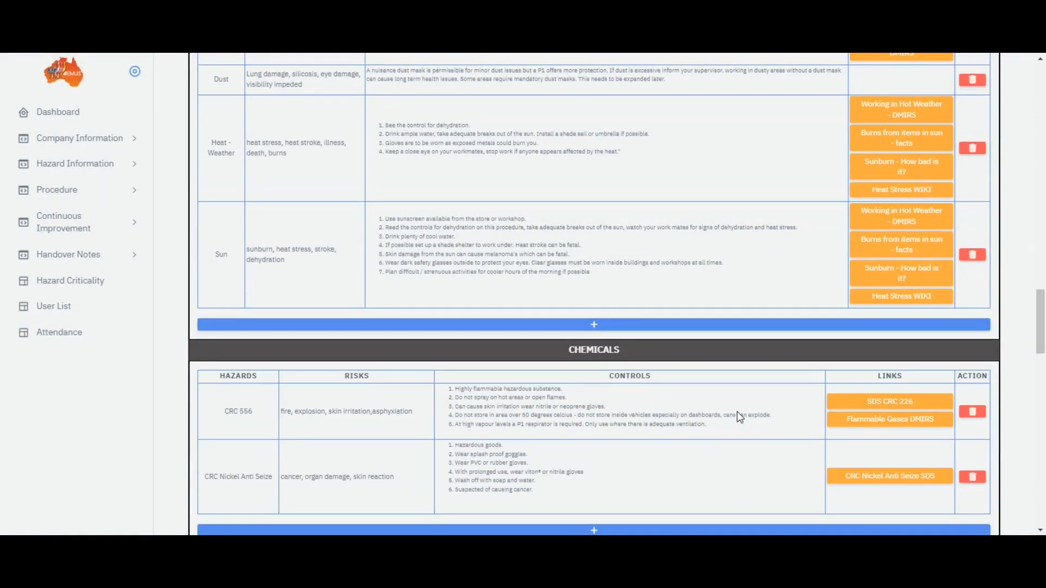
Step: Reorder the Environmental hazards so that Dehydration is followed by Sun, Heat - Weather and Dust
{"action": "scroll", "coordinate": [597, 404], "scroll_direction": "down", "scroll_amount": 2}
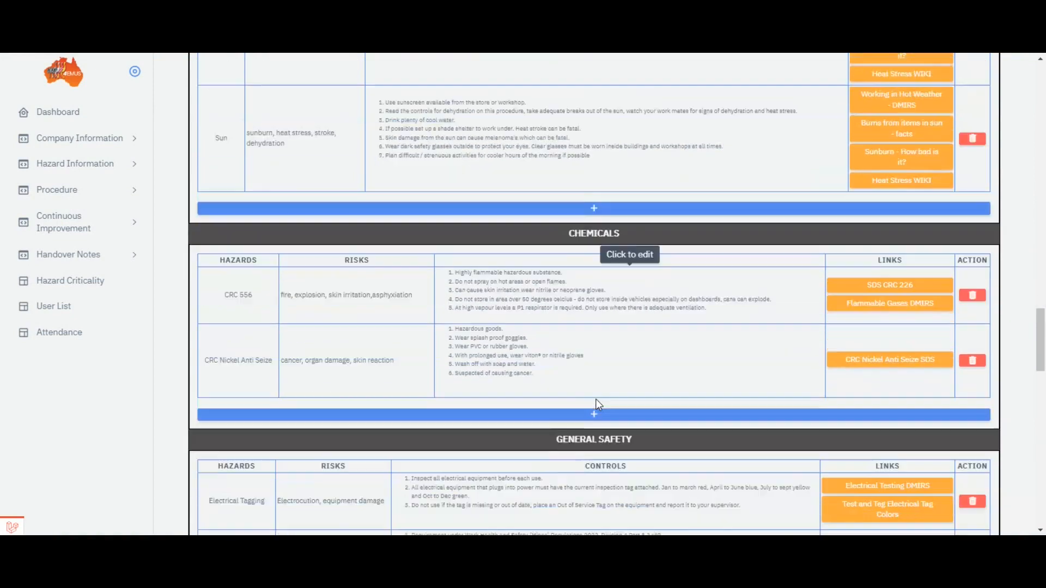
{"action": "scroll", "coordinate": [588, 361], "scroll_direction": "up", "scroll_amount": 2}
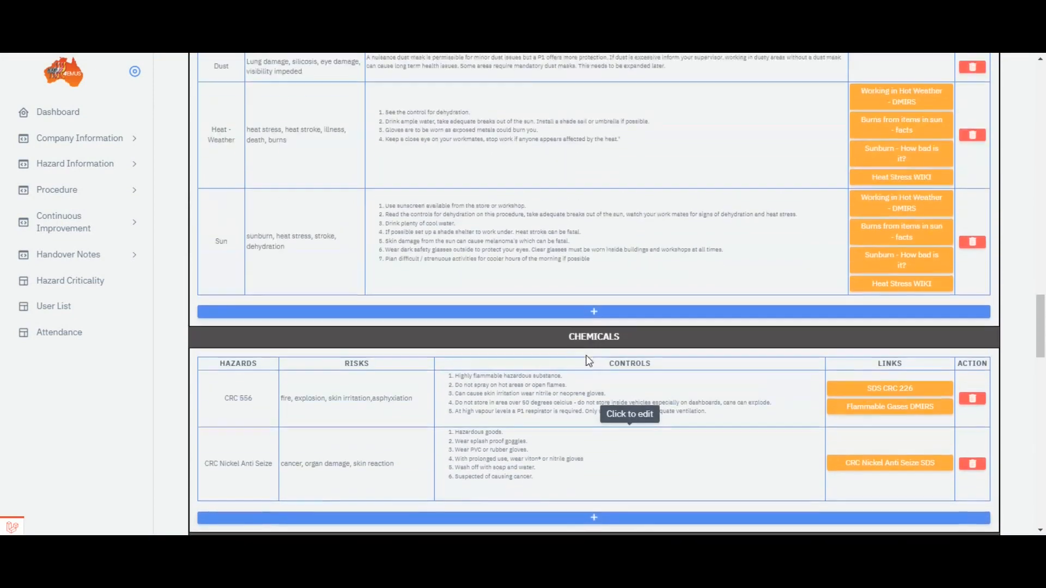
{"action": "scroll", "coordinate": [588, 361], "scroll_direction": "down", "scroll_amount": 1}
{"action": "scroll", "coordinate": [588, 356], "scroll_direction": "up", "scroll_amount": 2}
{"action": "scroll", "coordinate": [587, 354], "scroll_direction": "up", "scroll_amount": 2}
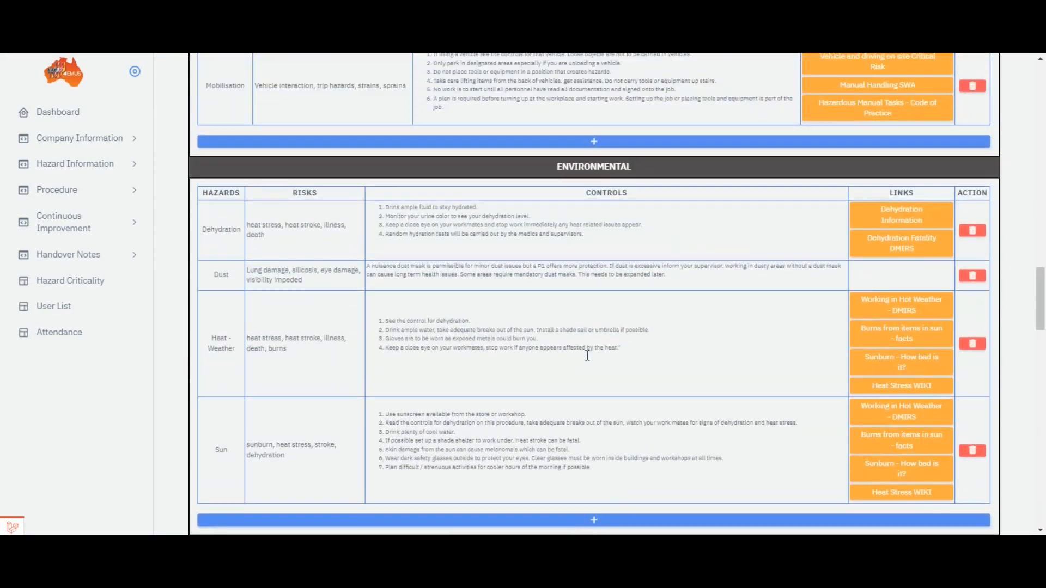
{"action": "scroll", "coordinate": [587, 354], "scroll_direction": "down", "scroll_amount": 1}
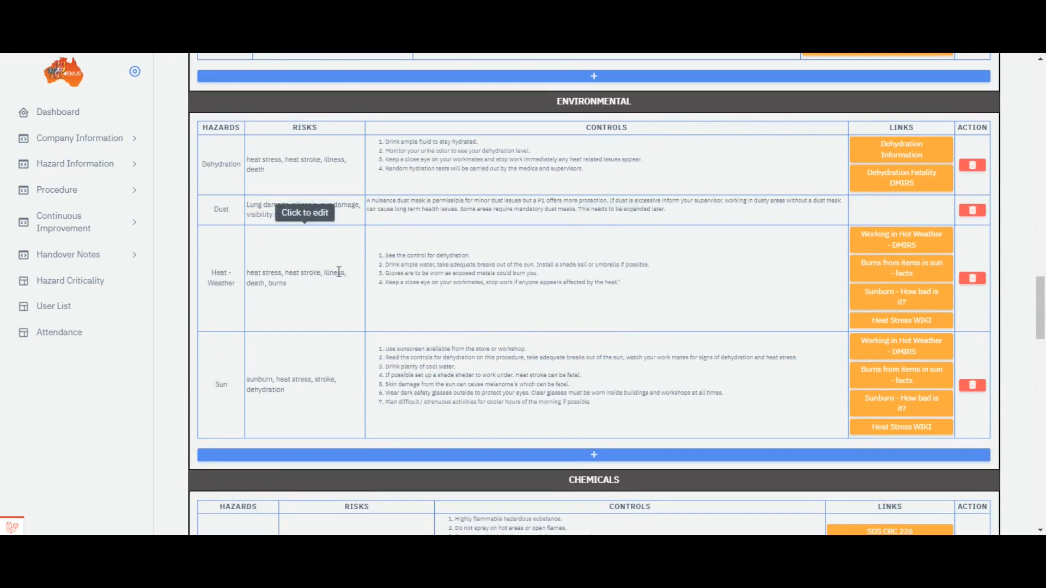
{"action": "left_click_drag", "start_coordinate": [348, 296], "coordinate": [372, 198]}
{"action": "left_click_drag", "start_coordinate": [282, 400], "coordinate": [312, 247]}
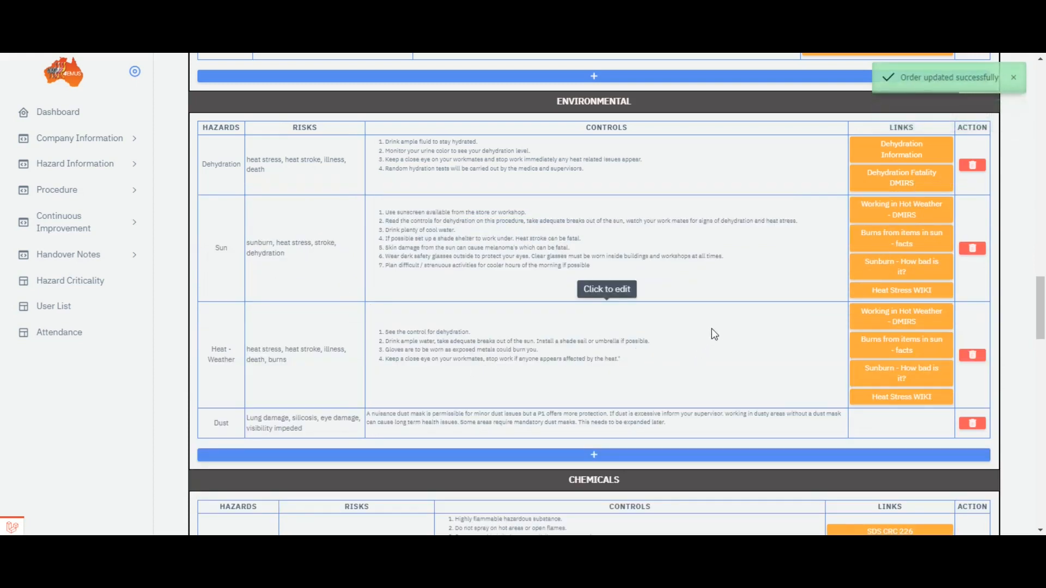
Step: Examine the procedure from its job description and qualifications through the tools, equipment and vehicles hazards
{"action": "scroll", "coordinate": [711, 328], "scroll_direction": "up", "scroll_amount": 15}
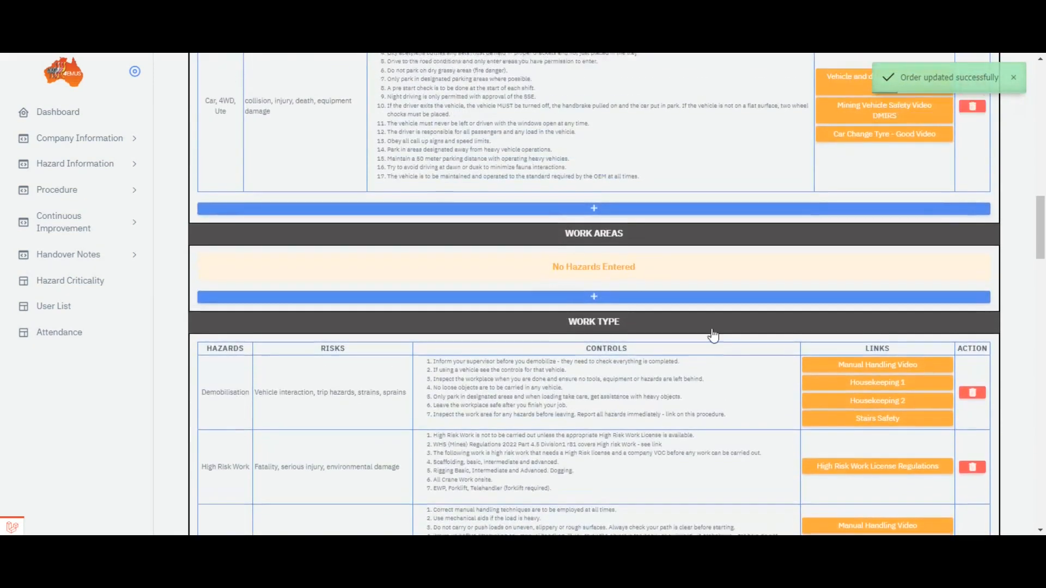
{"action": "scroll", "coordinate": [711, 328], "scroll_direction": "up", "scroll_amount": 15}
{"action": "scroll", "coordinate": [516, 240], "scroll_direction": "down", "scroll_amount": 1}
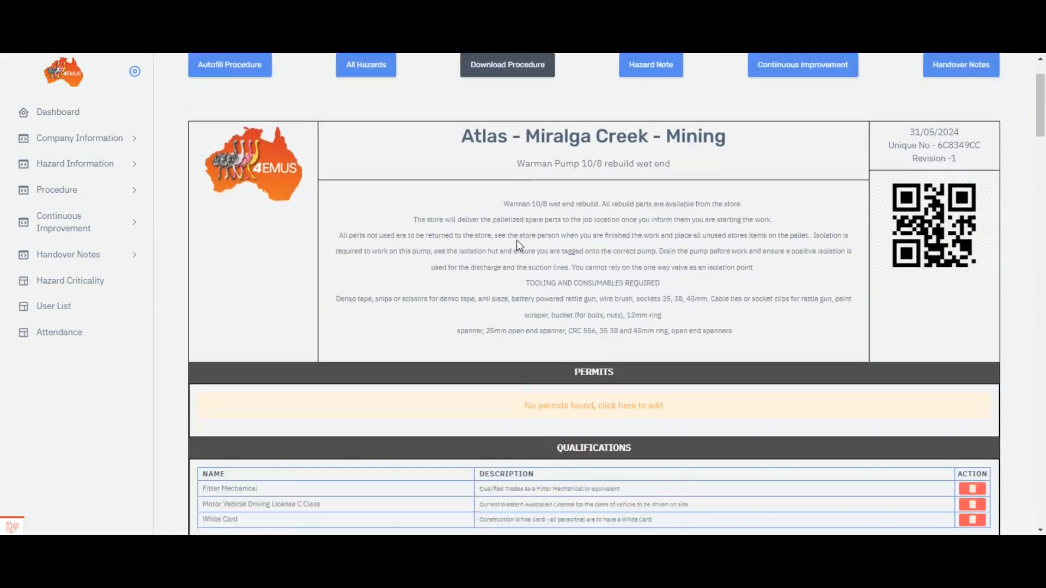
{"action": "scroll", "coordinate": [516, 240], "scroll_direction": "down", "scroll_amount": 7}
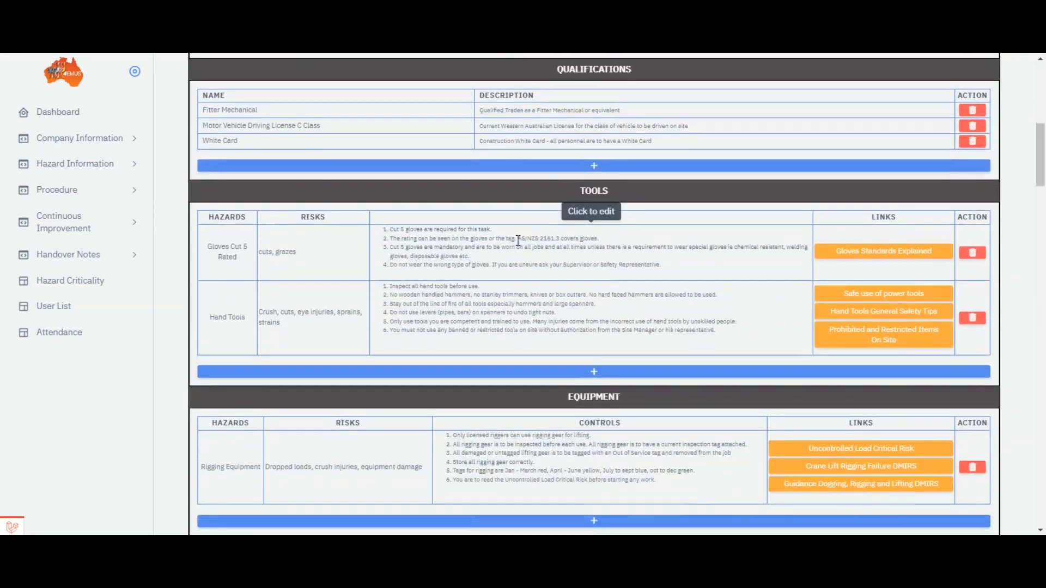
{"action": "scroll", "coordinate": [518, 239], "scroll_direction": "down", "scroll_amount": 1}
{"action": "scroll", "coordinate": [518, 239], "scroll_direction": "down", "scroll_amount": 1}
{"action": "scroll", "coordinate": [517, 240], "scroll_direction": "up", "scroll_amount": 1}
{"action": "scroll", "coordinate": [518, 240], "scroll_direction": "down", "scroll_amount": 4}
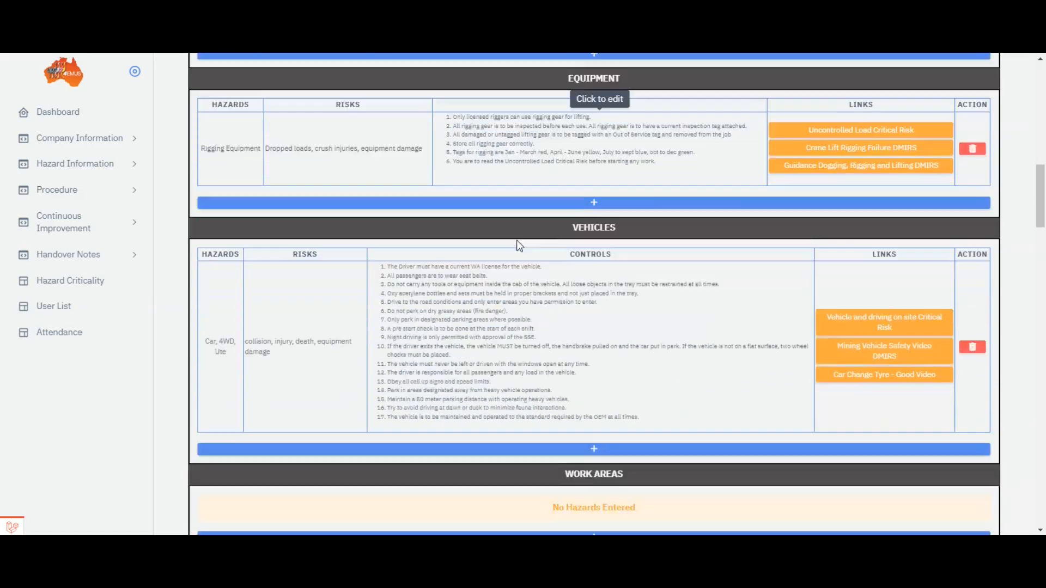
{"action": "scroll", "coordinate": [516, 241], "scroll_direction": "up", "scroll_amount": 2}
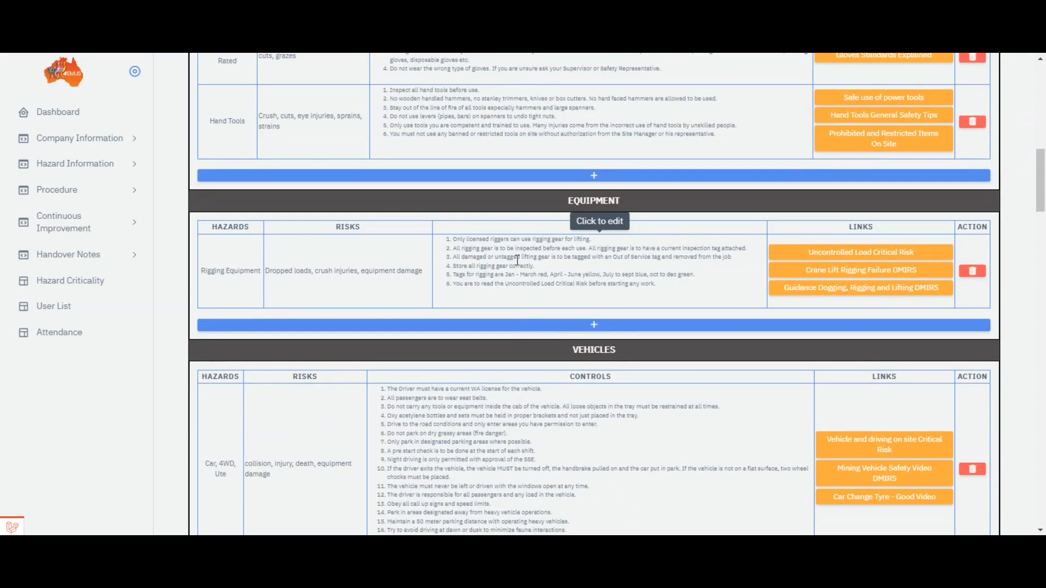
Step: Open the Rigging Equipment hazard for editing and examine its controls, its links and the existing links and images available
{"action": "left_click", "coordinate": [517, 260]}
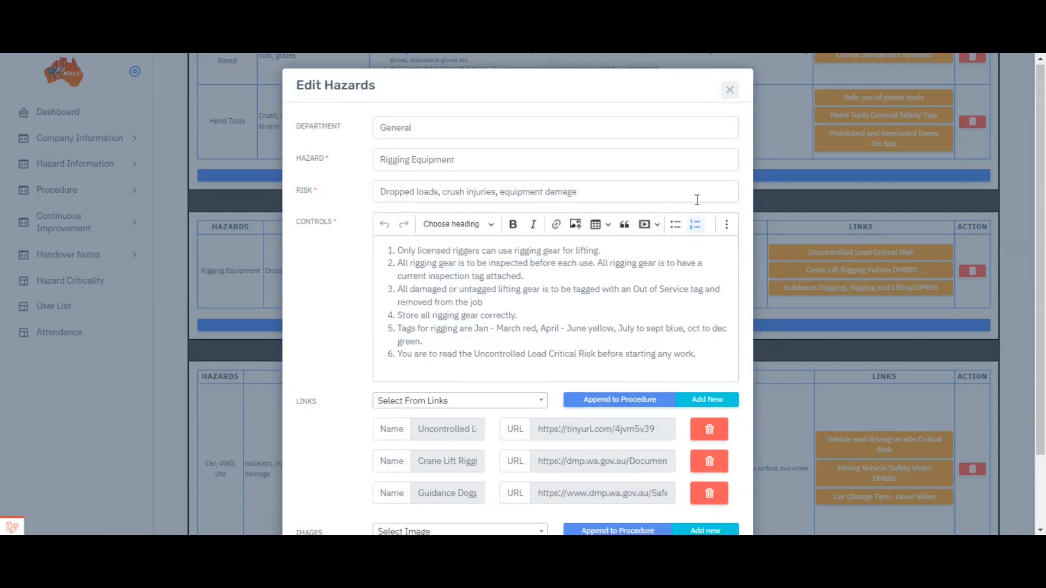
{"action": "scroll", "coordinate": [697, 200], "scroll_direction": "down", "scroll_amount": 2}
{"action": "scroll", "coordinate": [696, 200], "scroll_direction": "up", "scroll_amount": 2}
{"action": "scroll", "coordinate": [696, 200], "scroll_direction": "down", "scroll_amount": 2}
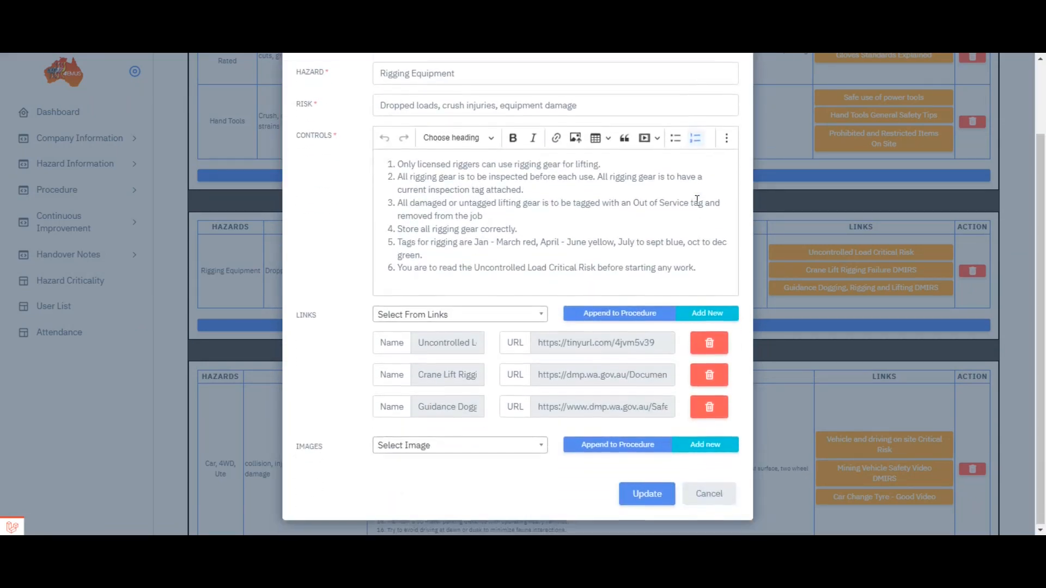
{"action": "left_click", "coordinate": [545, 446]}
{"action": "left_click", "coordinate": [332, 409]}
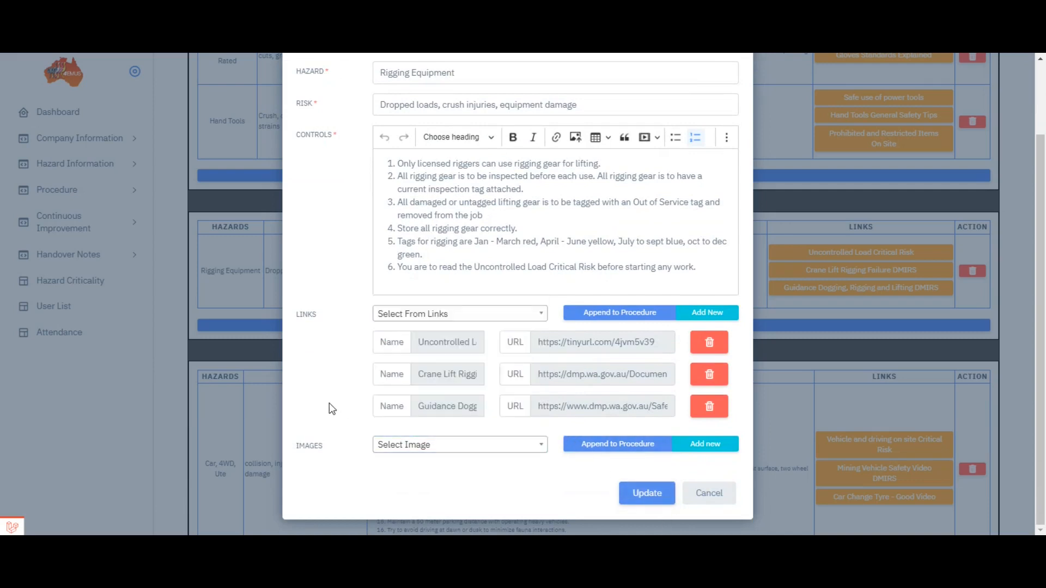
{"action": "left_click", "coordinate": [505, 316]}
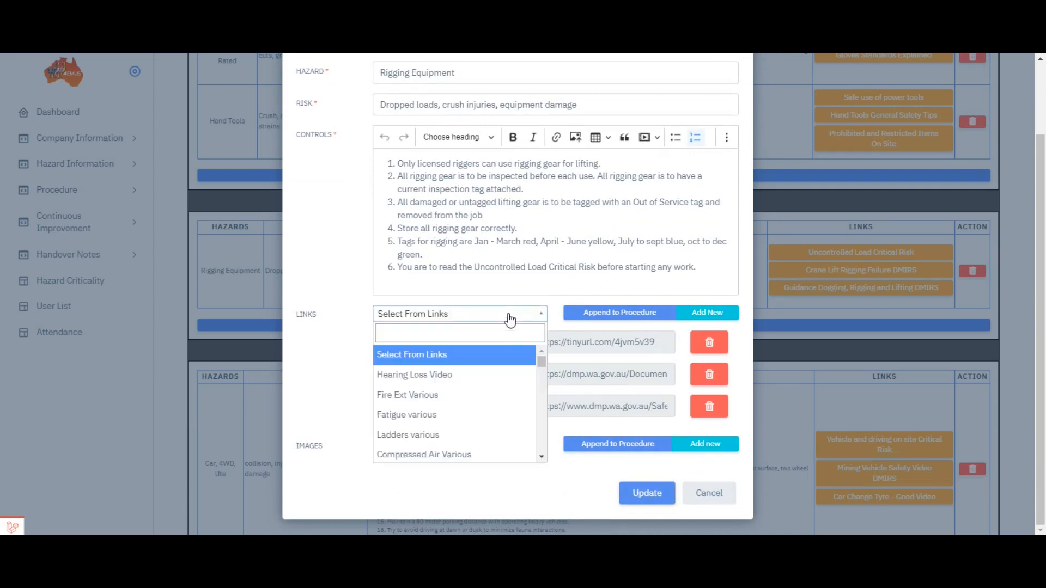
{"action": "left_click", "coordinate": [303, 367]}
Step: Add a blank link entry to the Rigging Equipment hazard and delete it again
{"action": "left_click", "coordinate": [710, 317]}
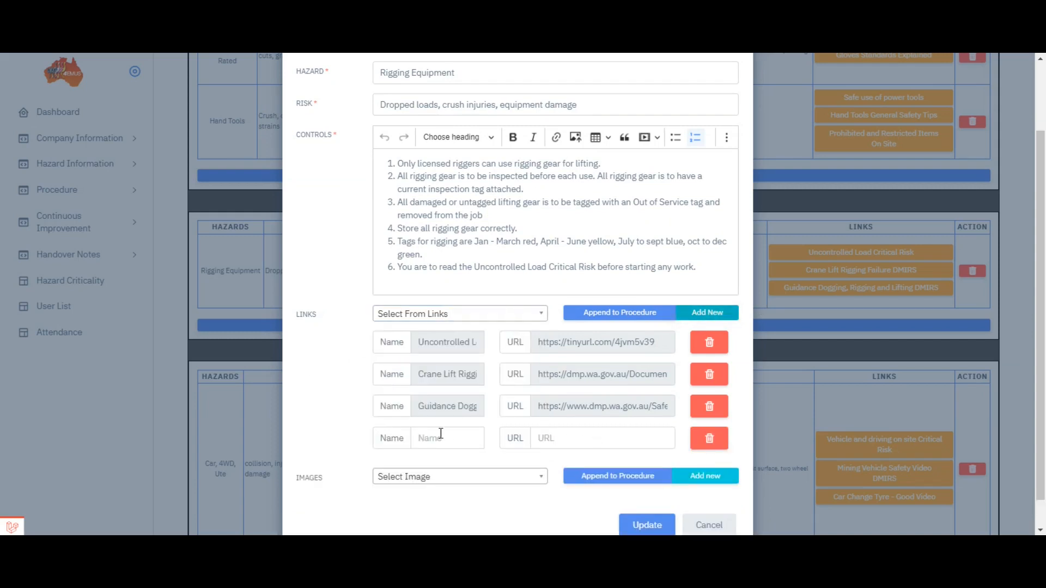
{"action": "left_click", "coordinate": [709, 438]}
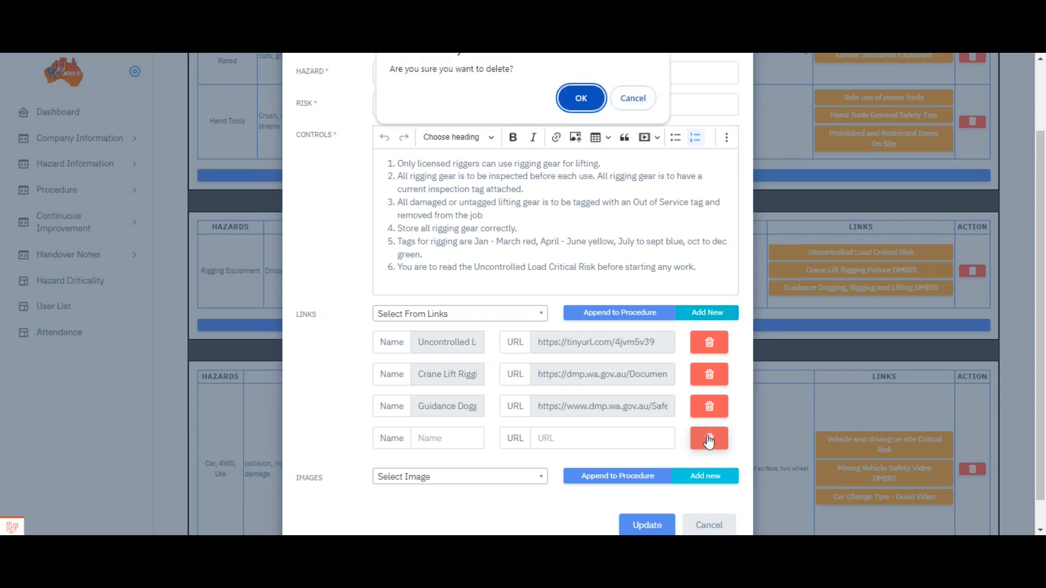
{"action": "left_click", "coordinate": [581, 97]}
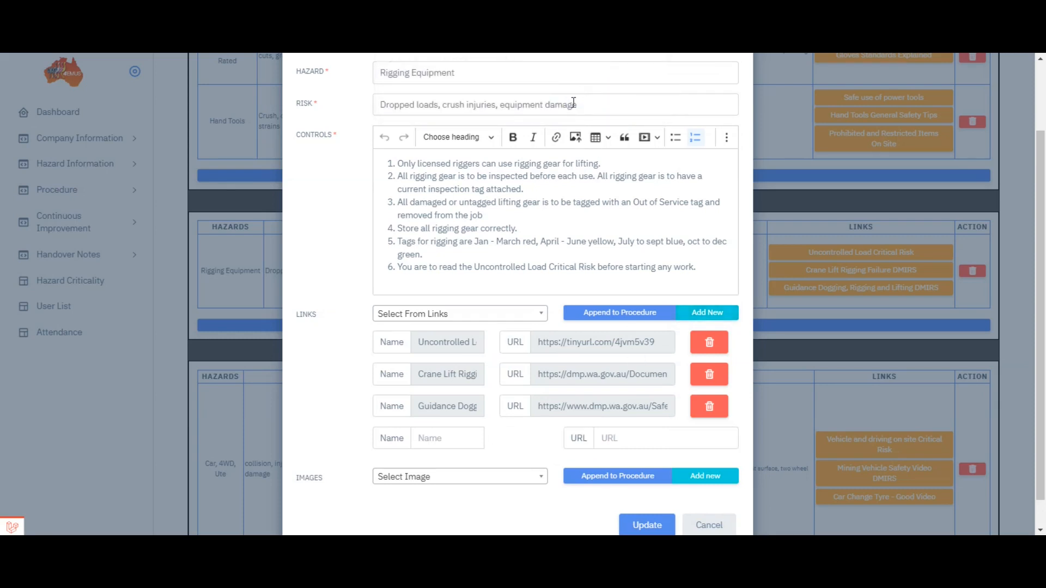
Step: Add an empty image slot to the Rigging Equipment hazard twice, deleting it each time, and cancel the hazard edit
{"action": "left_click", "coordinate": [530, 483]}
{"action": "left_click", "coordinate": [557, 498]}
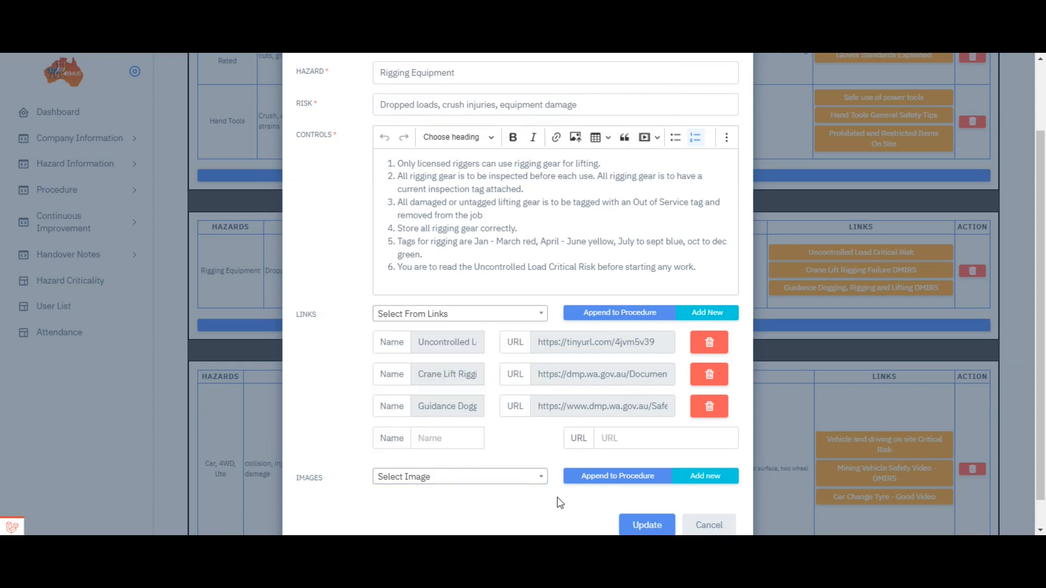
{"action": "left_click", "coordinate": [706, 477]}
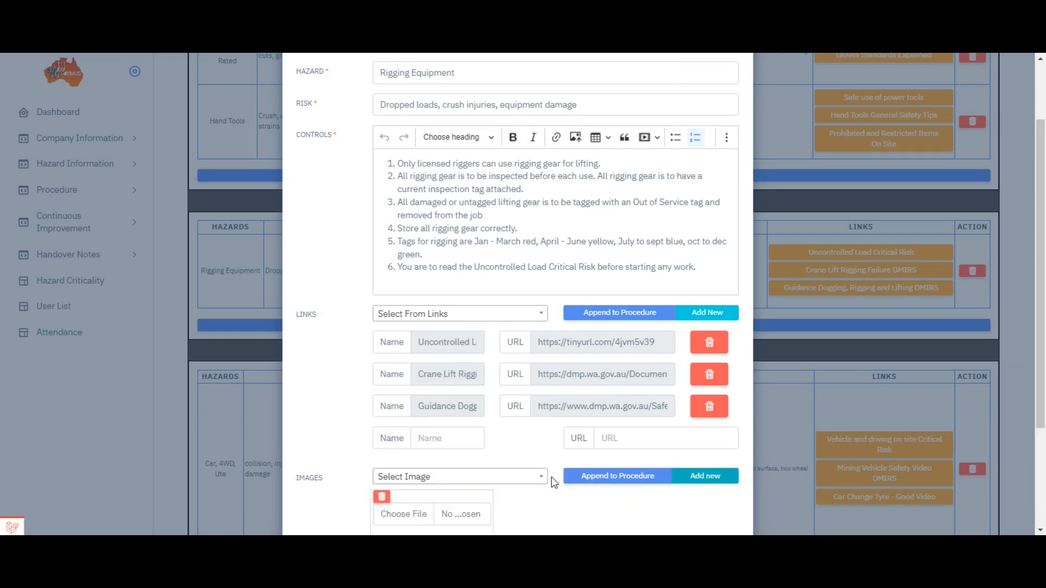
{"action": "scroll", "coordinate": [551, 476], "scroll_direction": "down", "scroll_amount": 3}
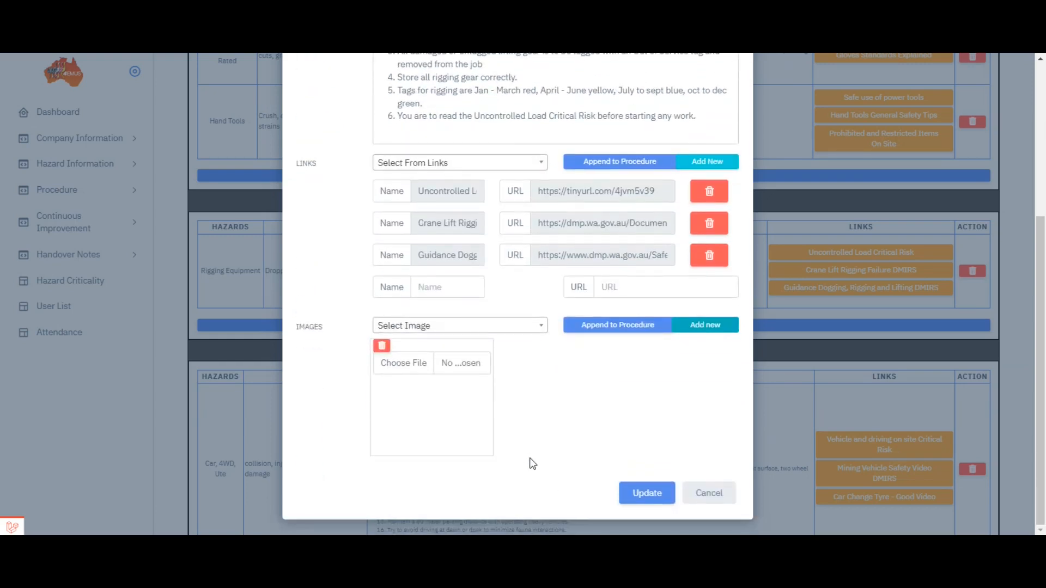
{"action": "left_click", "coordinate": [382, 347]}
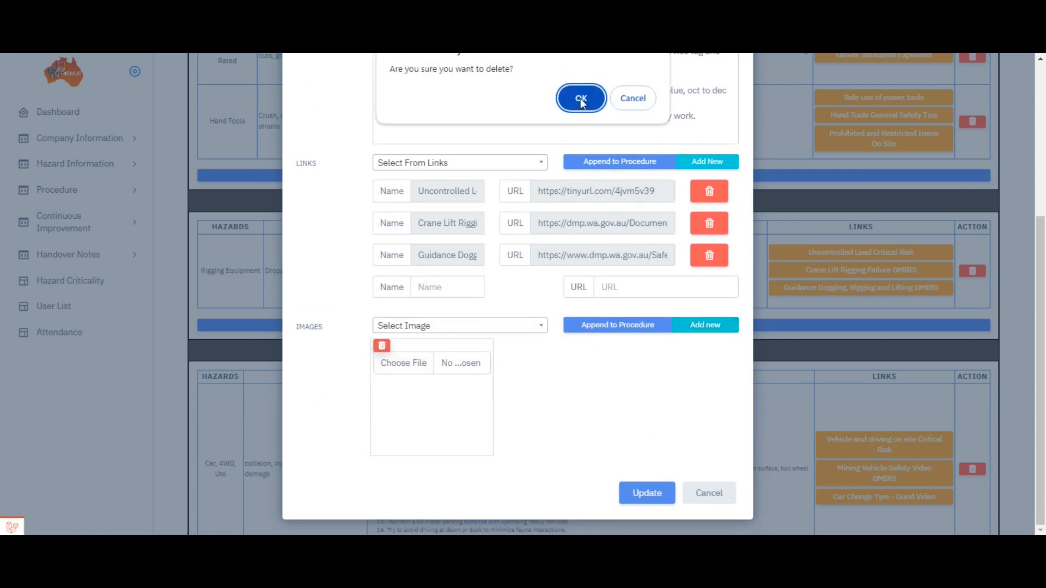
{"action": "left_click", "coordinate": [580, 99]}
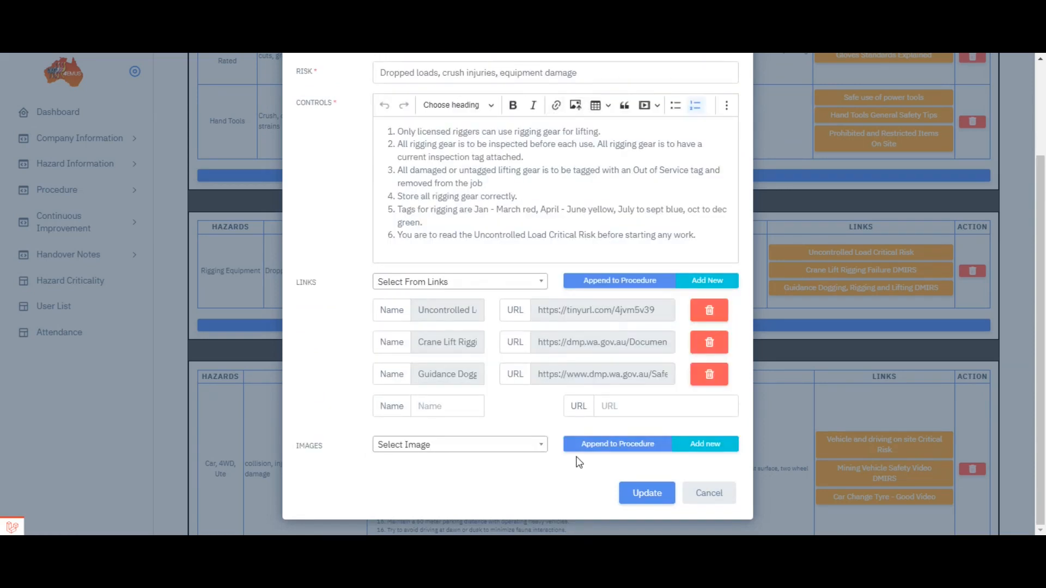
{"action": "left_click", "coordinate": [707, 445]}
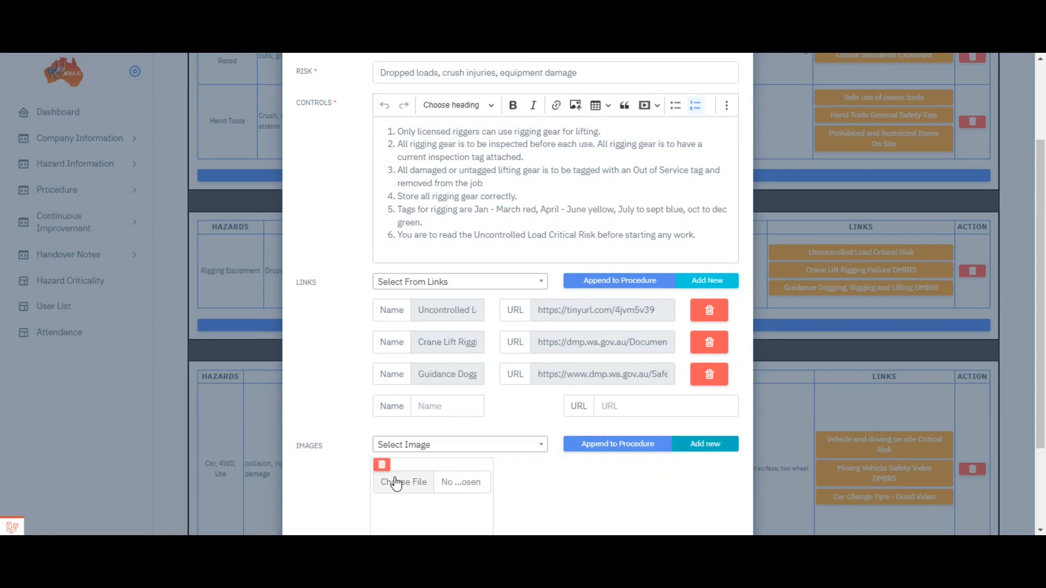
{"action": "left_click", "coordinate": [381, 465]}
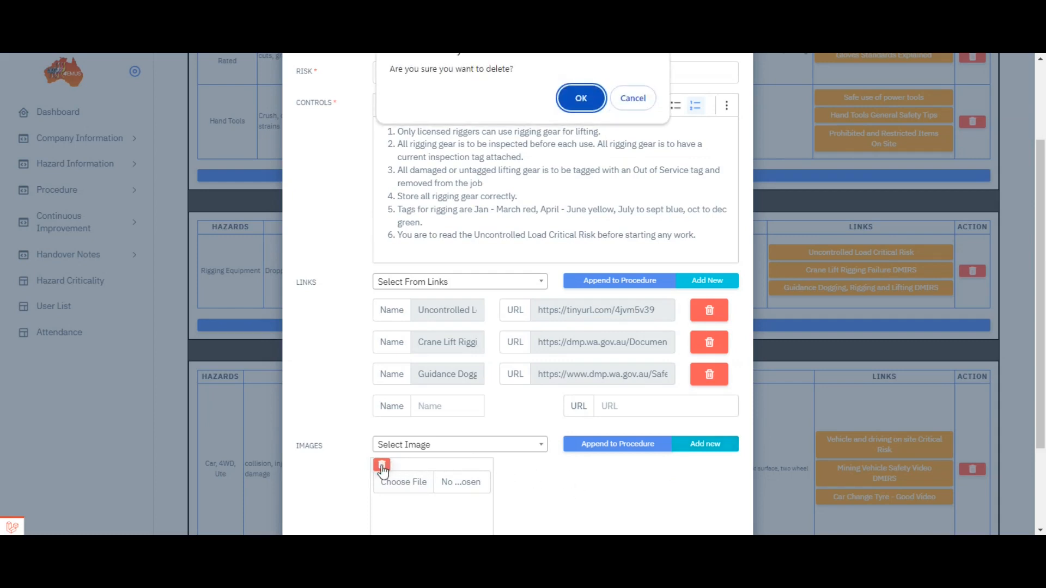
{"action": "left_click", "coordinate": [576, 97]}
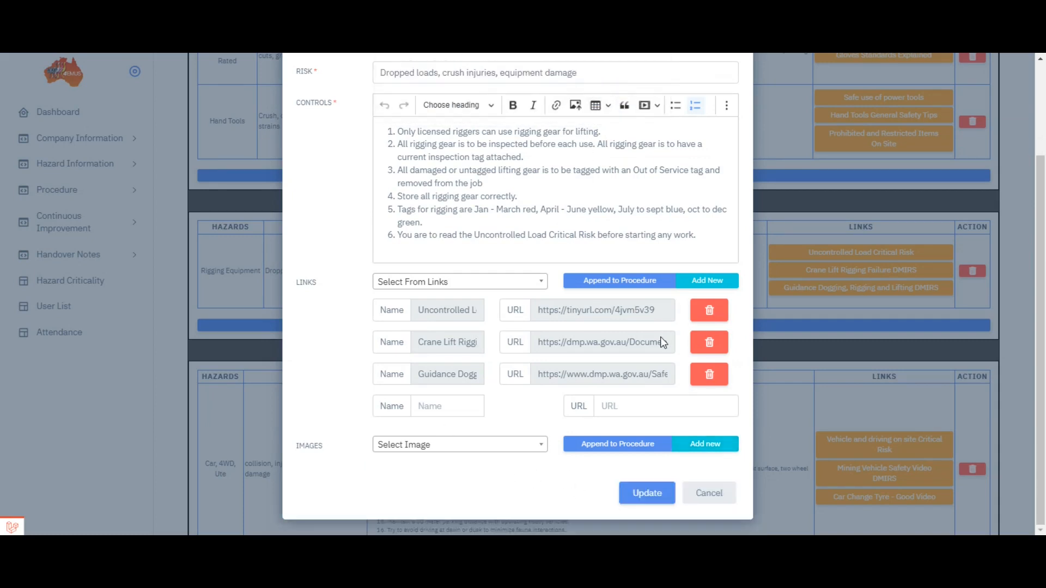
{"action": "left_click", "coordinate": [707, 491]}
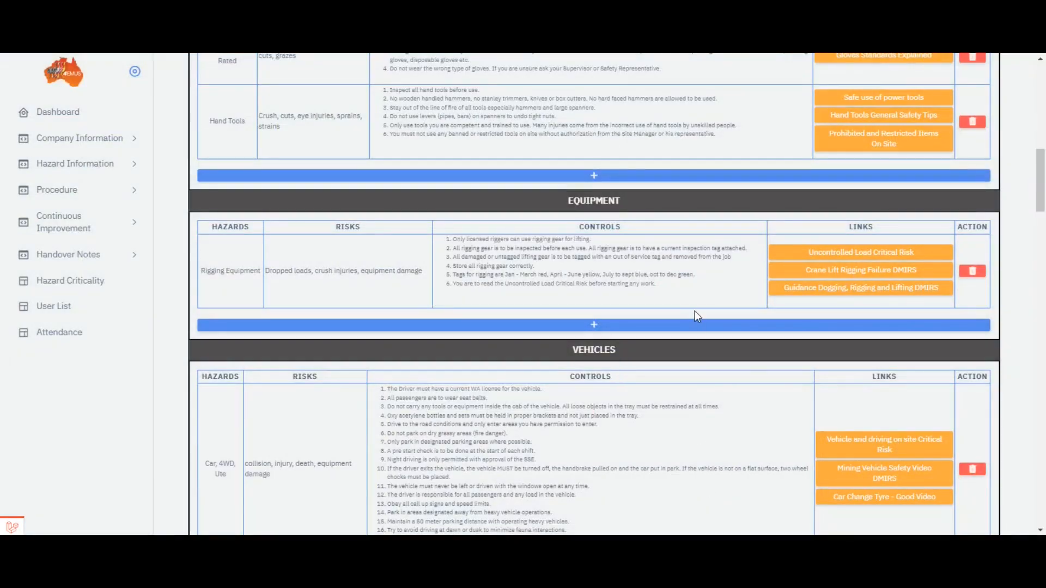
Step: Delete the Car, 4WD, Ute hazard from the procedure's Vehicles section
{"action": "scroll", "coordinate": [695, 315], "scroll_direction": "down", "scroll_amount": 5}
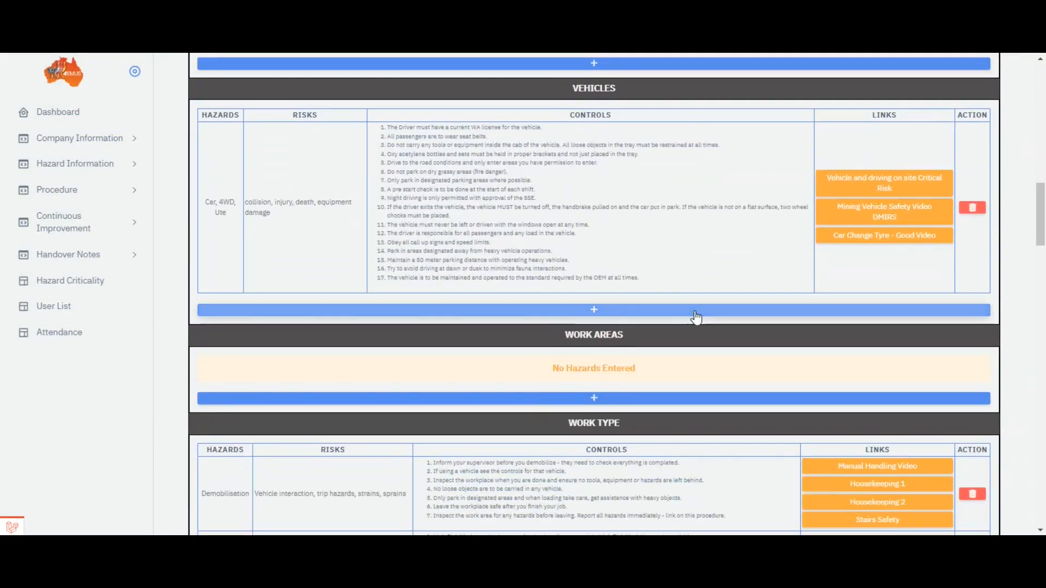
{"action": "scroll", "coordinate": [695, 315], "scroll_direction": "up", "scroll_amount": 1}
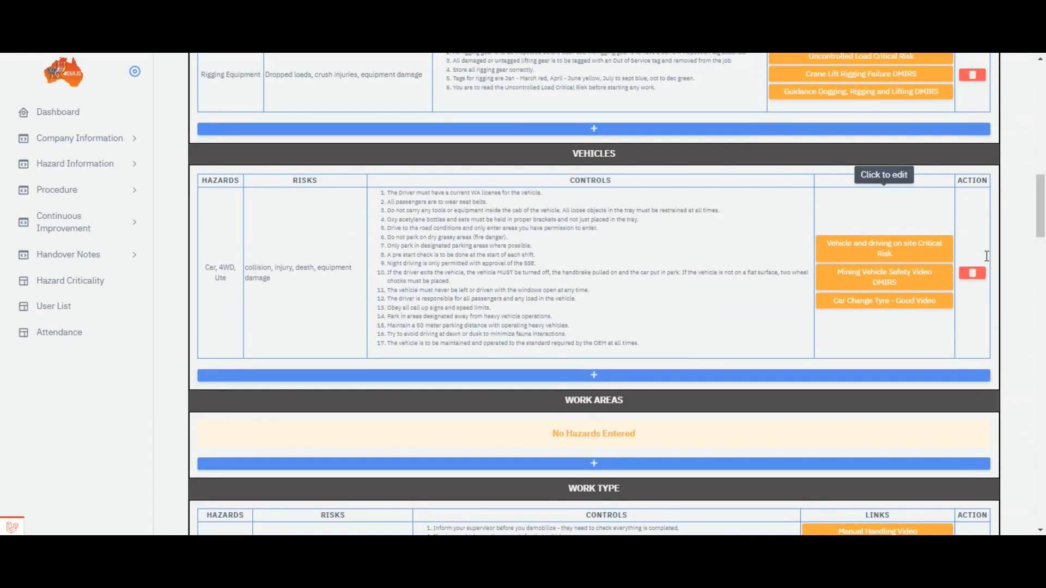
{"action": "left_click", "coordinate": [973, 272]}
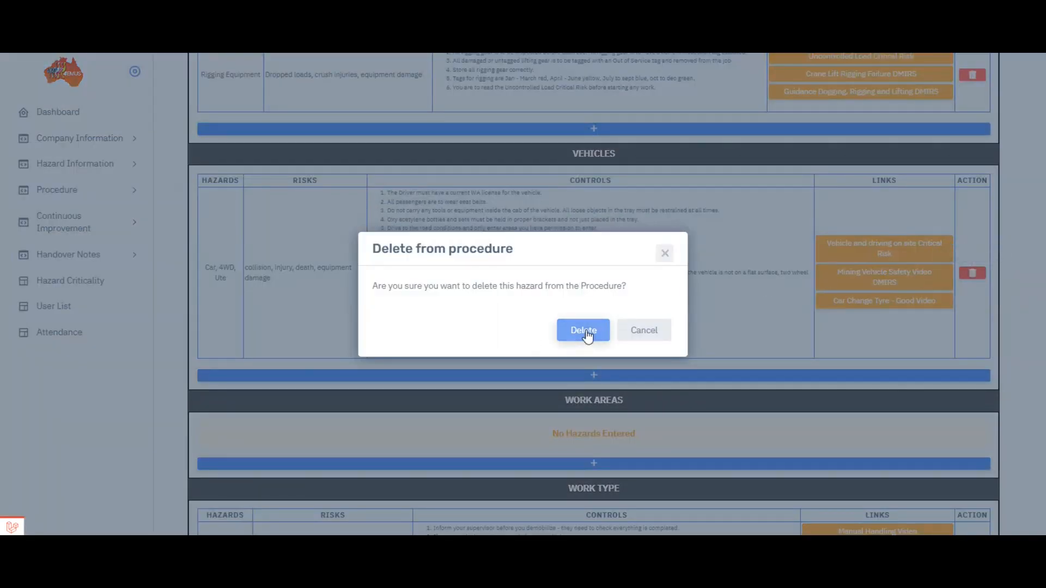
{"action": "left_click", "coordinate": [586, 333]}
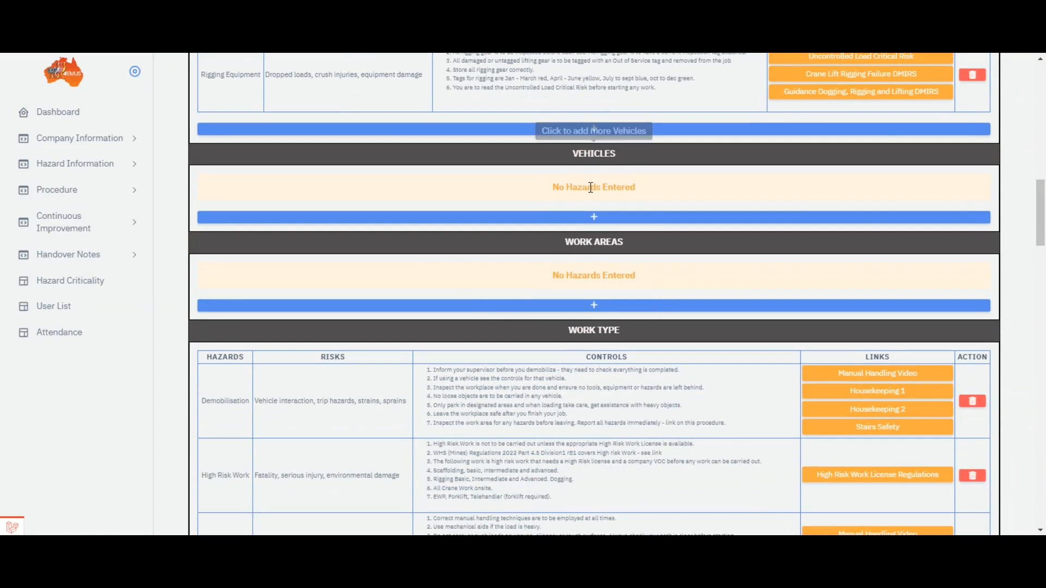
Step: Add the existing Car, 4WD, Ute hazard to the procedure's Vehicles section
{"action": "left_click", "coordinate": [595, 155]}
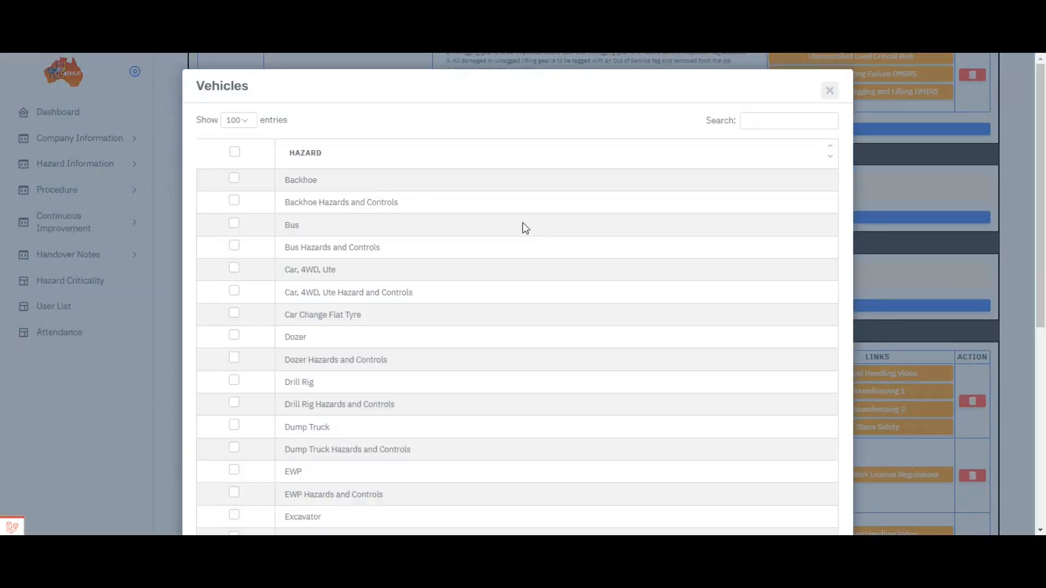
{"action": "left_click", "coordinate": [755, 119]}
{"action": "left_click", "coordinate": [324, 269]}
{"action": "scroll", "coordinate": [672, 462], "scroll_direction": "down", "scroll_amount": 7}
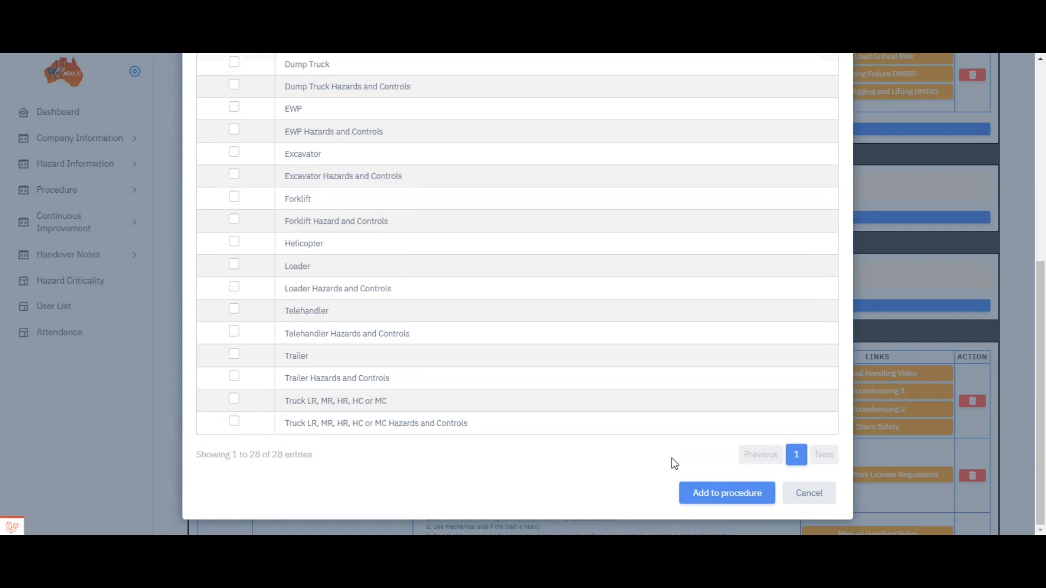
{"action": "left_click", "coordinate": [727, 493]}
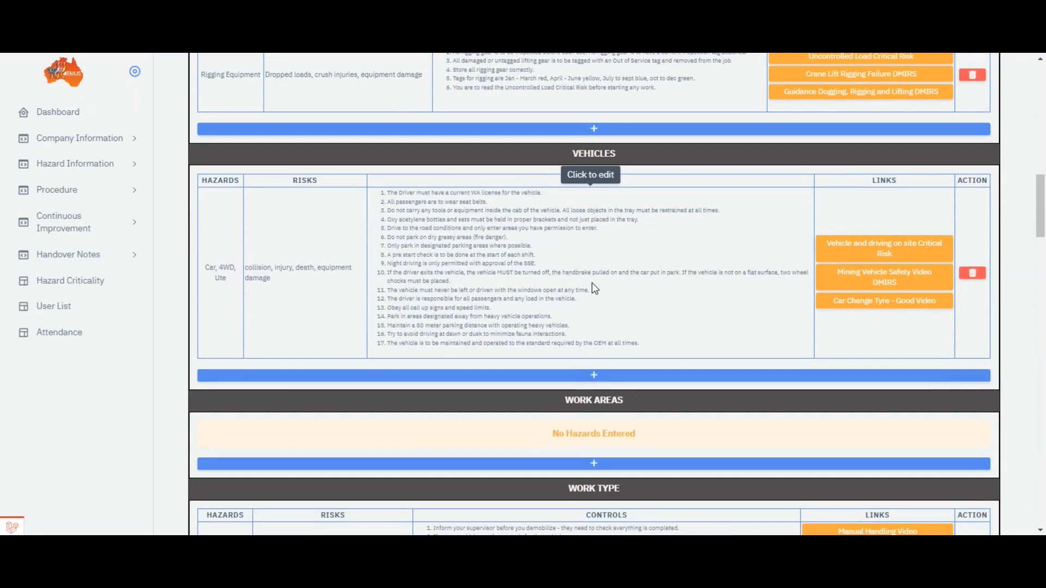
Step: Remove controls 9 to 17 from the Car, 4WD, Ute hazard and update it
{"action": "left_click", "coordinate": [593, 288]}
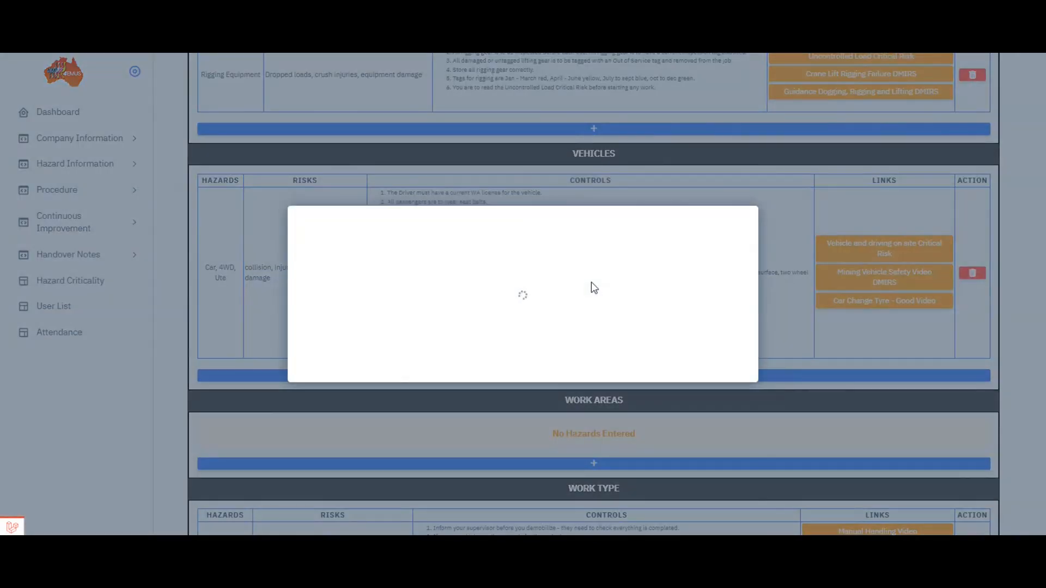
{"action": "scroll", "coordinate": [592, 283], "scroll_direction": "down", "scroll_amount": 4}
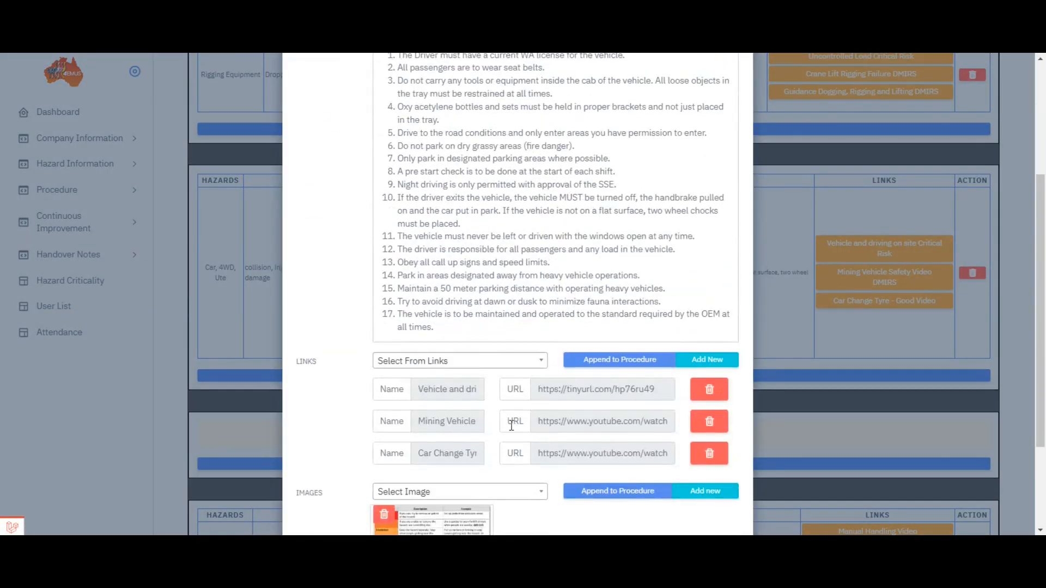
{"action": "left_click_drag", "start_coordinate": [434, 327], "coordinate": [371, 188]}
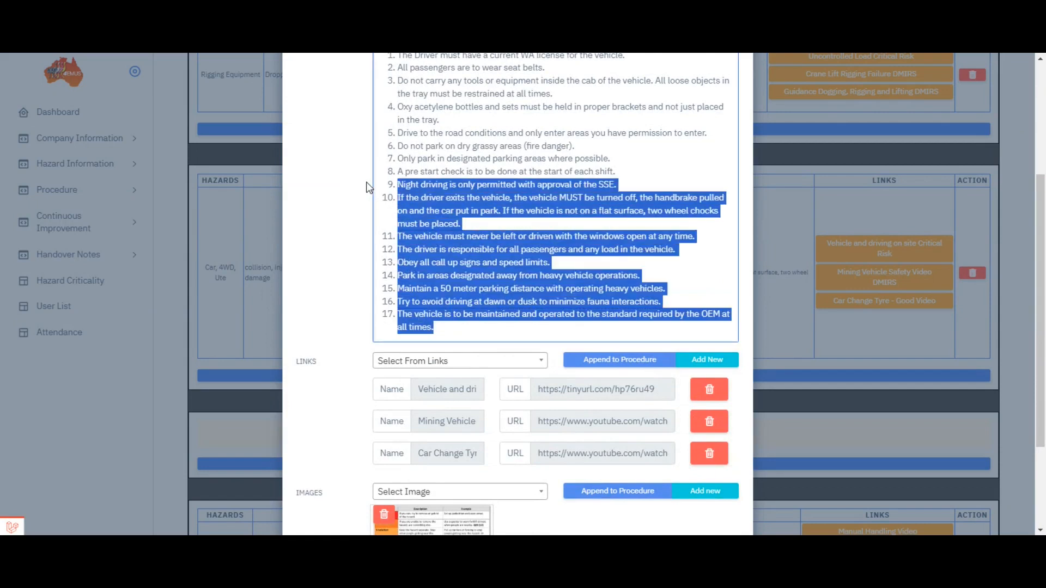
{"action": "key", "text": "BackSpace"}
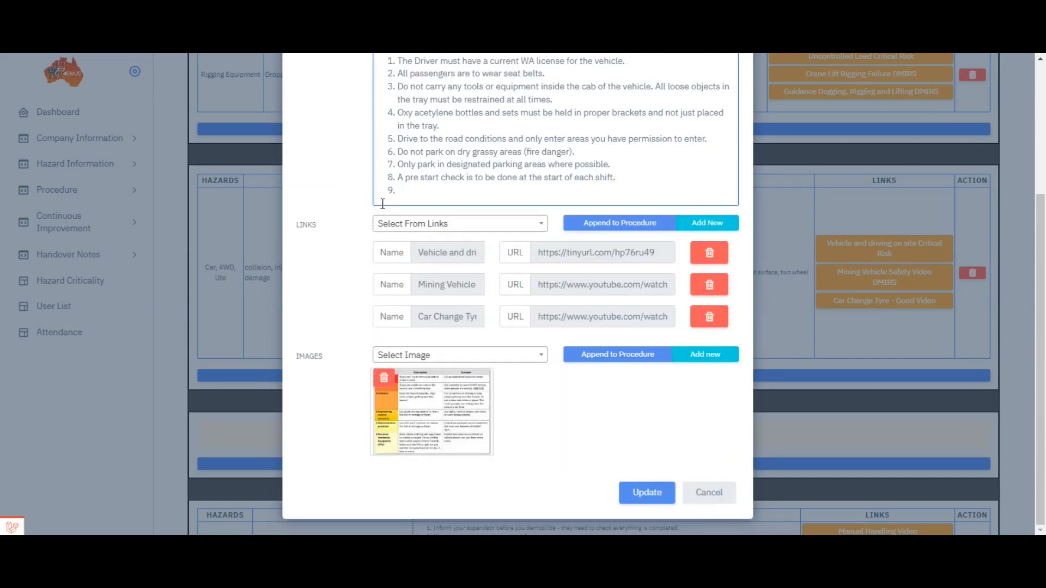
{"action": "key", "text": "BackSpace"}
{"action": "left_click", "coordinate": [647, 496]}
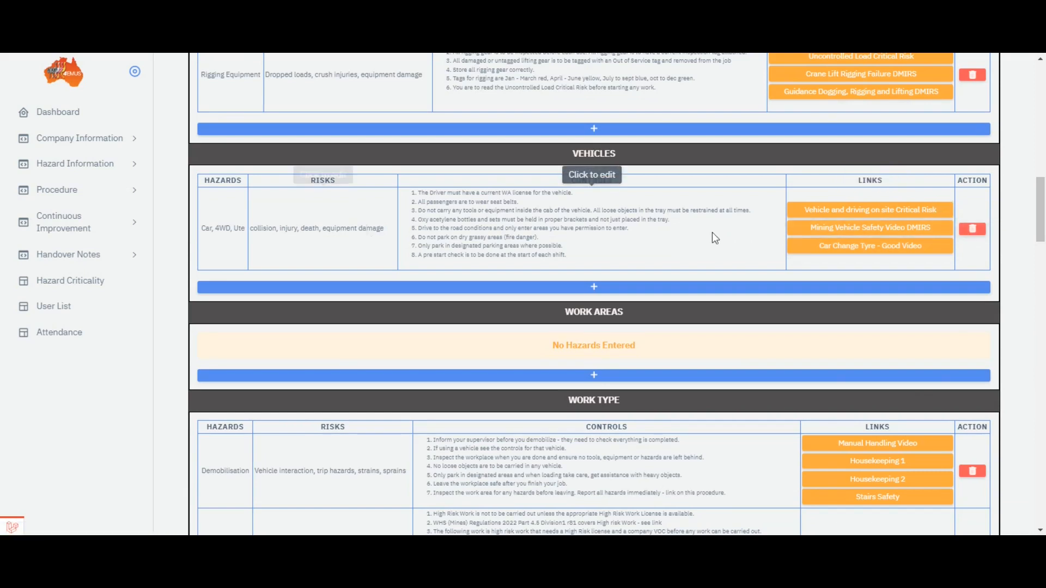
Step: Start a new Vehicles hazard for the General department named "Test add a new hazard"
{"action": "left_click", "coordinate": [595, 288]}
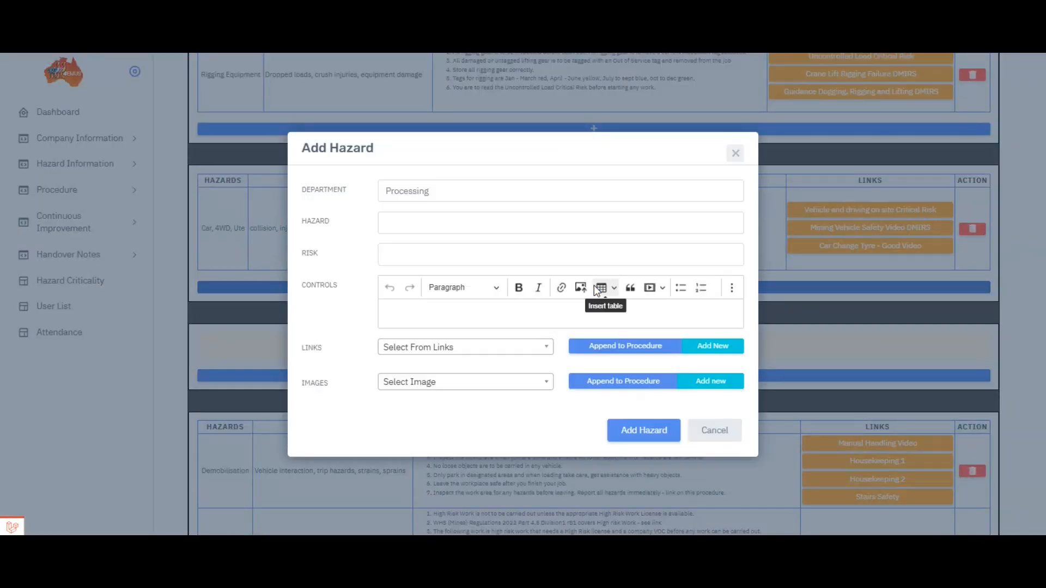
{"action": "left_click", "coordinate": [447, 191]}
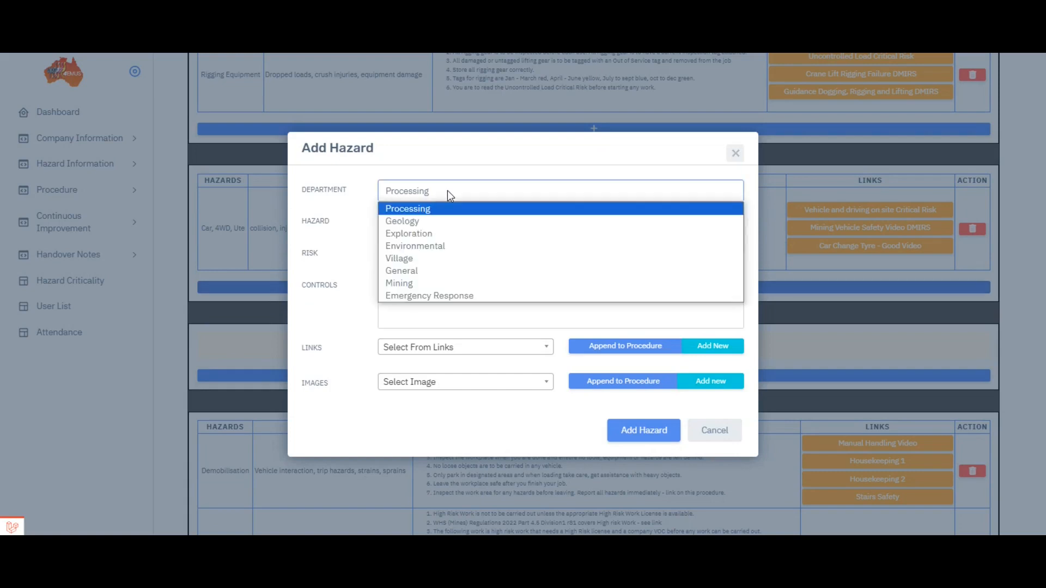
{"action": "left_click", "coordinate": [403, 271]}
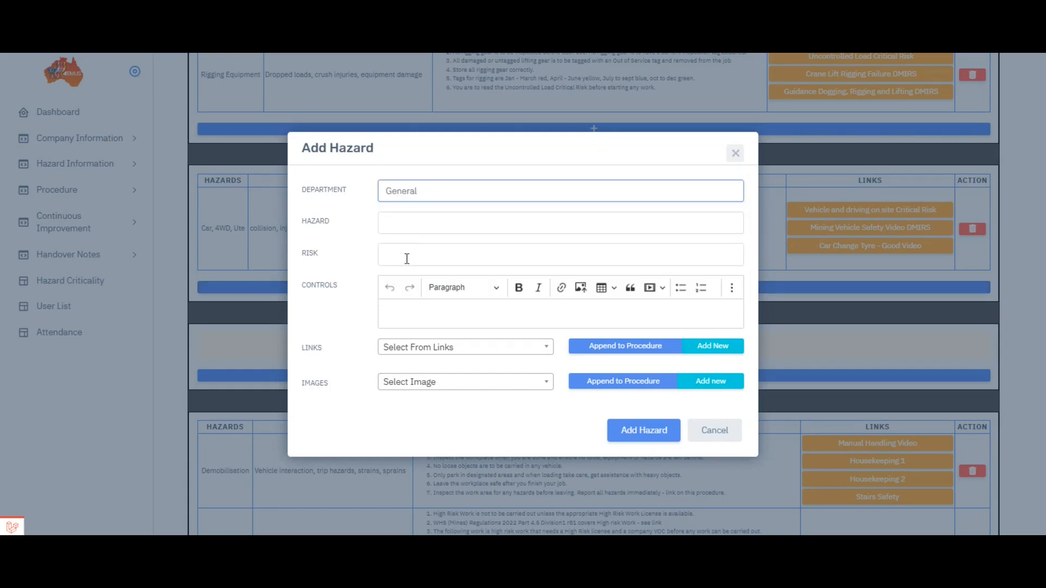
{"action": "left_click", "coordinate": [399, 225]}
{"action": "type", "text": "T"}
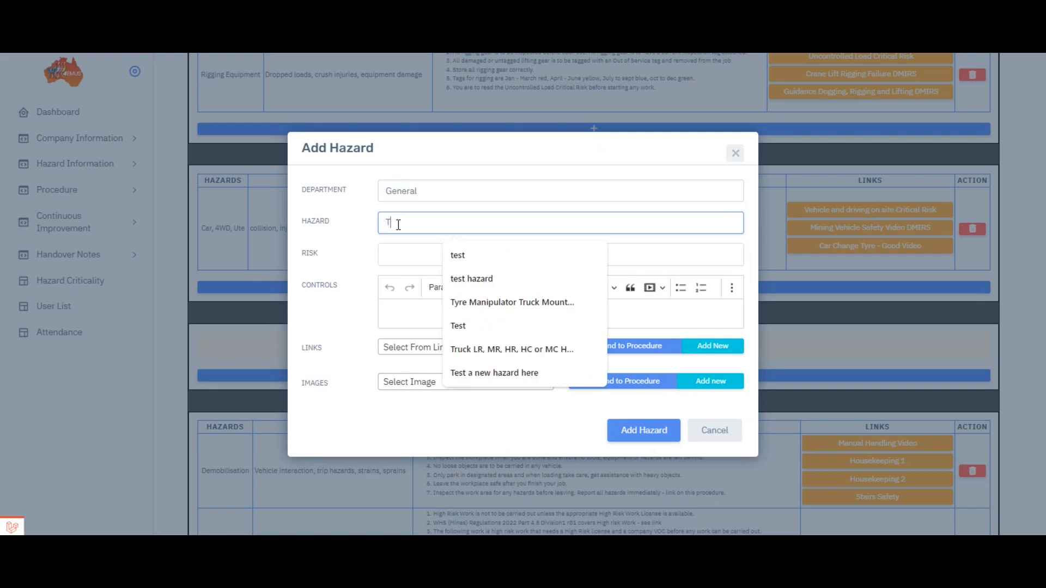
{"action": "type", "text": "est add a "}
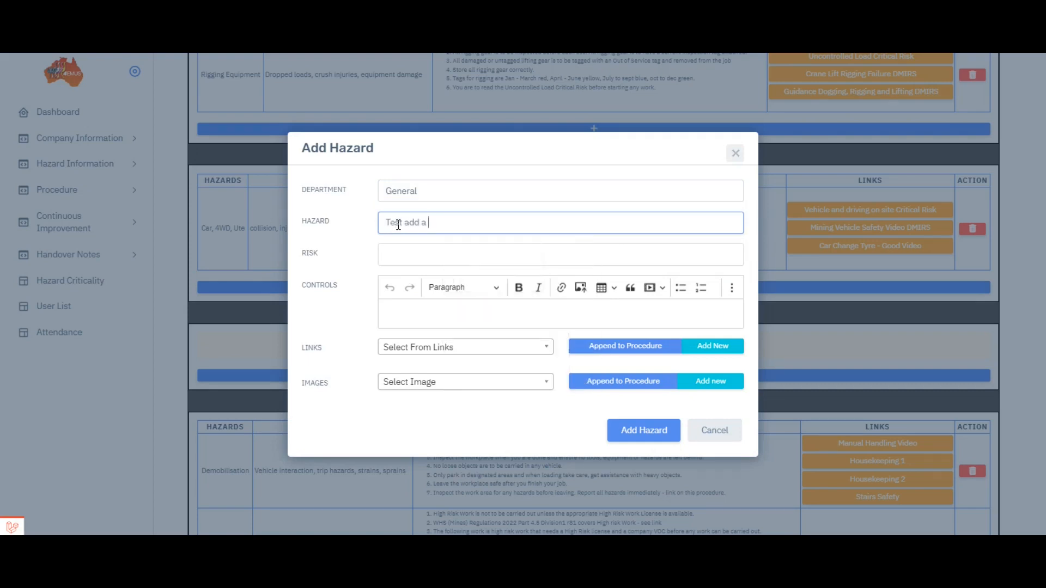
{"action": "type", "text": "new hazard"}
Step: Enter the risk "Spelling mistakes, slow typing" and the control "This is a completely new hazard not from master data"
{"action": "left_click", "coordinate": [390, 257]}
{"action": "type", "text": "Spelling mistakes,"}
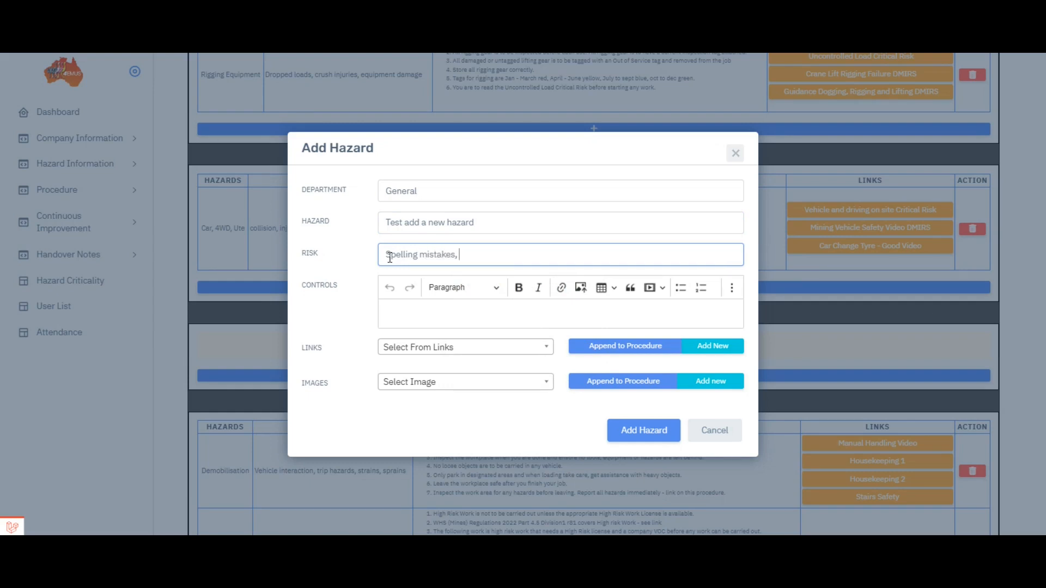
{"action": "type", "text": " slow typing"}
{"action": "left_click", "coordinate": [399, 309]}
{"action": "type", "text": "Th"}
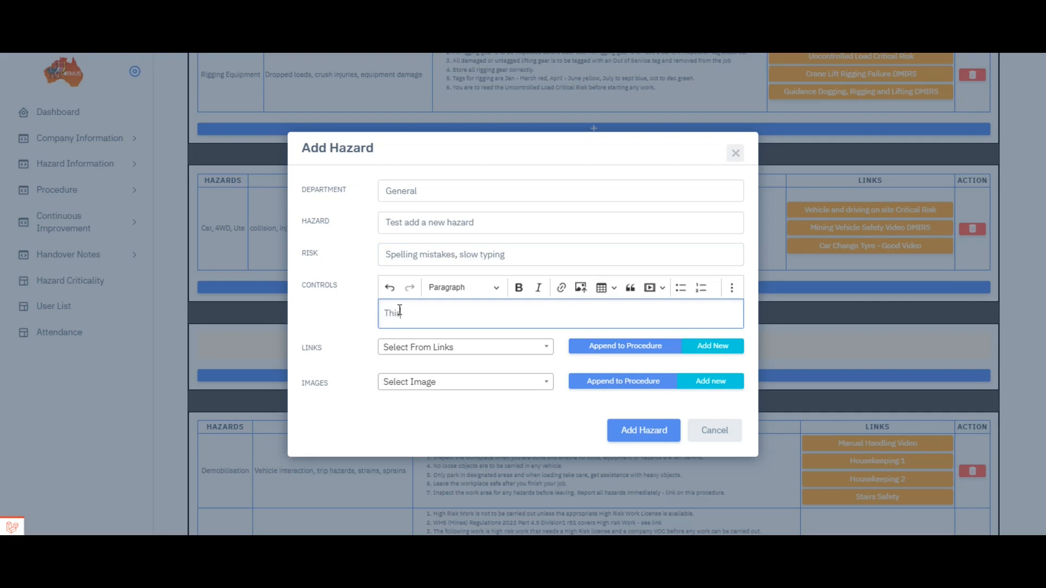
{"action": "type", "text": "is is a completely new hazard not from master data"}
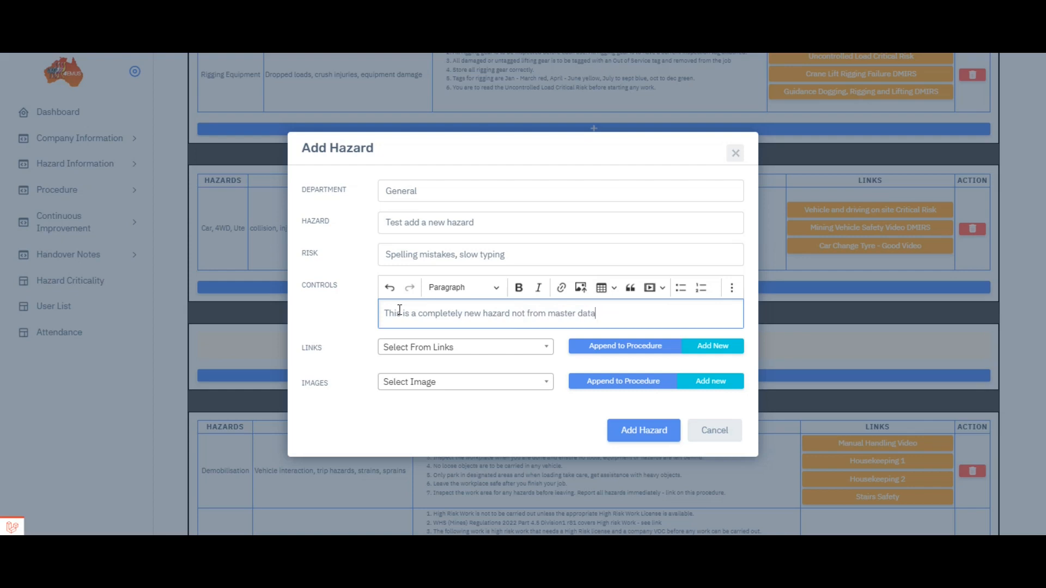
Step: Append the existing Compressed Air Safety link to the new hazard
{"action": "left_click", "coordinate": [500, 348]}
{"action": "scroll", "coordinate": [549, 393], "scroll_direction": "down", "scroll_amount": 2}
{"action": "left_click_drag", "start_coordinate": [549, 398], "coordinate": [545, 405]}
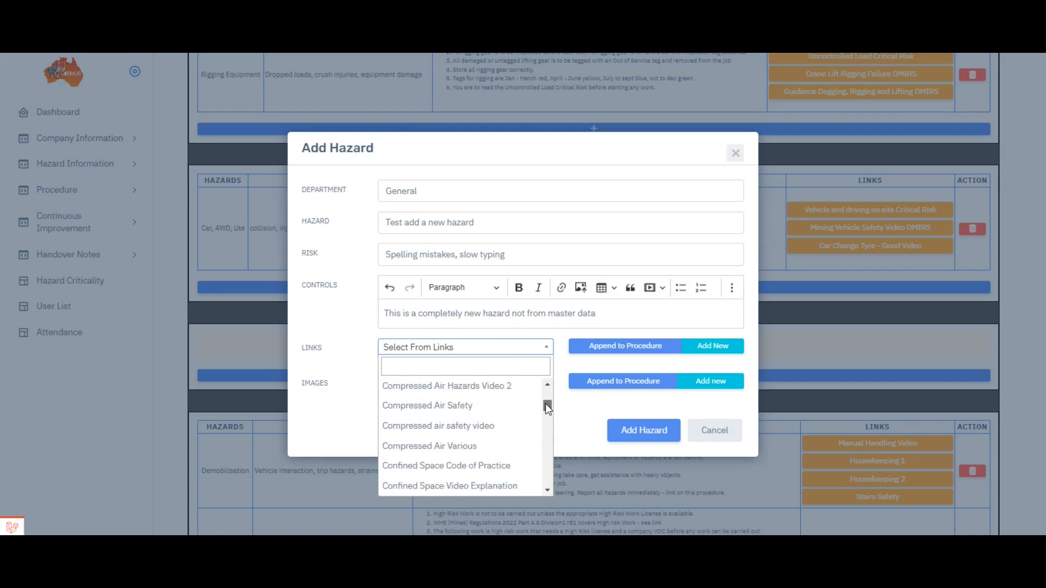
{"action": "left_click", "coordinate": [462, 407]}
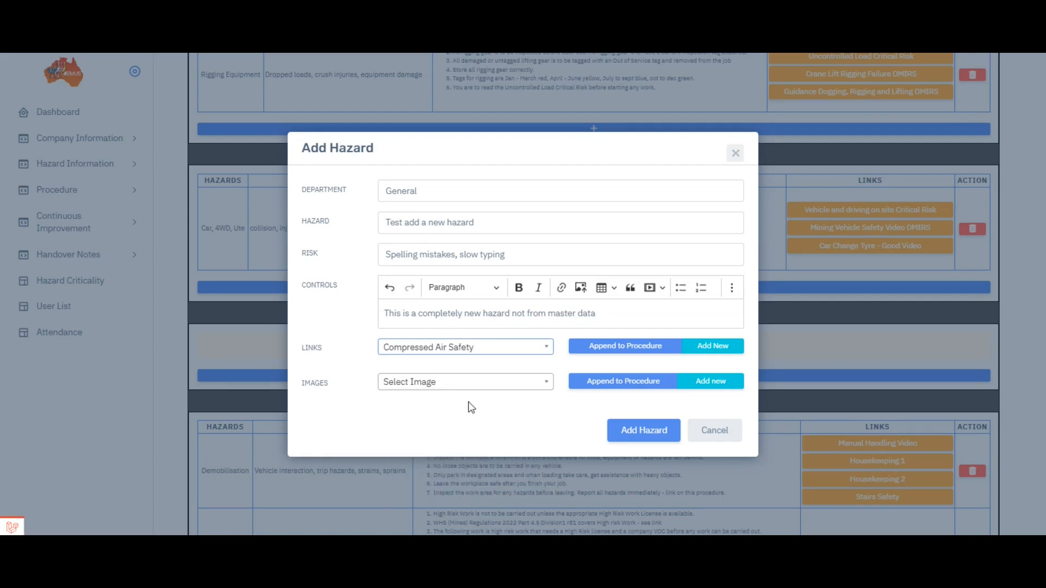
{"action": "left_click", "coordinate": [621, 347]}
Step: Append the existing Carcinogen image to the new hazard and try to append the same image again
{"action": "left_click", "coordinate": [536, 399]}
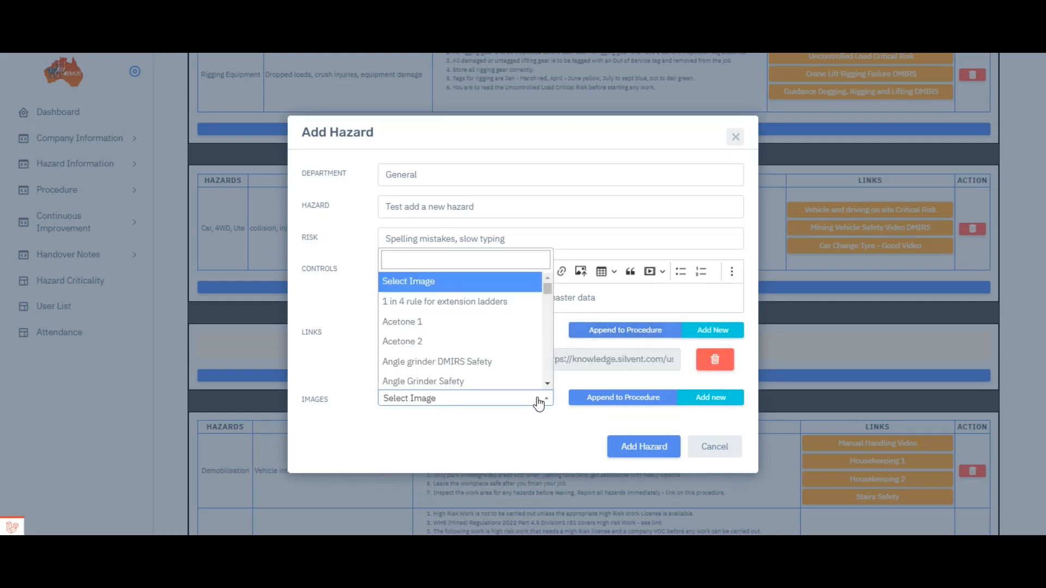
{"action": "scroll", "coordinate": [457, 339], "scroll_direction": "down", "scroll_amount": 5}
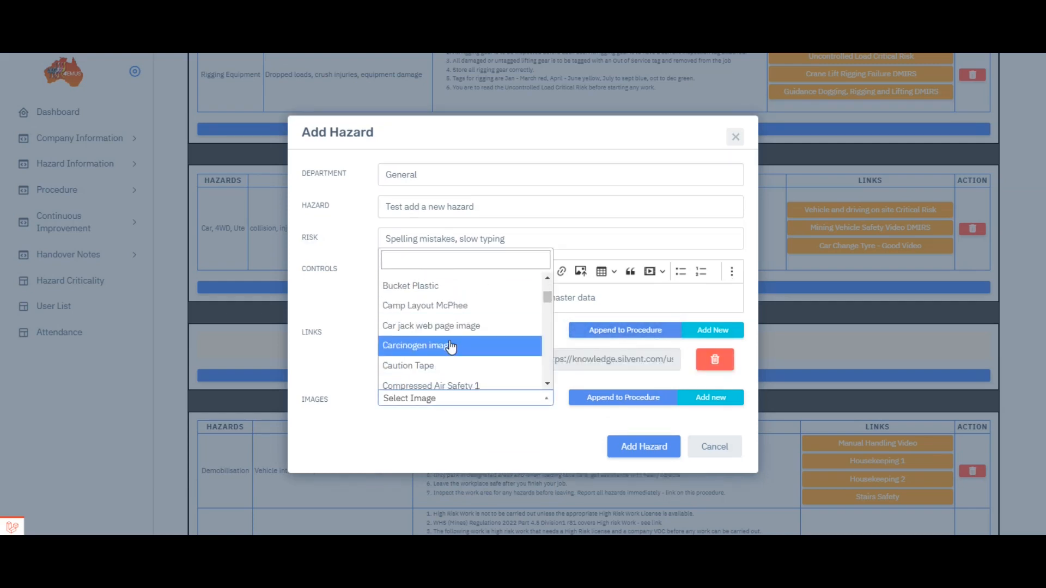
{"action": "left_click", "coordinate": [433, 282]}
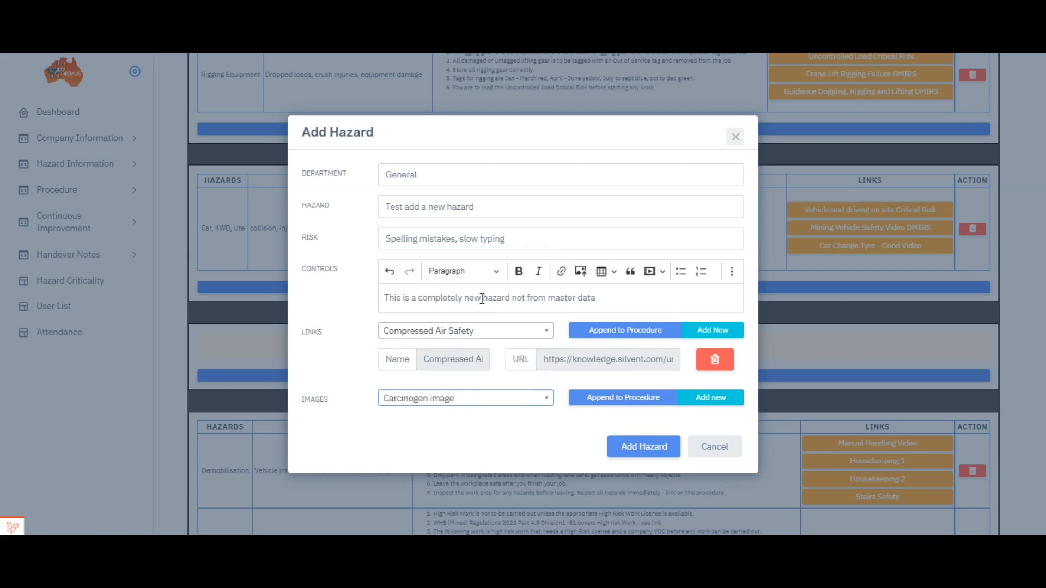
{"action": "left_click", "coordinate": [621, 400]}
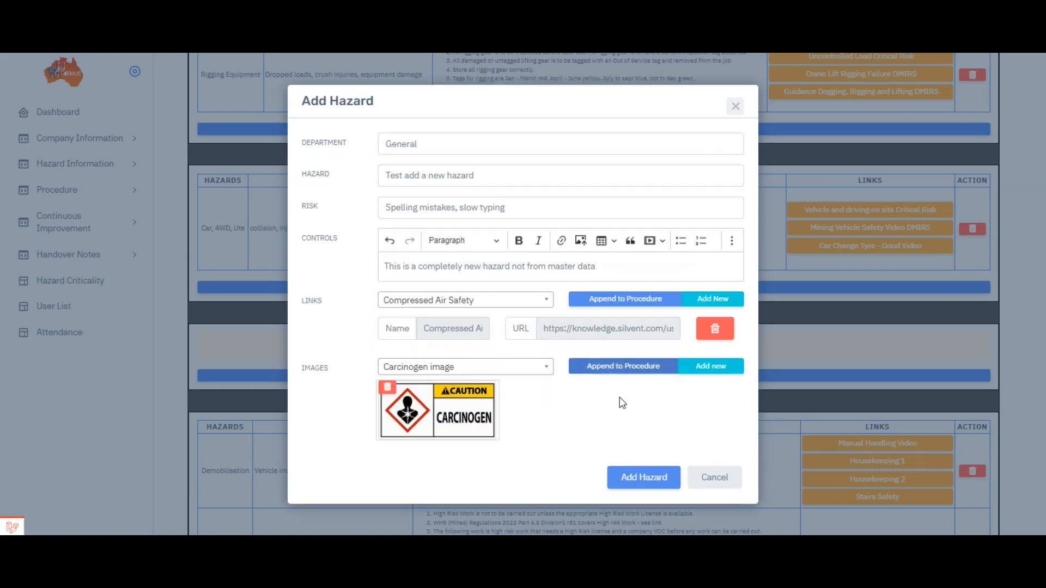
{"action": "double_click", "coordinate": [607, 366]}
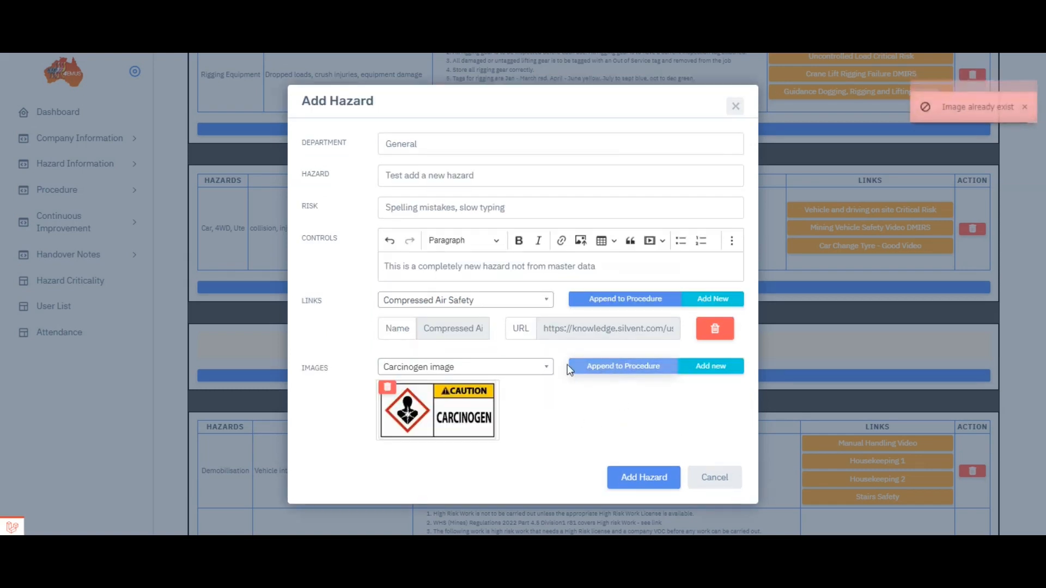
Step: Append the Confined Spaces image to the new hazard and add the hazard to the procedure
{"action": "left_click", "coordinate": [548, 373]}
{"action": "scroll", "coordinate": [470, 403], "scroll_direction": "down", "scroll_amount": 2}
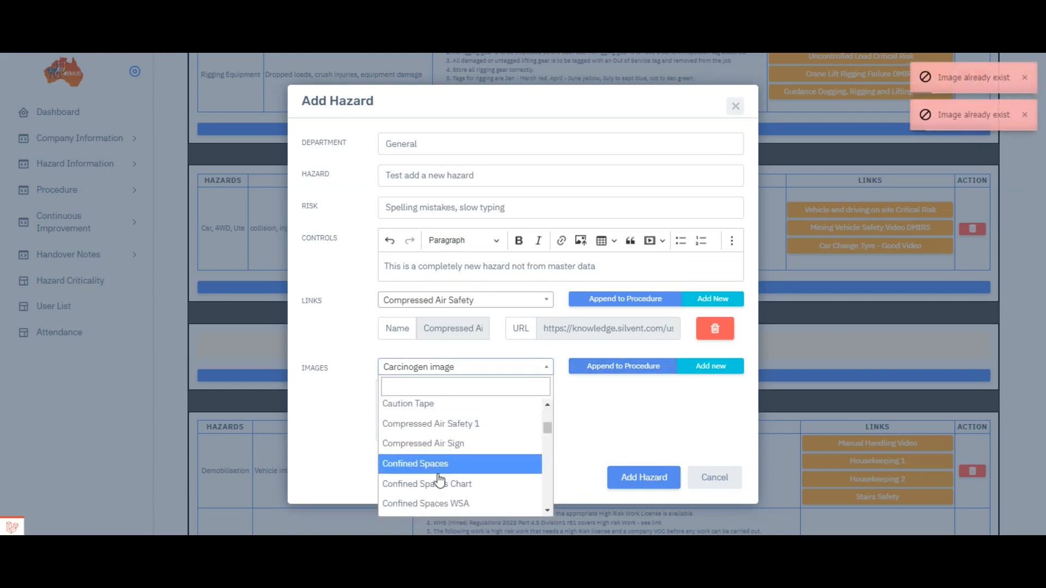
{"action": "left_click", "coordinate": [434, 463]}
{"action": "left_click", "coordinate": [630, 366]}
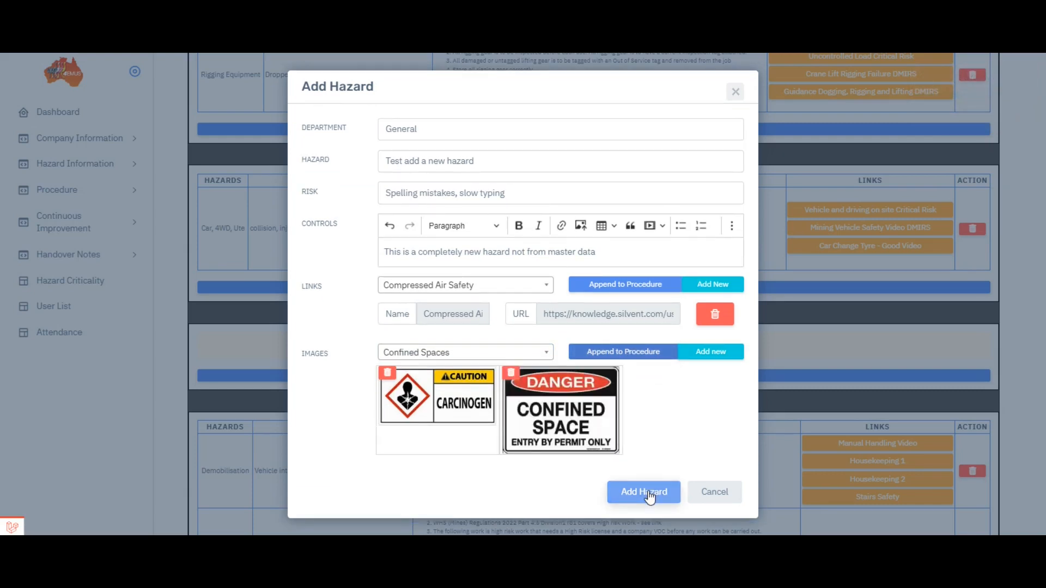
{"action": "left_click", "coordinate": [648, 496]}
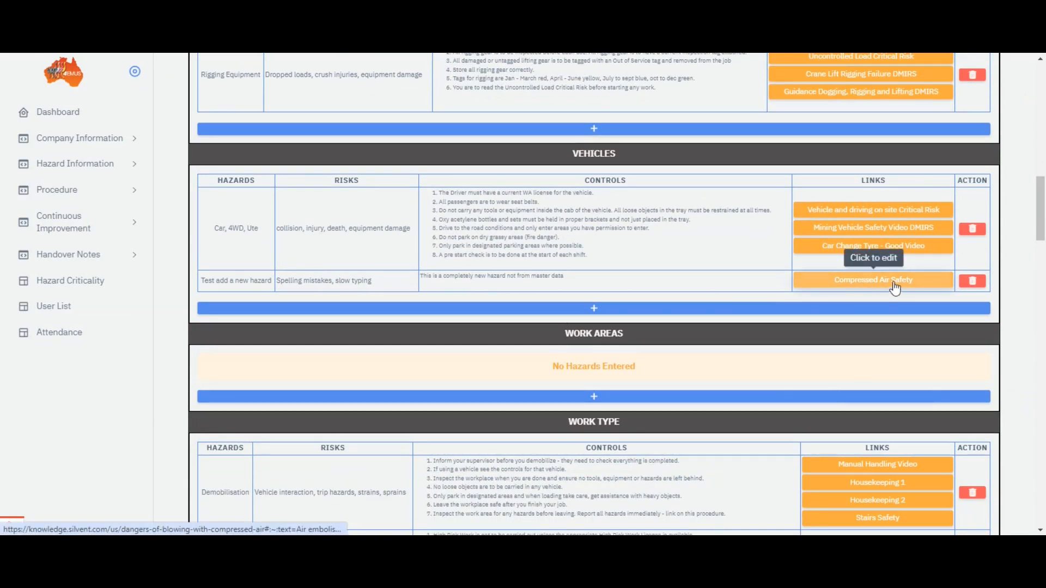
Step: Open the "Test add a new hazard" entry, view its Confined Spaces and Carcinogen images enlarged, and close it without changes
{"action": "left_click", "coordinate": [676, 282]}
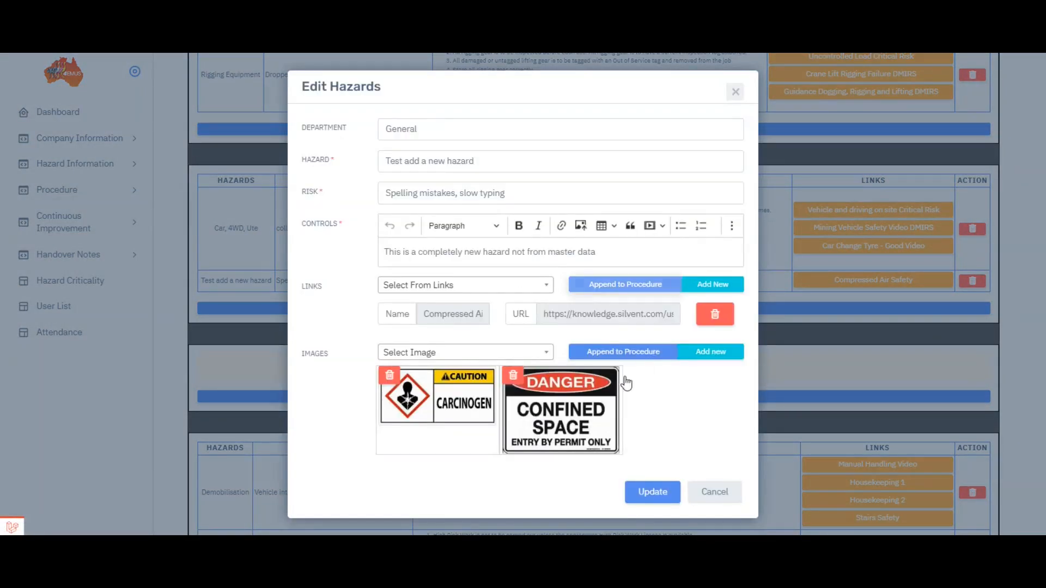
{"action": "left_click", "coordinate": [561, 429]}
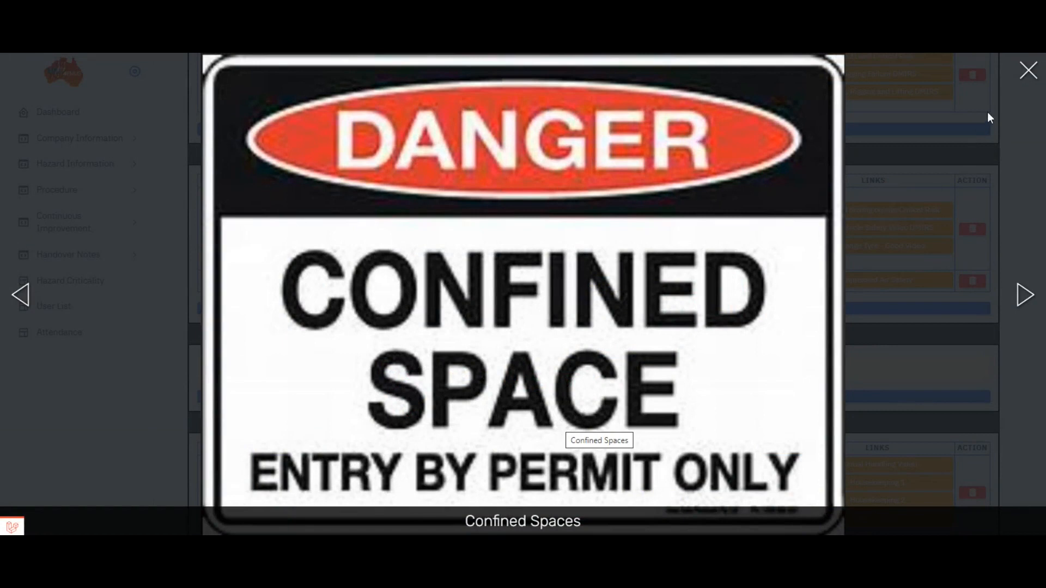
{"action": "left_click", "coordinate": [1029, 72]}
{"action": "left_click", "coordinate": [452, 401]}
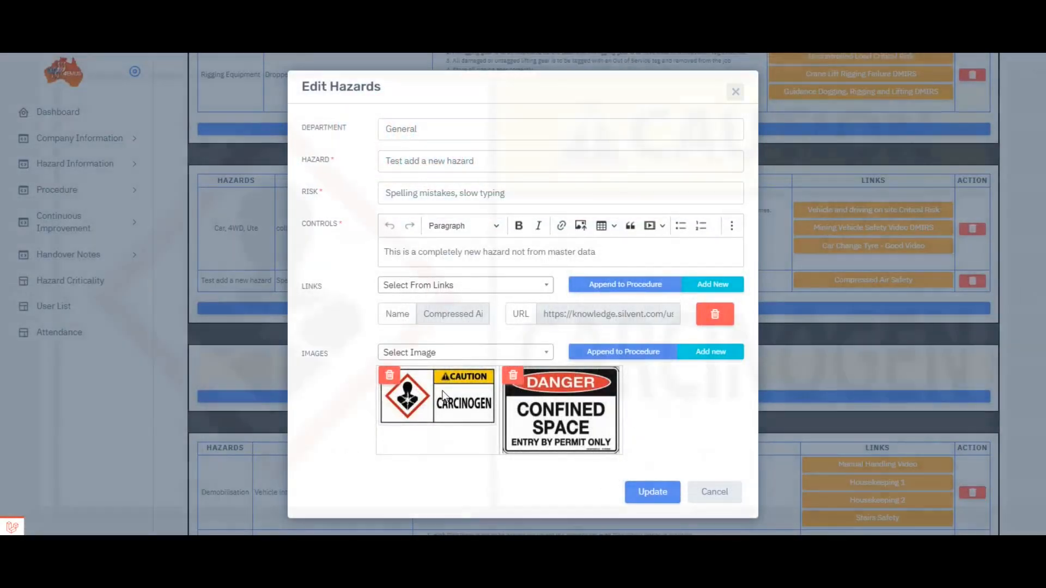
{"action": "left_click", "coordinate": [1028, 71]}
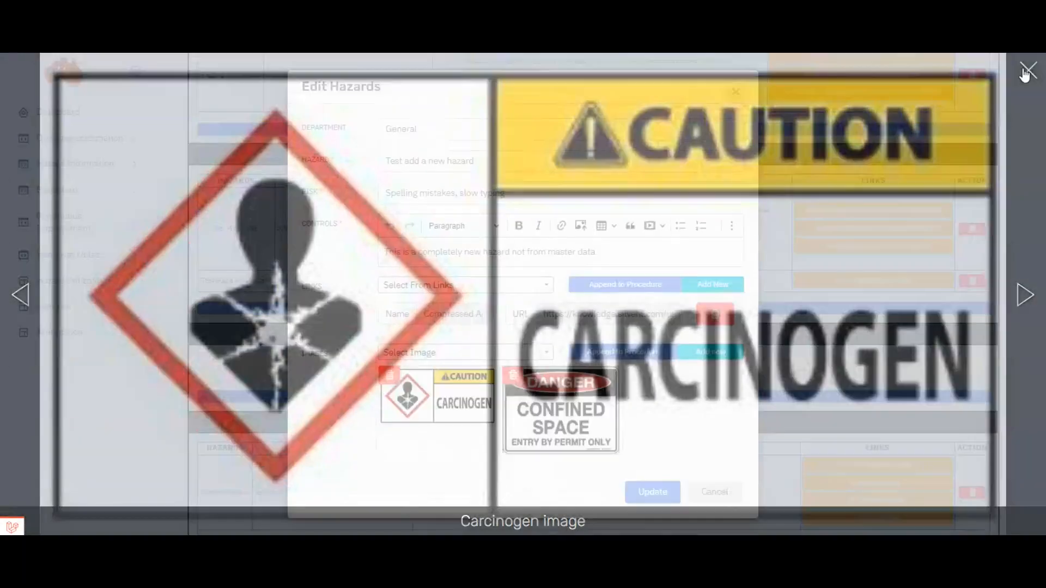
{"action": "left_click", "coordinate": [736, 92]}
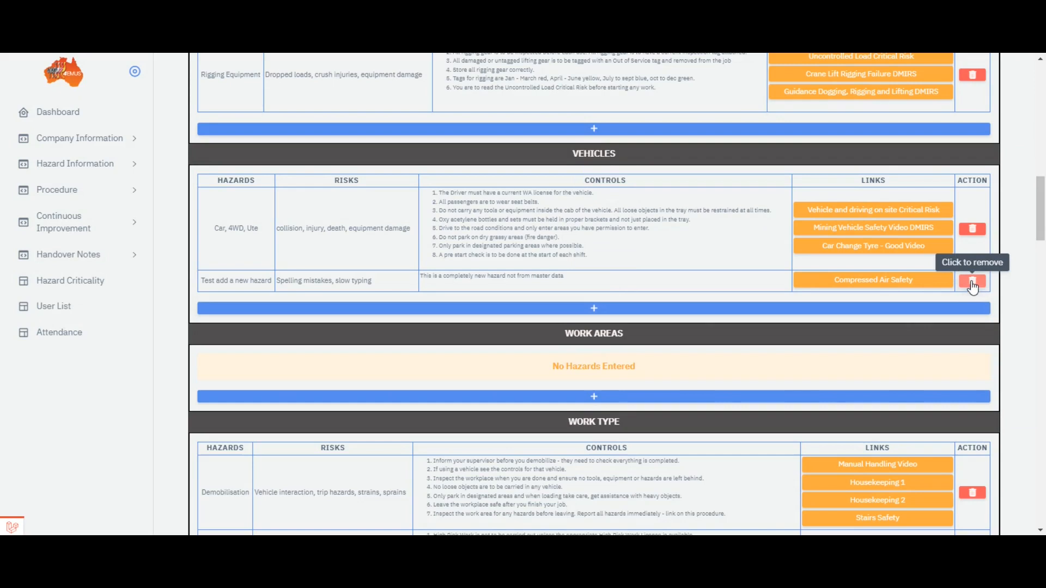
Step: Delete the "Test add a new hazard" entry from the Vehicles section of the procedure
{"action": "left_click", "coordinate": [972, 282]}
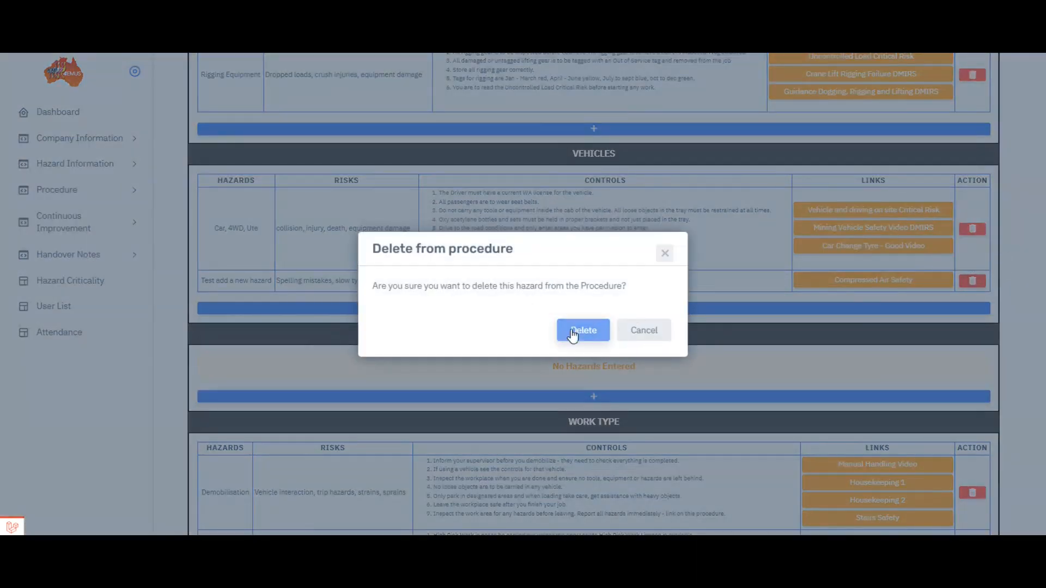
{"action": "left_click", "coordinate": [579, 332]}
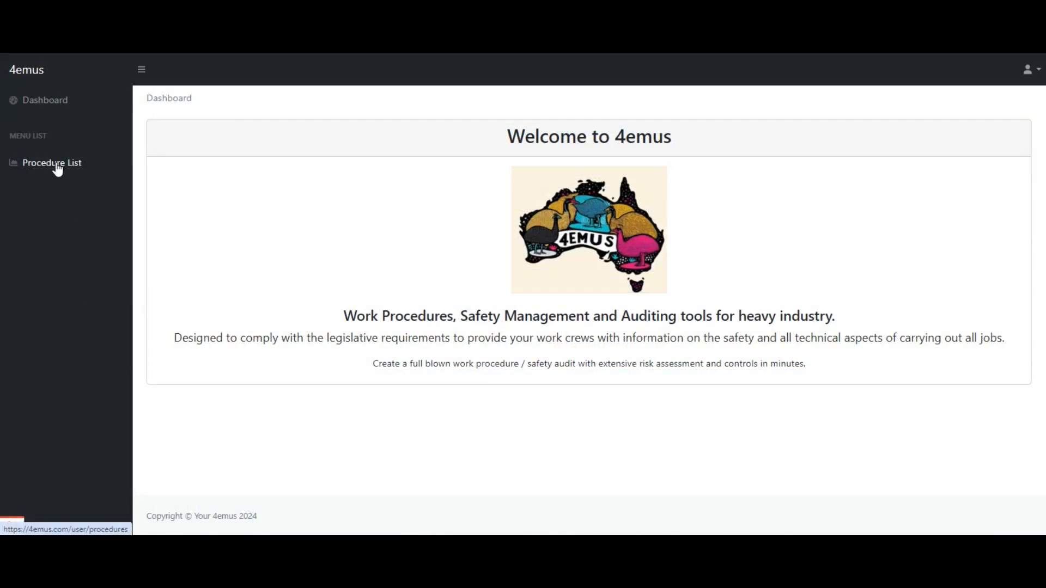
Step: Open the Warman Pump 10/8 rebuild wet end procedure in the user portal and view its handover, improvement, take five and hazard report options
{"action": "left_click", "coordinate": [58, 170]}
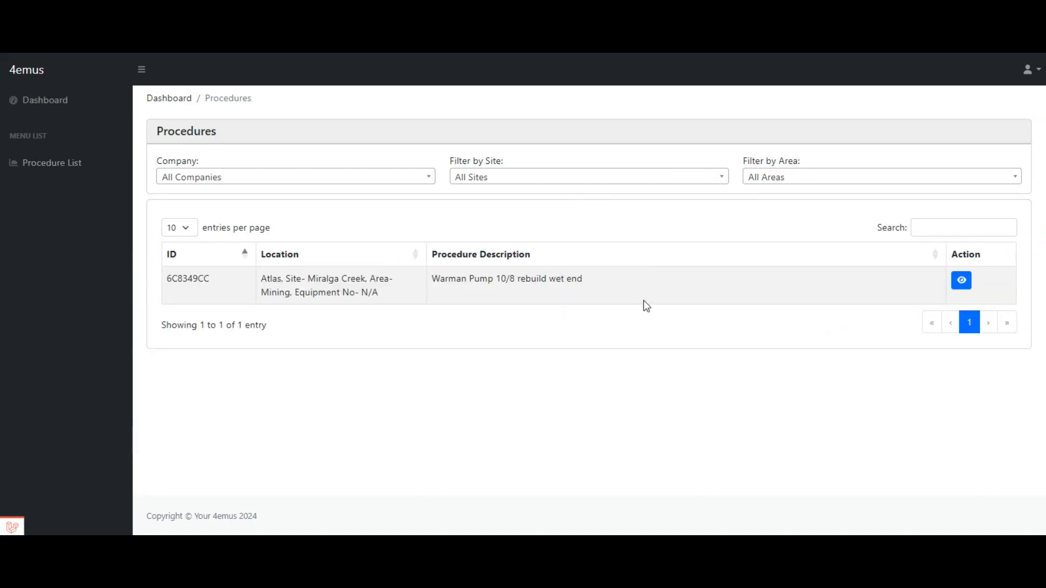
{"action": "left_click", "coordinate": [962, 281]}
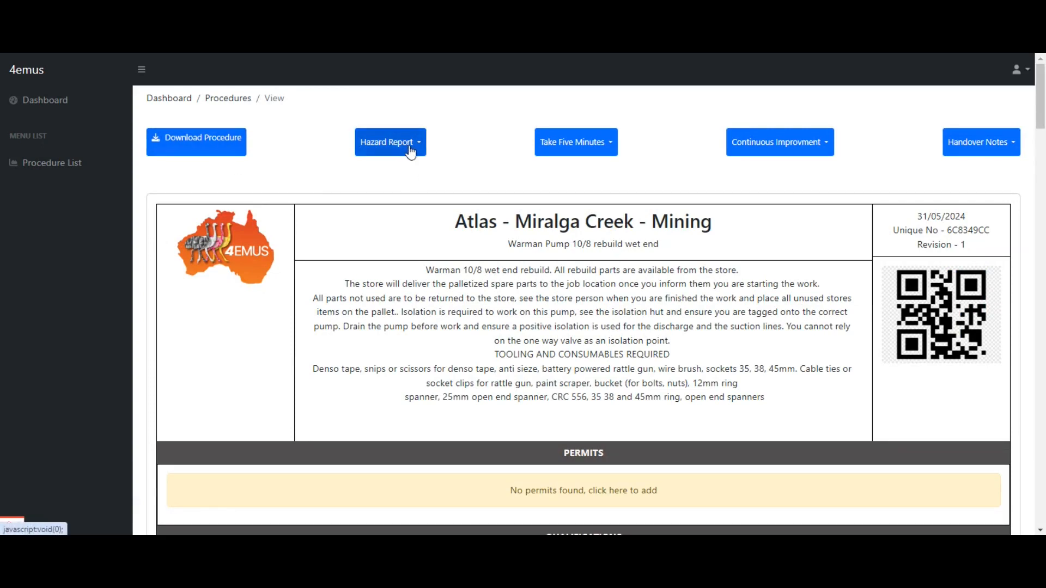
{"action": "left_click", "coordinate": [960, 142]}
{"action": "left_click", "coordinate": [896, 158]}
{"action": "left_click", "coordinate": [797, 158]}
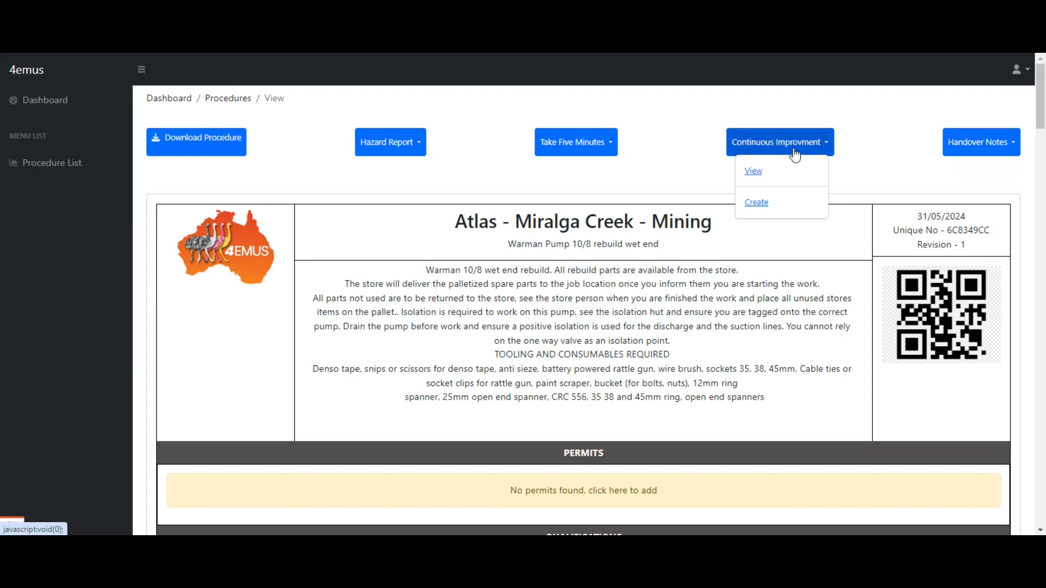
{"action": "left_click", "coordinate": [679, 165]}
{"action": "left_click", "coordinate": [576, 156]}
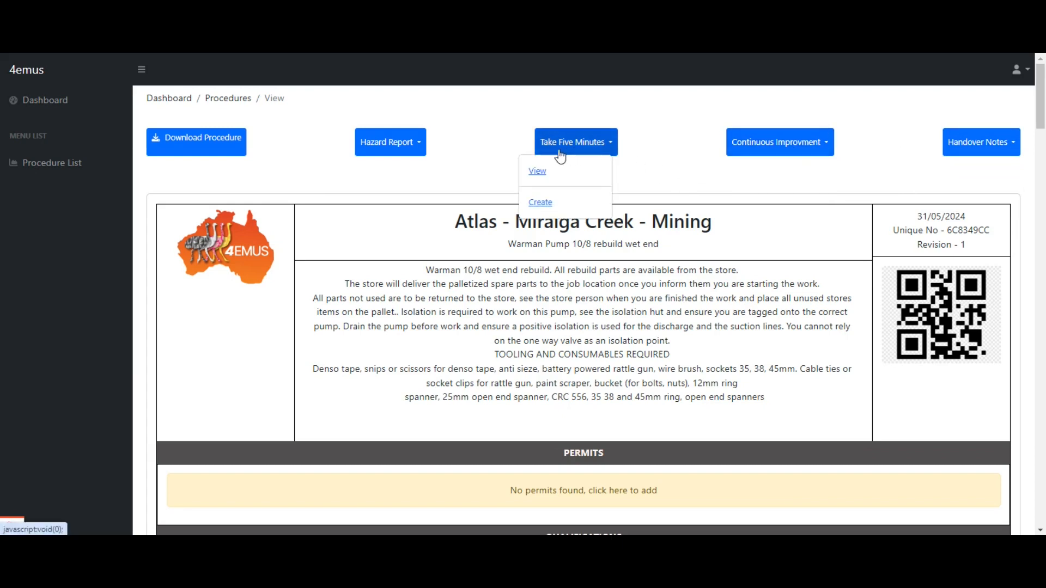
{"action": "left_click", "coordinate": [455, 173]}
{"action": "left_click", "coordinate": [398, 154]}
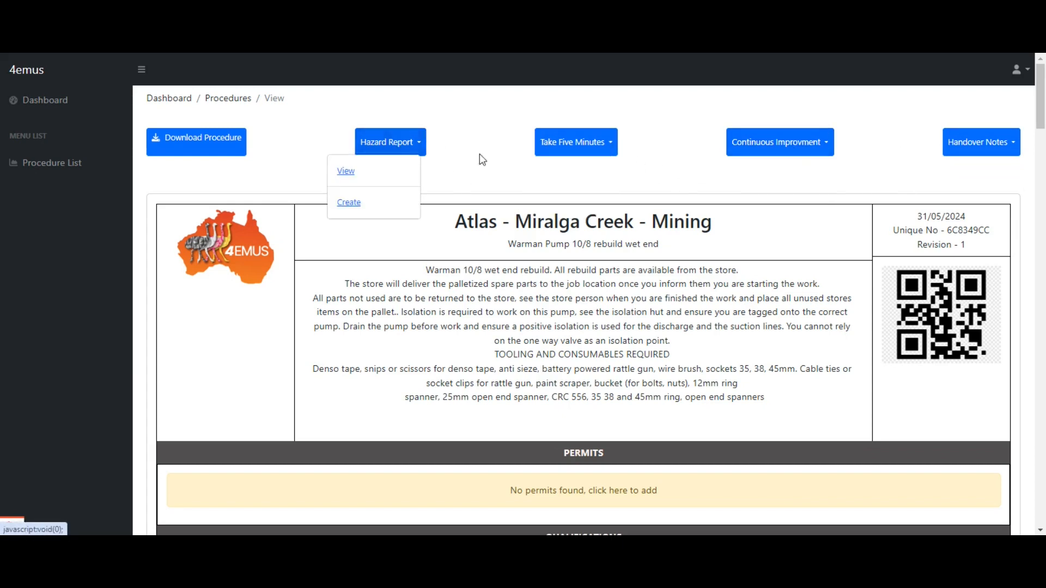
{"action": "left_click", "coordinate": [446, 160]}
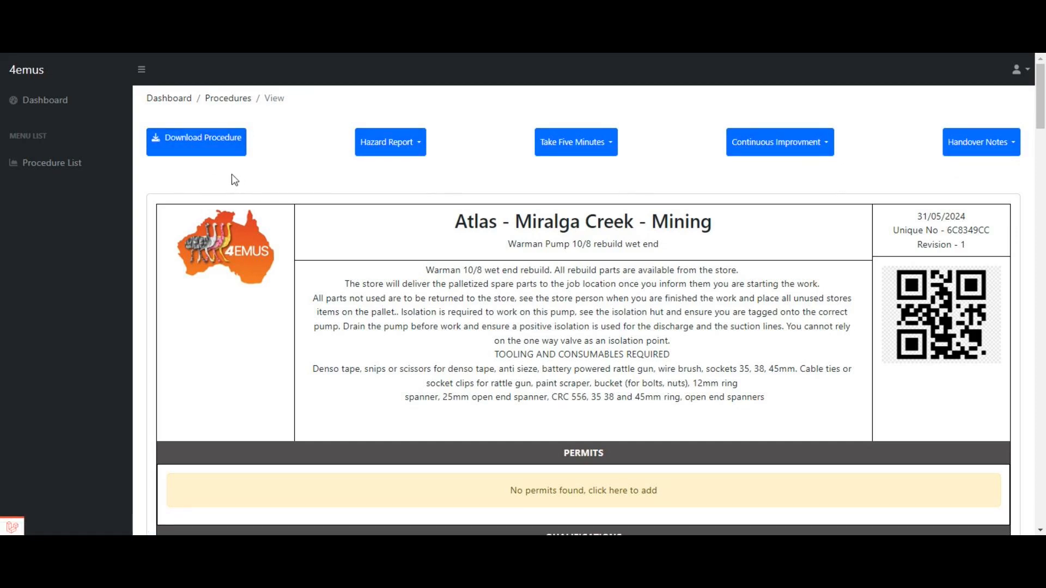
Step: Generate the downloadable PDF of the procedure, look through its hazard tables, and close it
{"action": "left_click", "coordinate": [206, 140]}
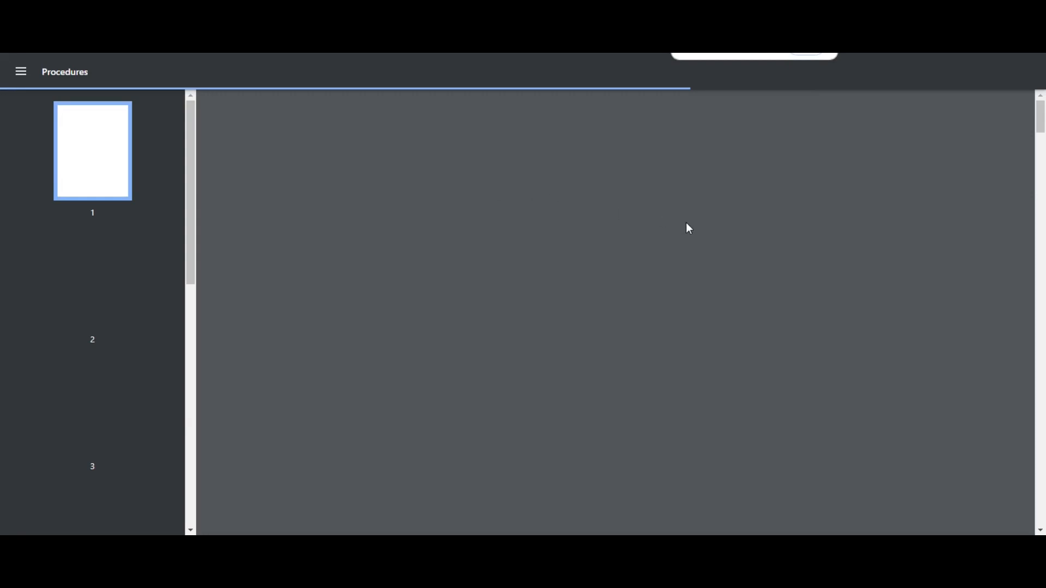
{"action": "scroll", "coordinate": [683, 233], "scroll_direction": "down", "scroll_amount": 8}
{"action": "scroll", "coordinate": [686, 238], "scroll_direction": "down", "scroll_amount": 17}
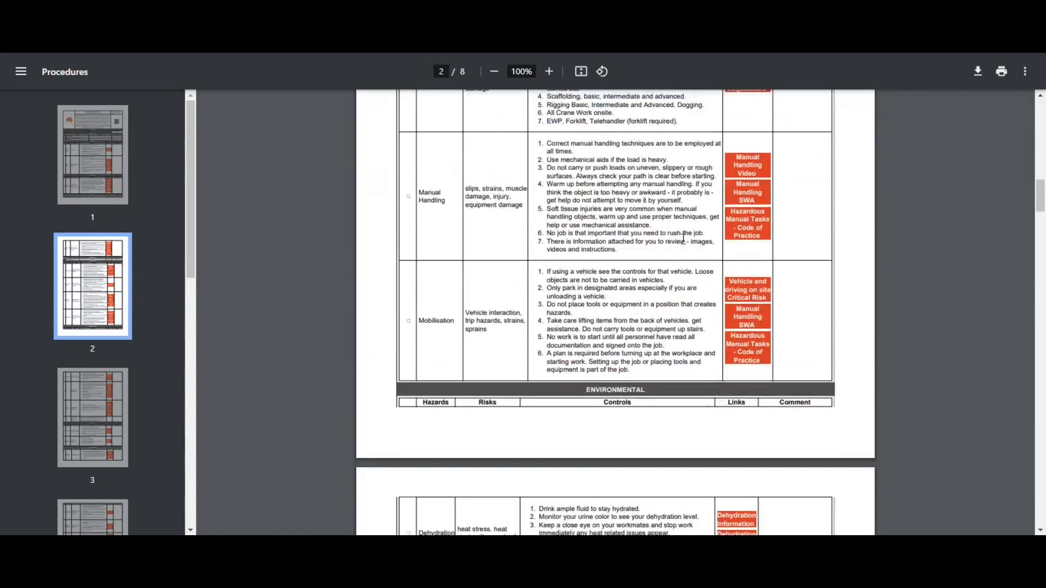
{"action": "scroll", "coordinate": [684, 245], "scroll_direction": "down", "scroll_amount": 4}
{"action": "scroll", "coordinate": [683, 243], "scroll_direction": "up", "scroll_amount": 12}
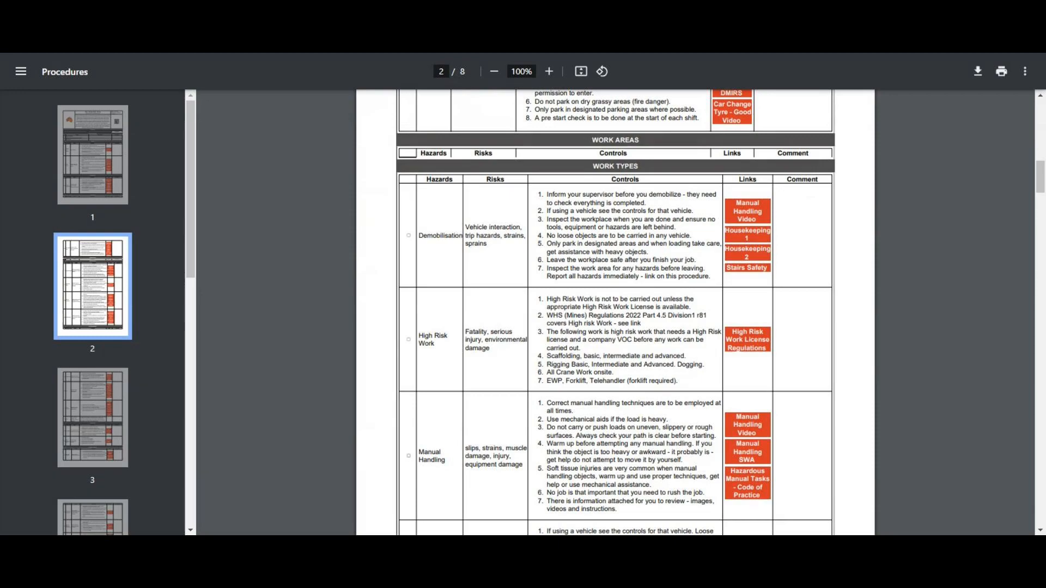
{"action": "key", "text": "ctrl+w"}
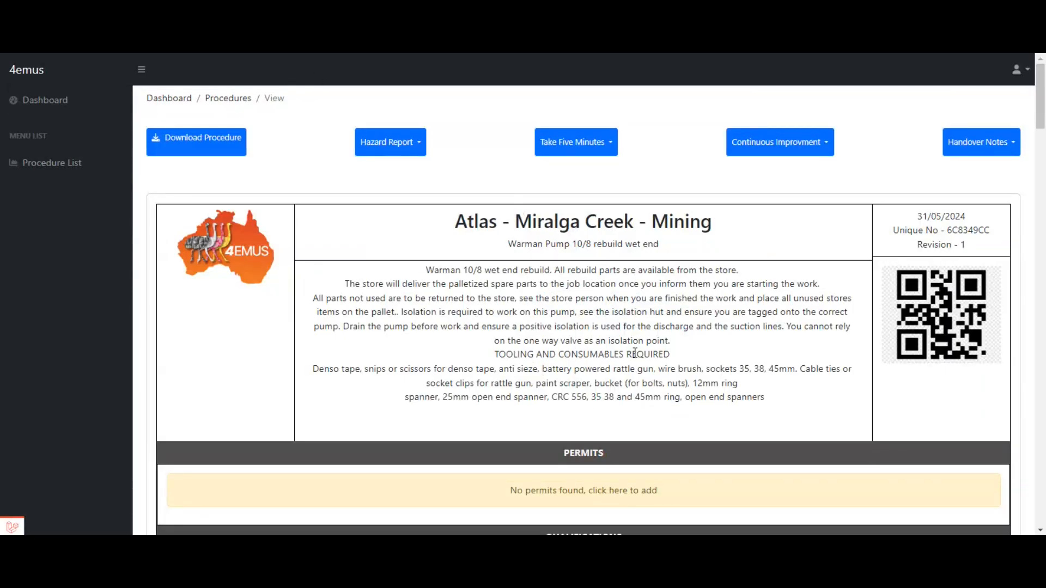
Step: View the details of the Gloves Cut 5 Rated hazard in the Tools section and close them
{"action": "scroll", "coordinate": [687, 355], "scroll_direction": "down", "scroll_amount": 7}
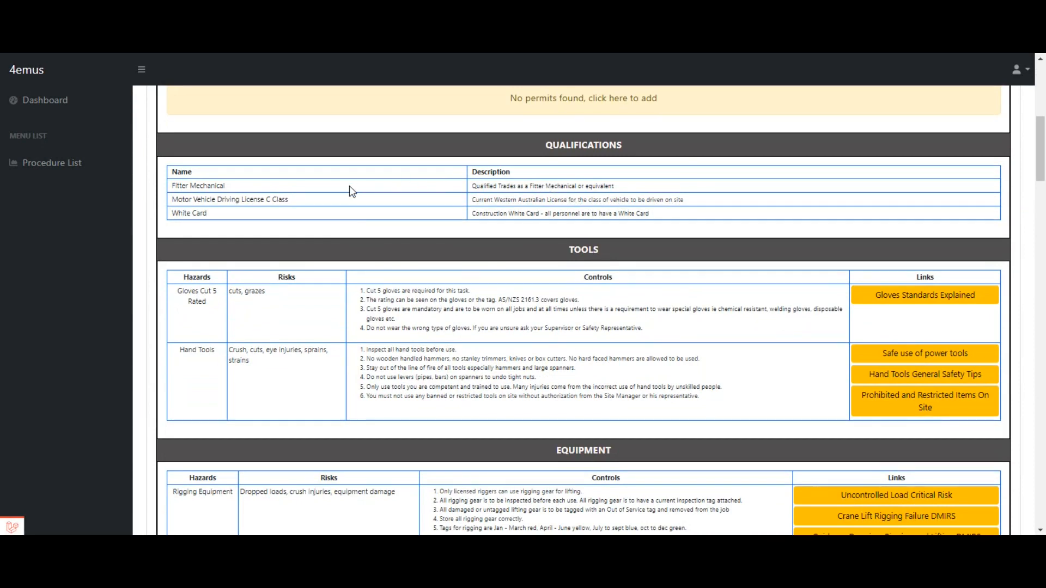
{"action": "left_click", "coordinate": [418, 315]}
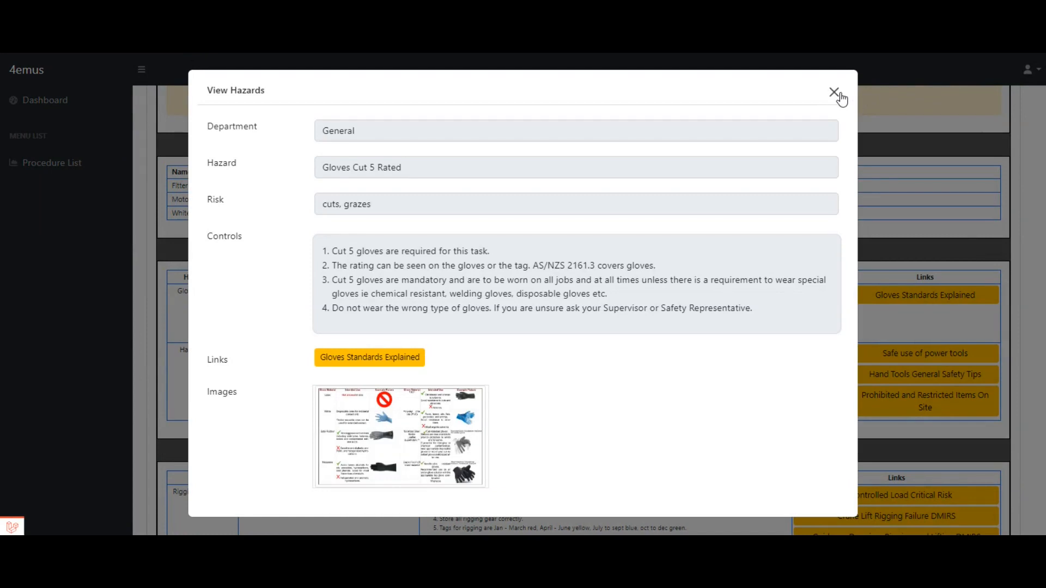
{"action": "left_click", "coordinate": [834, 93]}
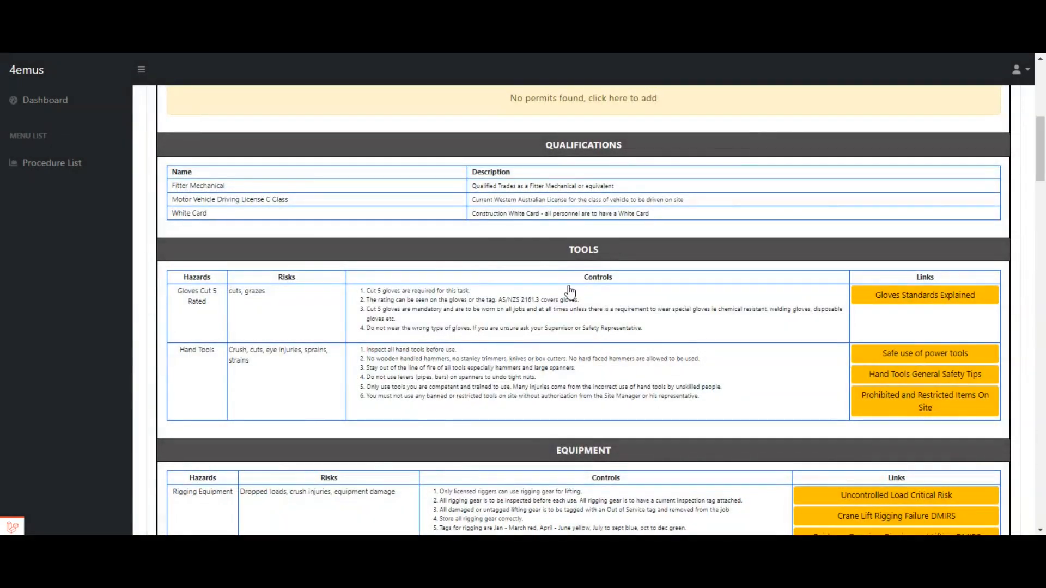
Step: Open the Car Change Tyre - Good Video link of the Car, 4WD, Ute hazard, pause the video, and return to the procedure
{"action": "scroll", "coordinate": [556, 274], "scroll_direction": "down", "scroll_amount": 2}
{"action": "scroll", "coordinate": [556, 274], "scroll_direction": "down", "scroll_amount": 1}
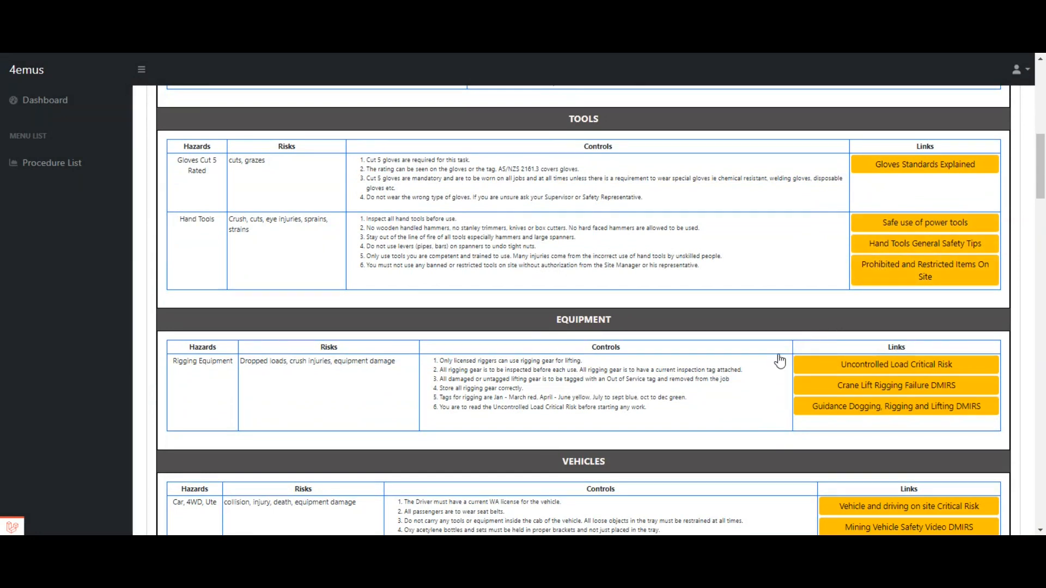
{"action": "scroll", "coordinate": [778, 360], "scroll_direction": "down", "scroll_amount": 4}
{"action": "scroll", "coordinate": [779, 361], "scroll_direction": "down", "scroll_amount": 3}
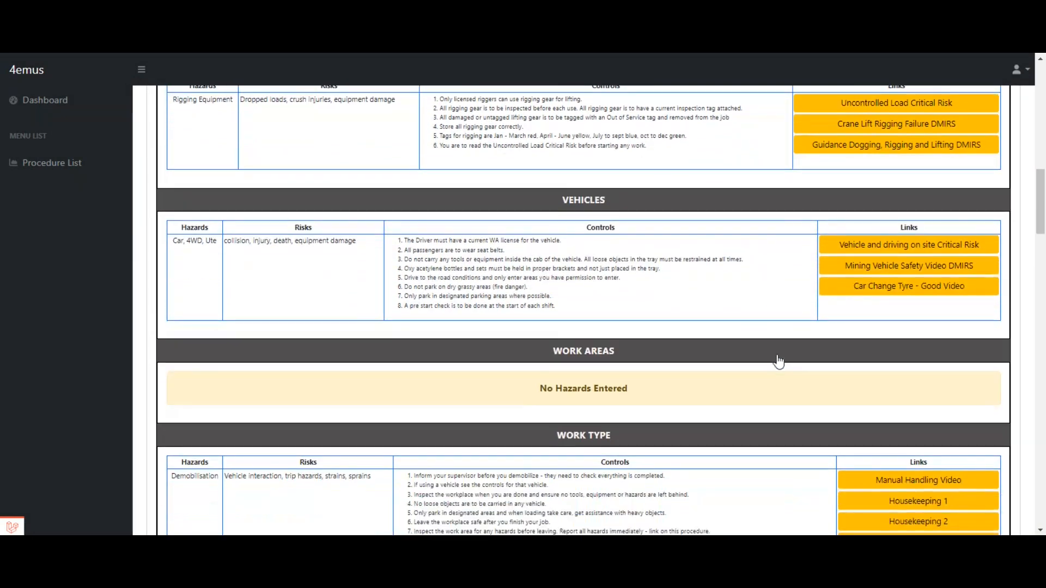
{"action": "scroll", "coordinate": [771, 271], "scroll_direction": "down", "scroll_amount": 1}
{"action": "scroll", "coordinate": [772, 264], "scroll_direction": "up", "scroll_amount": 3}
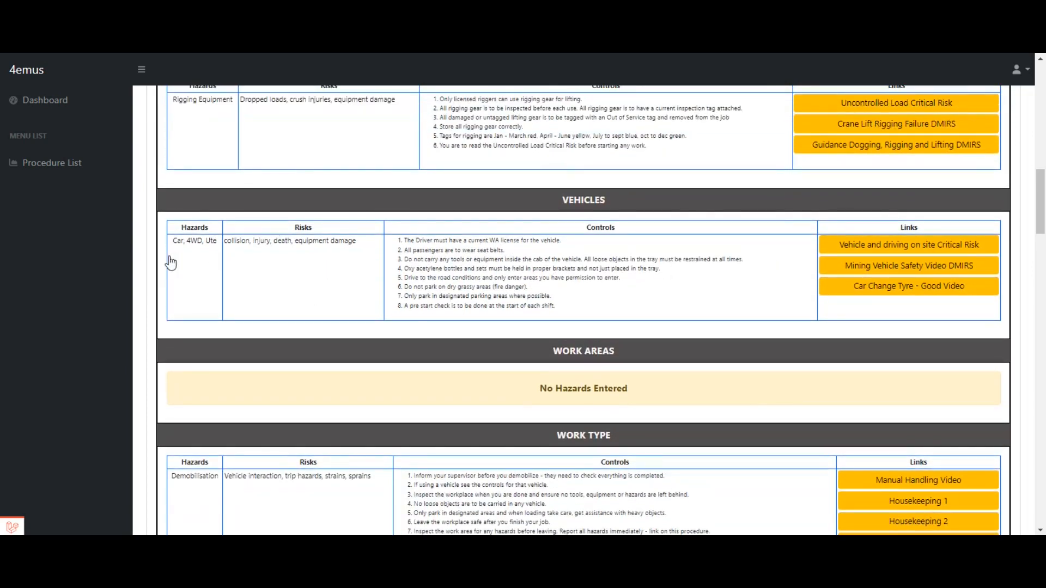
{"action": "left_click", "coordinate": [933, 286]}
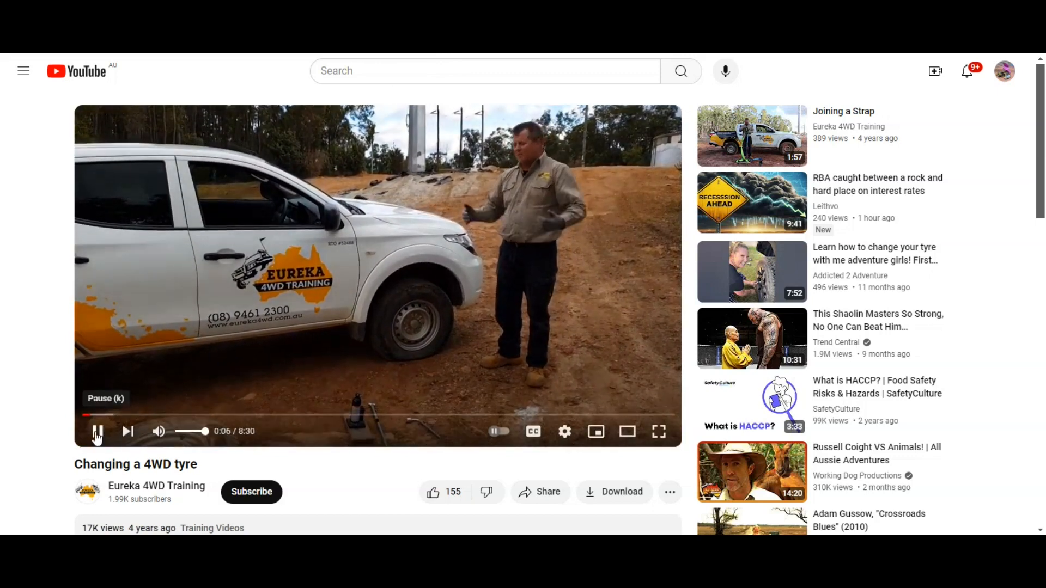
{"action": "left_click", "coordinate": [95, 432]}
{"action": "key", "text": "ctrl+w"}
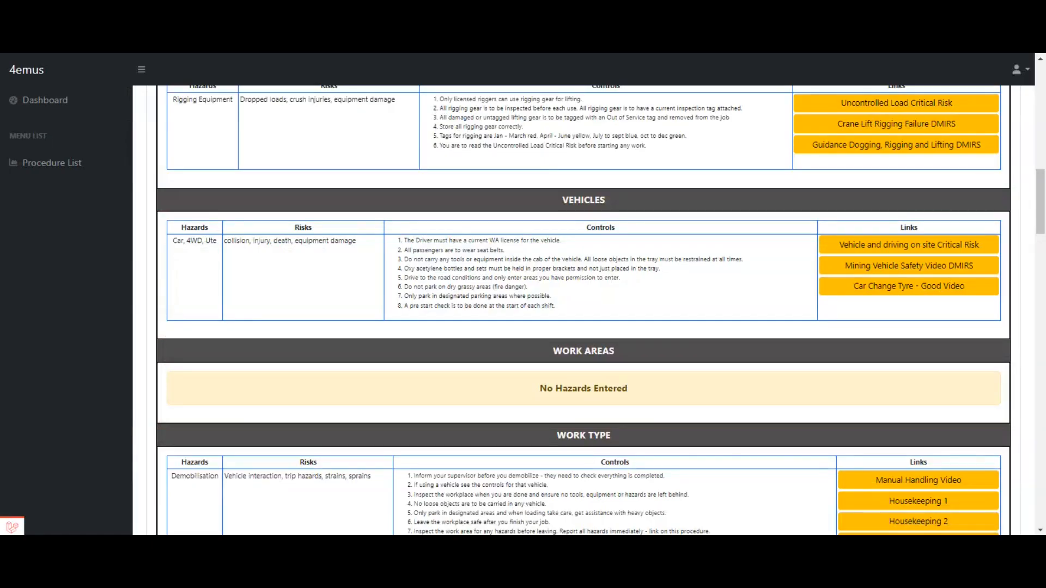
Step: View the Mobilisation hazard's controls, links and images in the Work Type section and close the details
{"action": "scroll", "coordinate": [721, 209], "scroll_direction": "down", "scroll_amount": 6}
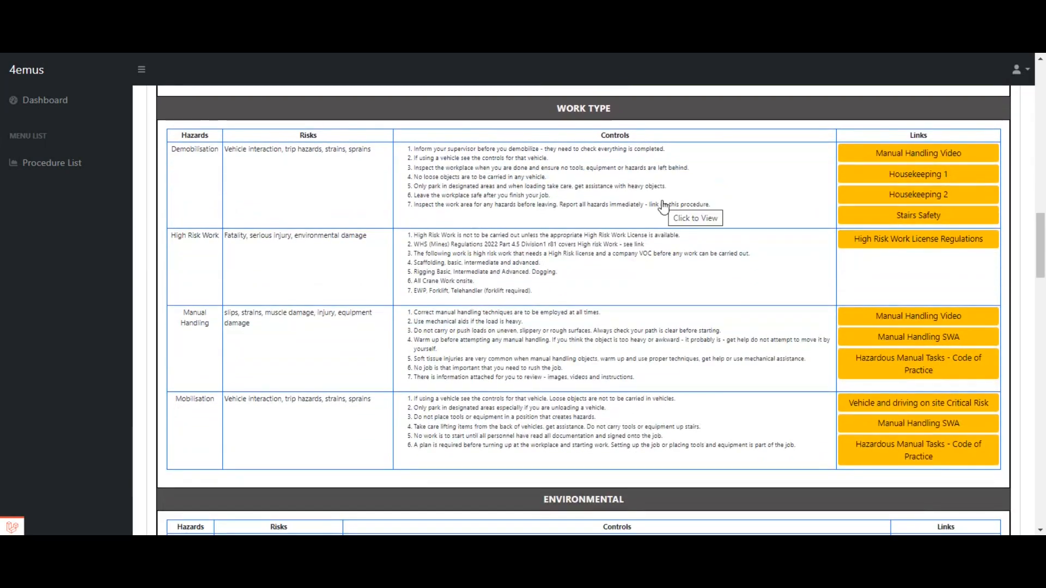
{"action": "scroll", "coordinate": [663, 206], "scroll_direction": "down", "scroll_amount": 2}
{"action": "scroll", "coordinate": [664, 206], "scroll_direction": "down", "scroll_amount": 1}
{"action": "left_click", "coordinate": [515, 228]}
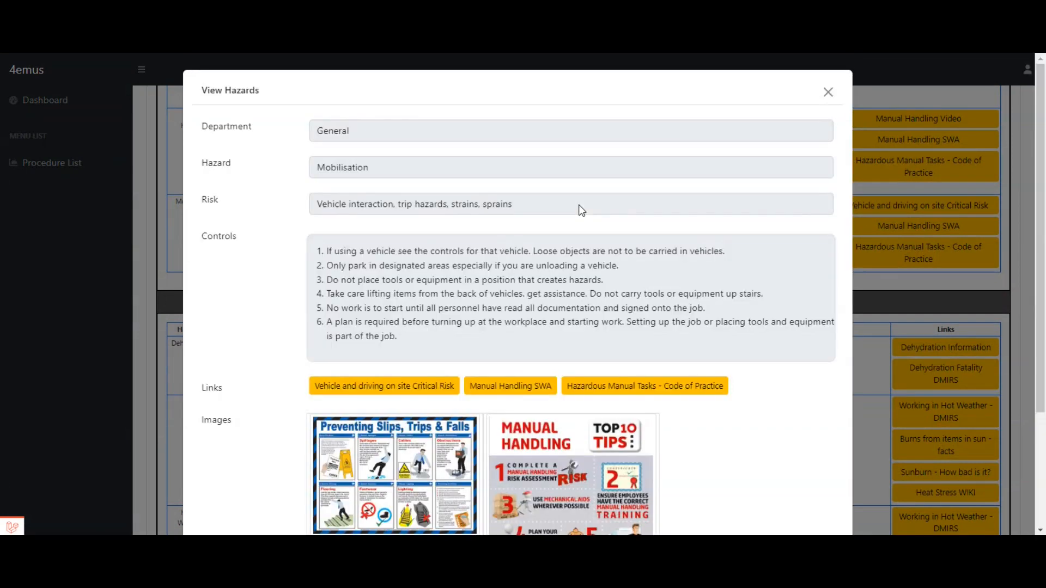
{"action": "scroll", "coordinate": [602, 203], "scroll_direction": "down", "scroll_amount": 3}
{"action": "scroll", "coordinate": [603, 203], "scroll_direction": "up", "scroll_amount": 1}
{"action": "scroll", "coordinate": [603, 203], "scroll_direction": "up", "scroll_amount": 2}
{"action": "scroll", "coordinate": [626, 292], "scroll_direction": "down", "scroll_amount": 2}
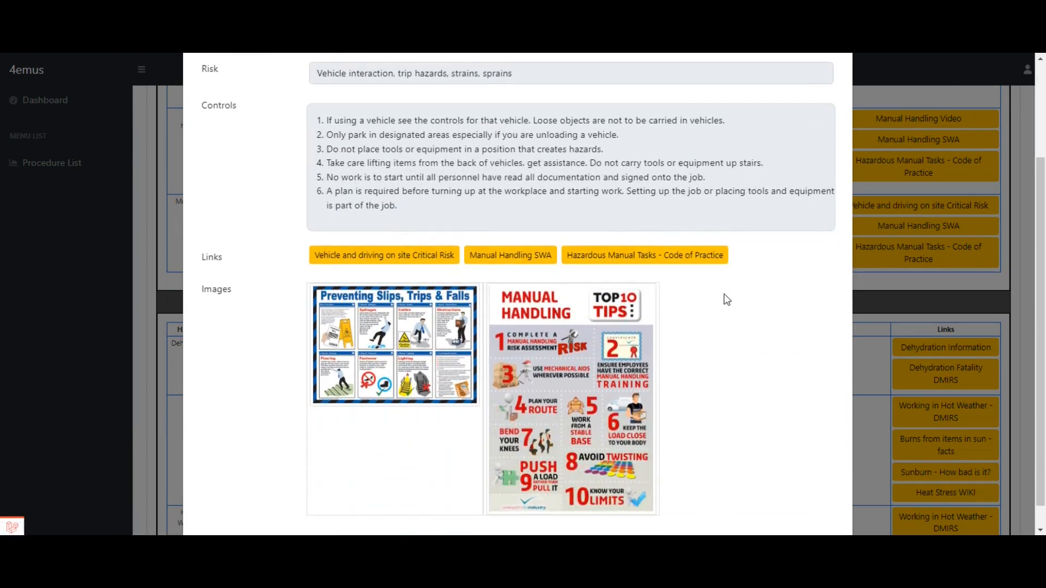
{"action": "scroll", "coordinate": [809, 201], "scroll_direction": "up", "scroll_amount": 3}
{"action": "left_click", "coordinate": [830, 90]}
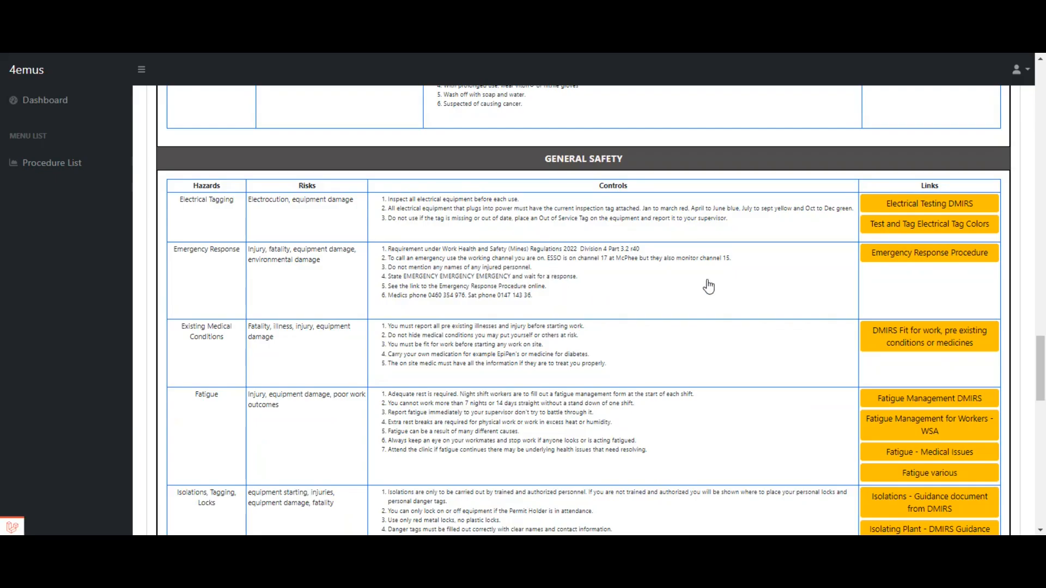
Step: Open the Emergency Response Procedure link in the General Safety section and read through the response process
{"action": "left_click", "coordinate": [908, 257]}
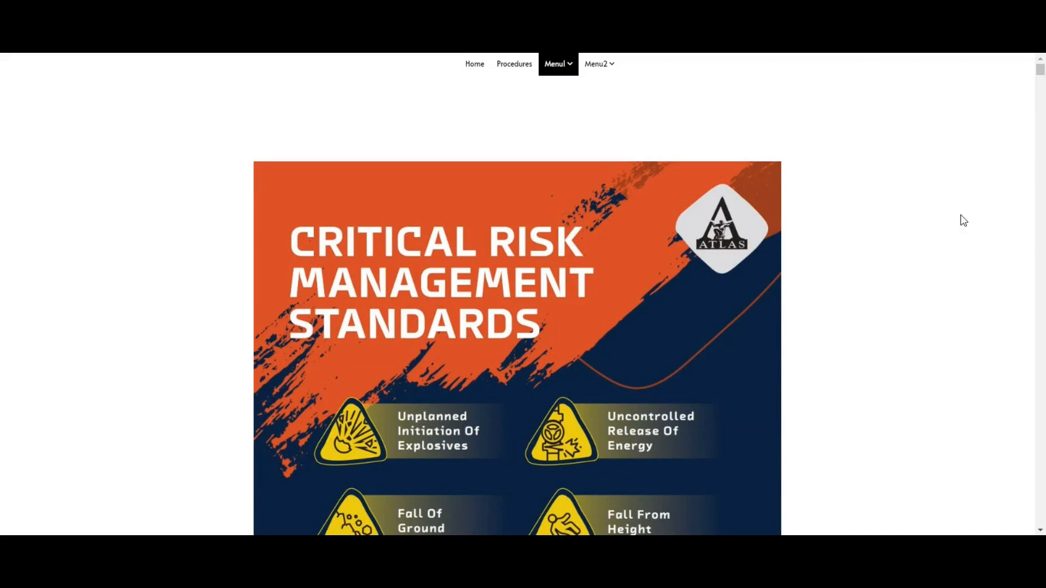
{"action": "scroll", "coordinate": [960, 215], "scroll_direction": "down", "scroll_amount": 20}
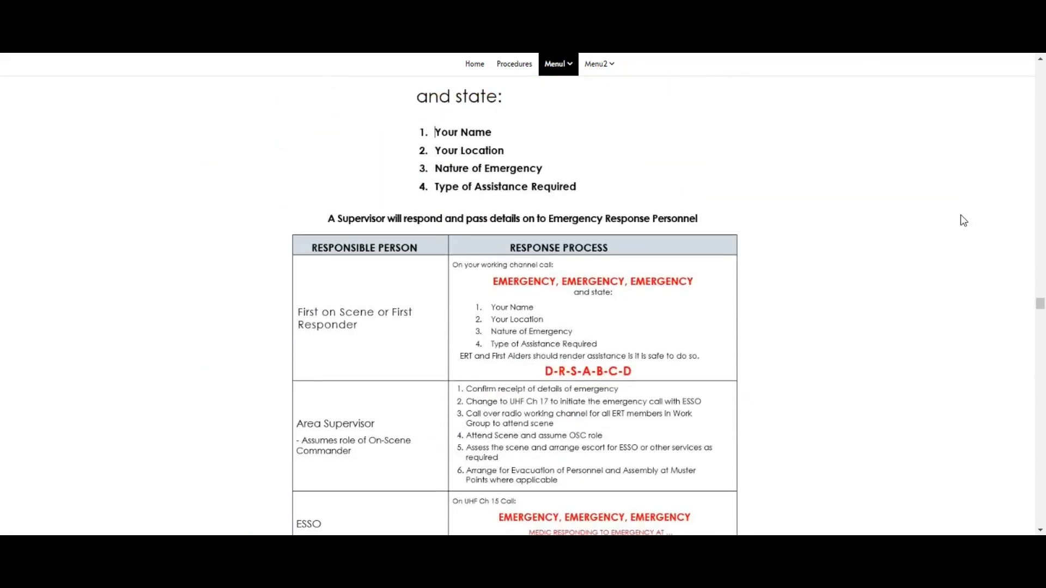
{"action": "scroll", "coordinate": [830, 271], "scroll_direction": "down", "scroll_amount": 5}
{"action": "scroll", "coordinate": [832, 270], "scroll_direction": "down", "scroll_amount": 6}
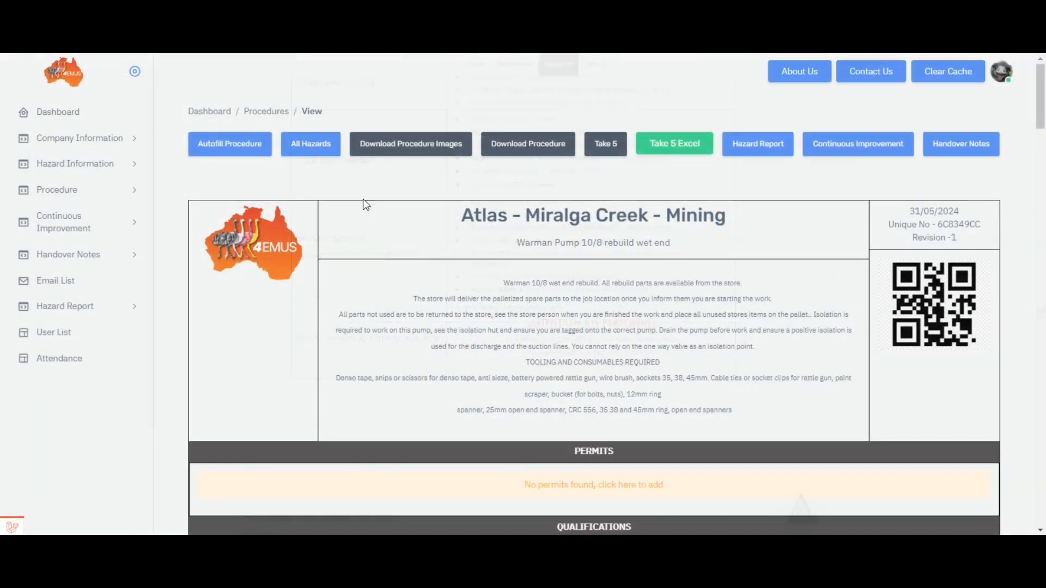
Step: Open the list of all hazards for the procedure and look through the Qualifications and Chemicals options
{"action": "left_click", "coordinate": [308, 148]}
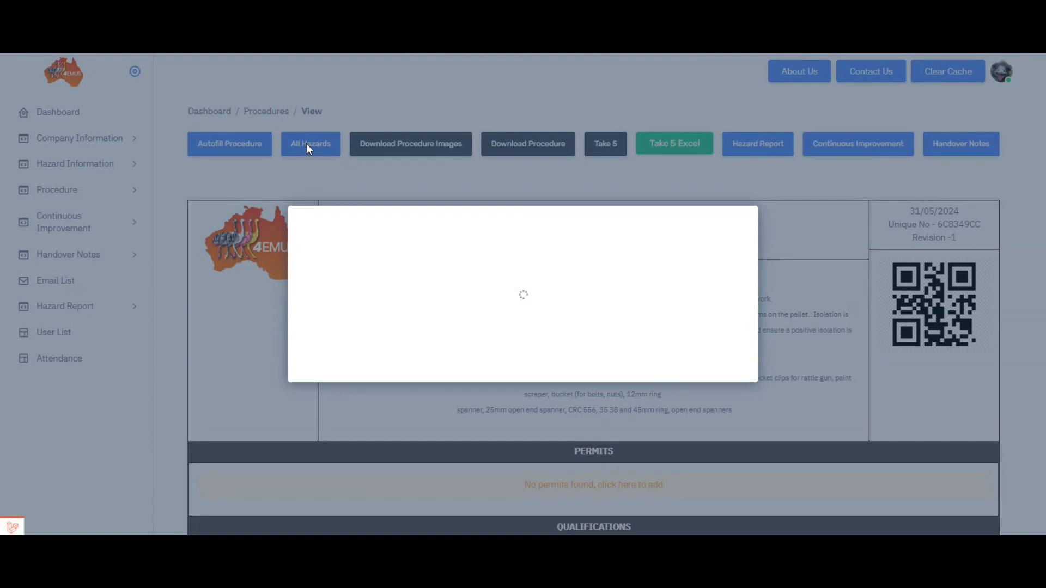
{"action": "scroll", "coordinate": [450, 234], "scroll_direction": "down", "scroll_amount": 3}
{"action": "scroll", "coordinate": [449, 234], "scroll_direction": "down", "scroll_amount": 12}
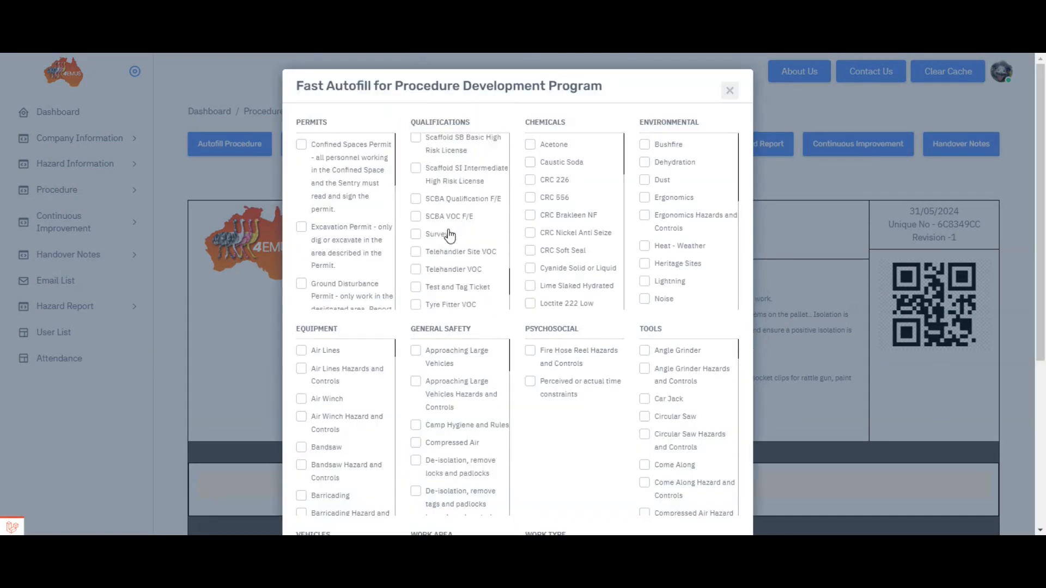
{"action": "scroll", "coordinate": [450, 235], "scroll_direction": "up", "scroll_amount": 15}
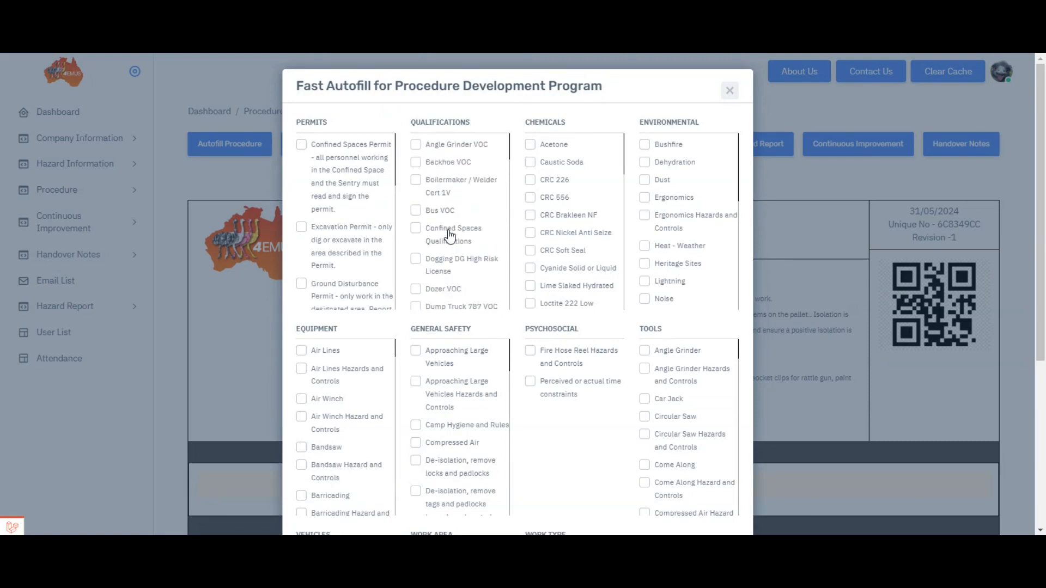
{"action": "scroll", "coordinate": [556, 238], "scroll_direction": "down", "scroll_amount": 8}
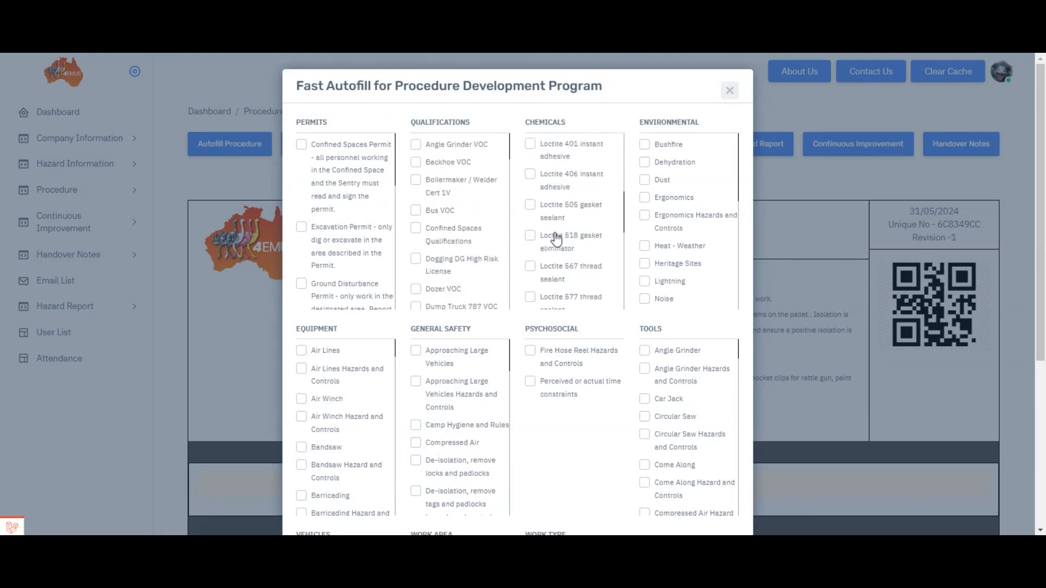
{"action": "scroll", "coordinate": [556, 238], "scroll_direction": "up", "scroll_amount": 8}
{"action": "scroll", "coordinate": [556, 239], "scroll_direction": "down", "scroll_amount": 6}
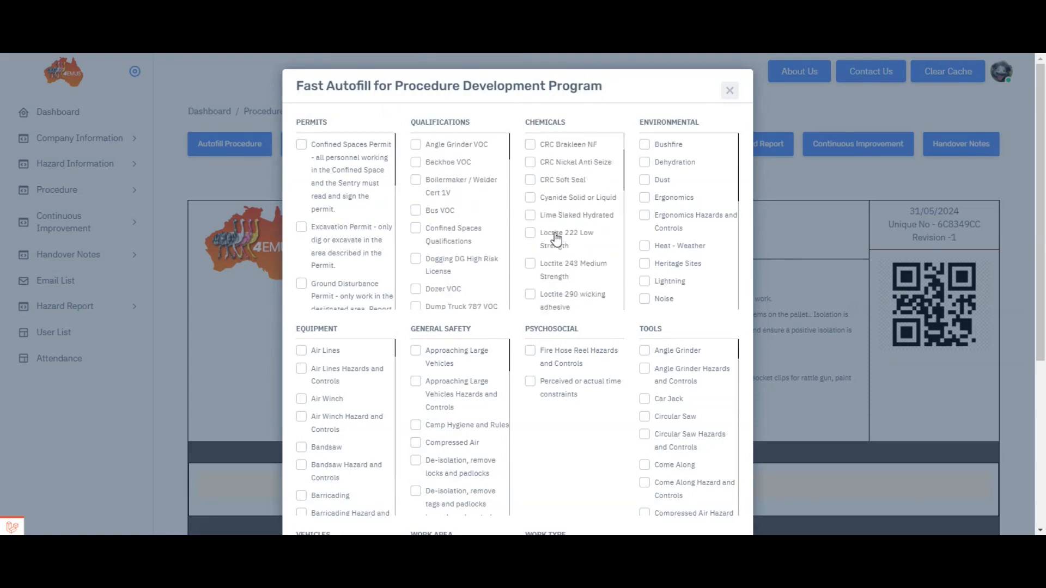
{"action": "scroll", "coordinate": [555, 238], "scroll_direction": "up", "scroll_amount": 4}
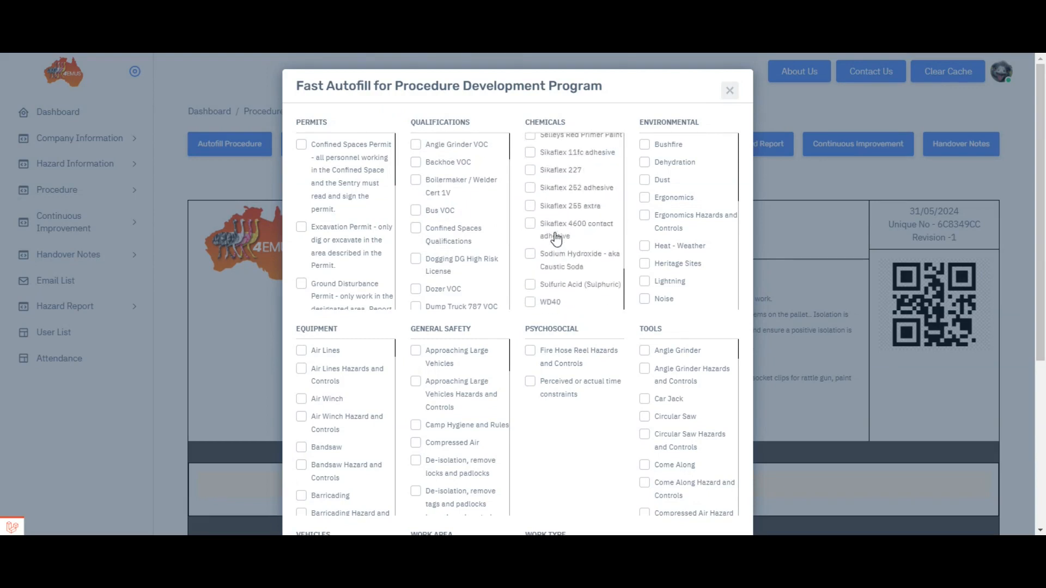
{"action": "scroll", "coordinate": [556, 238], "scroll_direction": "up", "scroll_amount": 4}
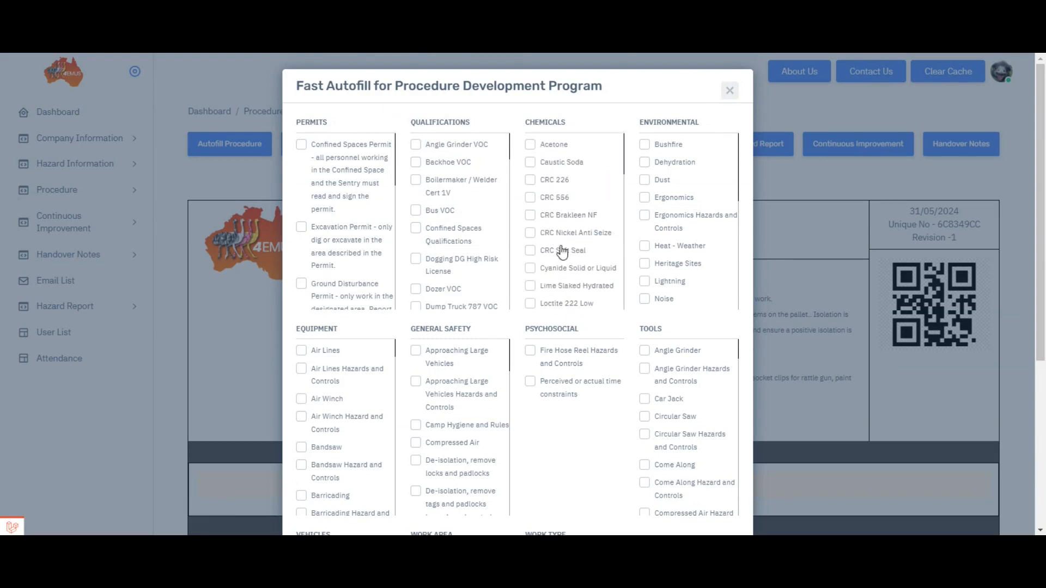
{"action": "scroll", "coordinate": [509, 290], "scroll_direction": "down", "scroll_amount": 5}
{"action": "scroll", "coordinate": [542, 389], "scroll_direction": "down", "scroll_amount": 1}
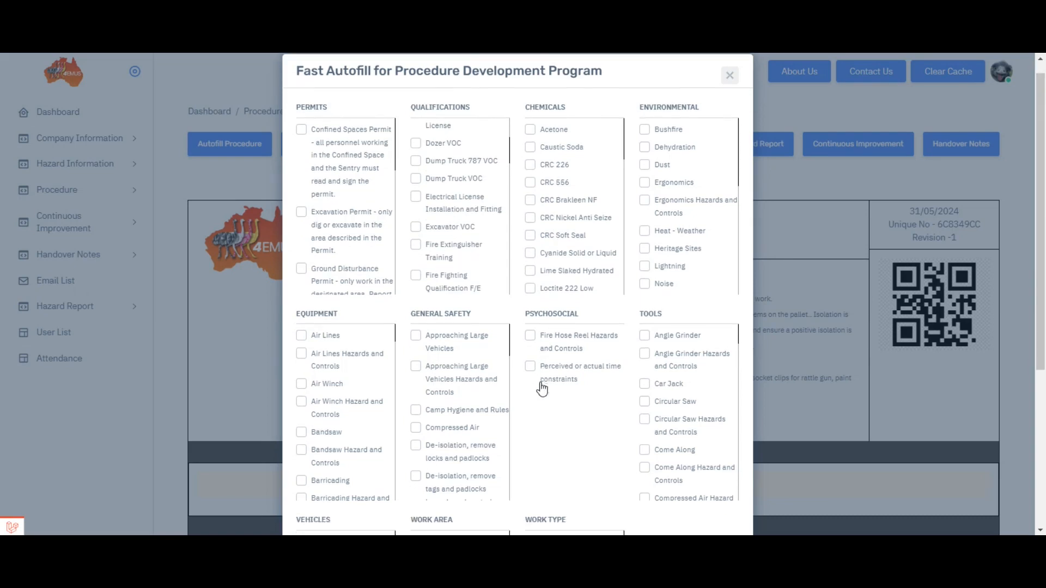
Step: Look through the remaining hazard categories in the autofill list, including the Tools options
{"action": "scroll", "coordinate": [542, 388], "scroll_direction": "down", "scroll_amount": 2}
{"action": "scroll", "coordinate": [425, 271], "scroll_direction": "down", "scroll_amount": 3}
{"action": "scroll", "coordinate": [424, 269], "scroll_direction": "up", "scroll_amount": 3}
{"action": "scroll", "coordinate": [343, 273], "scroll_direction": "down", "scroll_amount": 3}
{"action": "scroll", "coordinate": [343, 272], "scroll_direction": "up", "scroll_amount": 3}
{"action": "scroll", "coordinate": [603, 293], "scroll_direction": "down", "scroll_amount": 2}
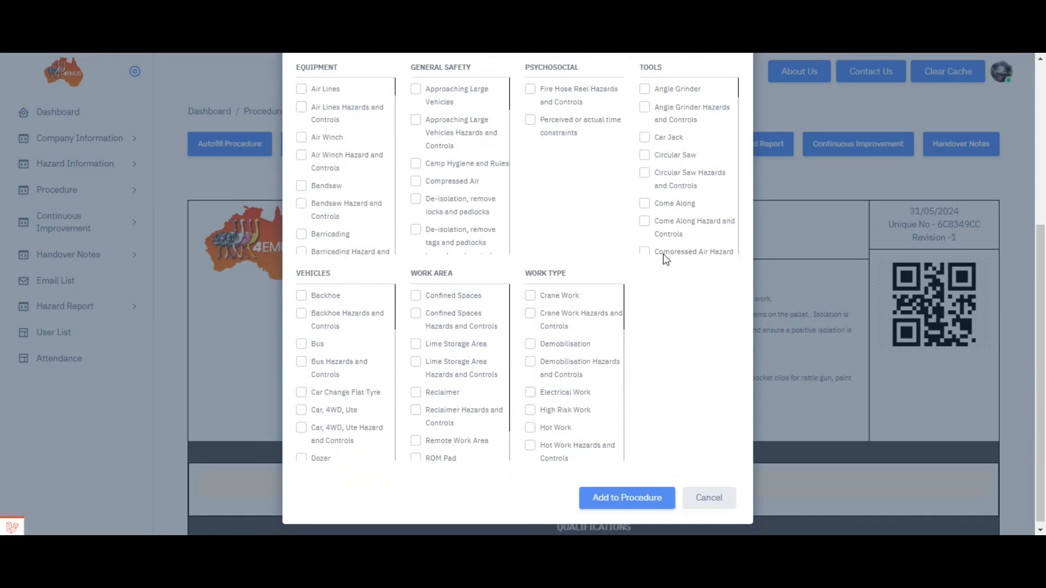
{"action": "scroll", "coordinate": [677, 215], "scroll_direction": "down", "scroll_amount": 3}
{"action": "scroll", "coordinate": [677, 215], "scroll_direction": "down", "scroll_amount": 6}
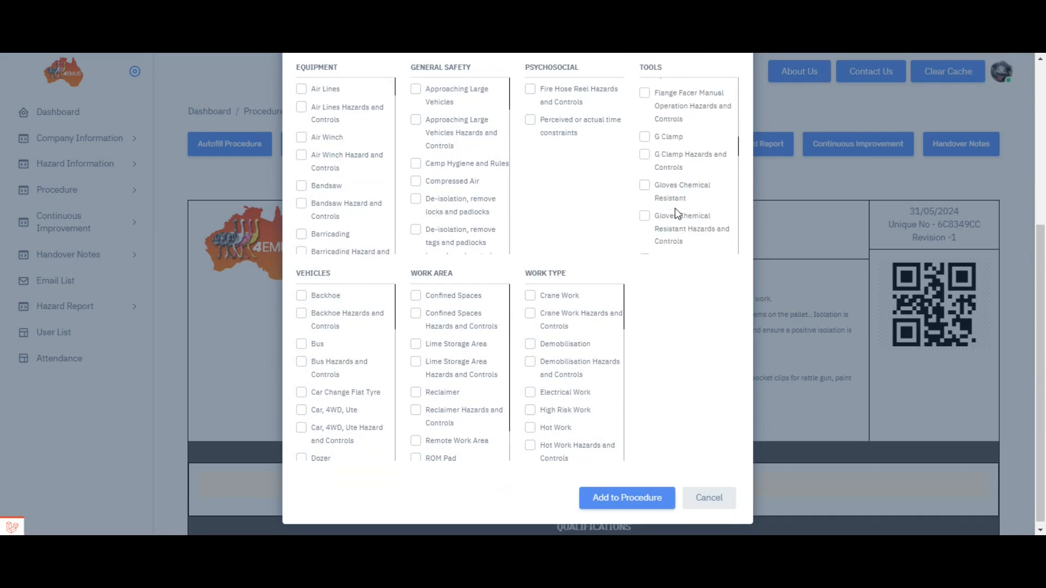
{"action": "scroll", "coordinate": [535, 227], "scroll_direction": "down", "scroll_amount": 1}
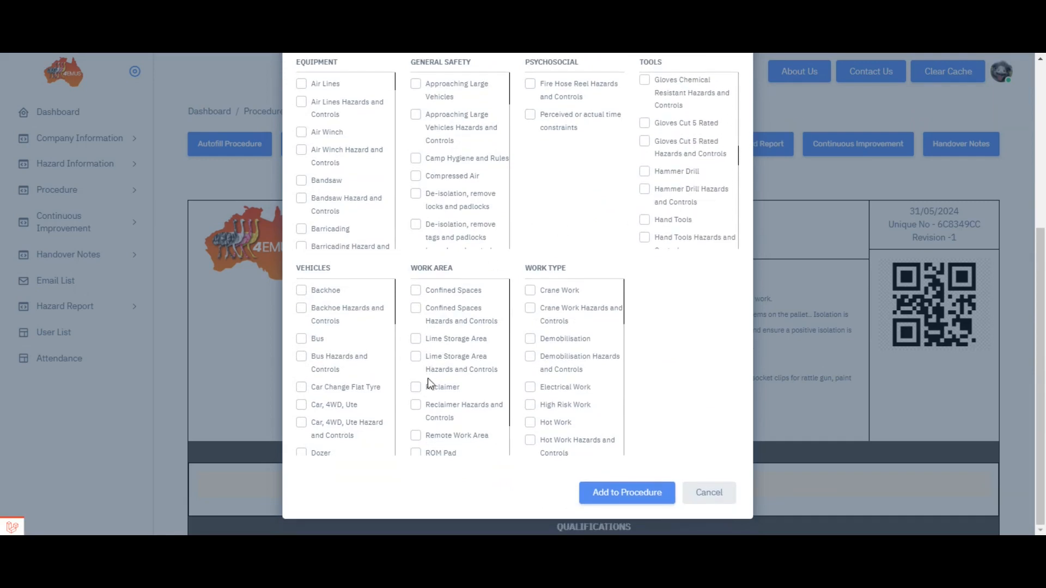
Step: Select the Lime Storage Area hazard under Work Area and add it to the procedure
{"action": "scroll", "coordinate": [448, 310], "scroll_direction": "down", "scroll_amount": 1}
{"action": "scroll", "coordinate": [448, 308], "scroll_direction": "up", "scroll_amount": 1}
{"action": "left_click", "coordinate": [441, 340]}
{"action": "left_click", "coordinate": [633, 493]}
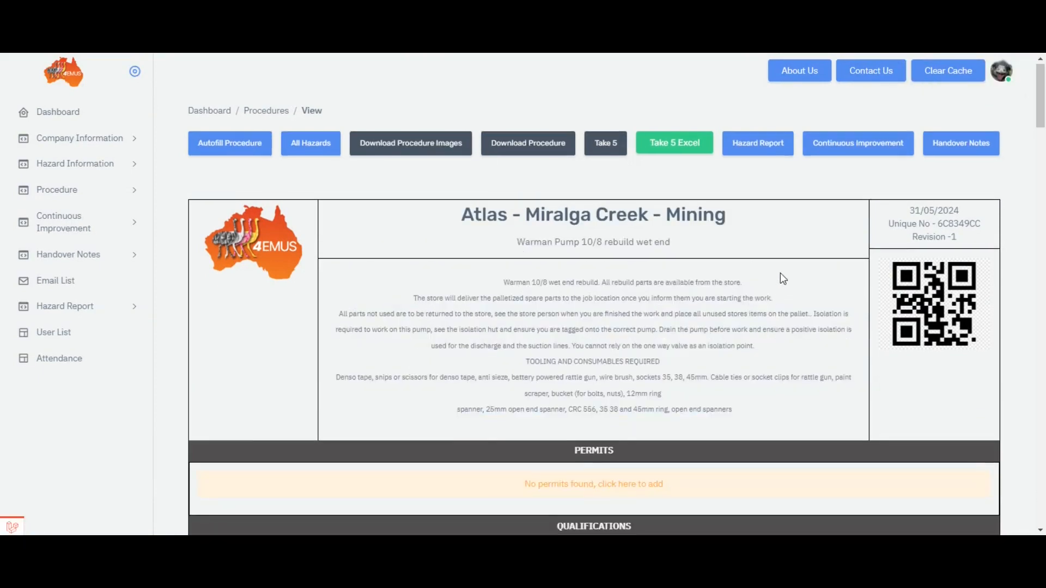
Step: Try to delete the Lime Storage Area hazard from the procedure's Work Areas section
{"action": "scroll", "coordinate": [780, 272], "scroll_direction": "down", "scroll_amount": 5}
{"action": "scroll", "coordinate": [783, 279], "scroll_direction": "down", "scroll_amount": 18}
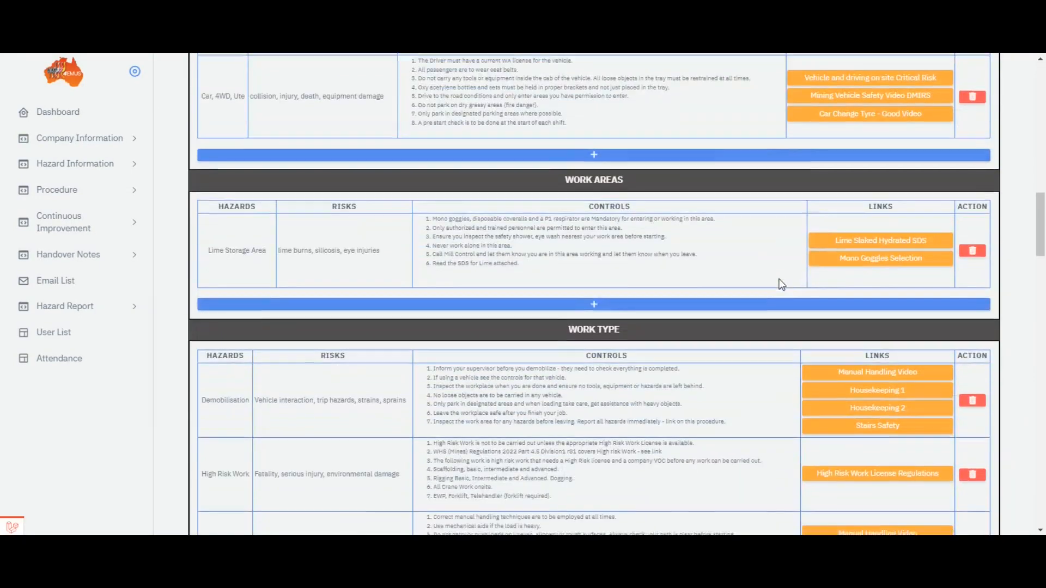
{"action": "scroll", "coordinate": [782, 283], "scroll_direction": "up", "scroll_amount": 4}
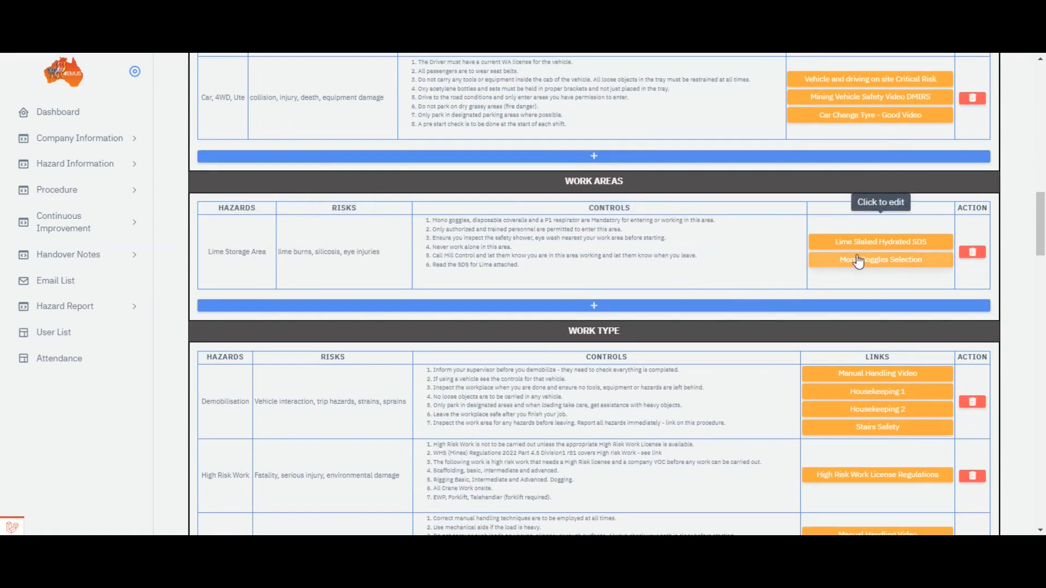
{"action": "left_click", "coordinate": [973, 253]}
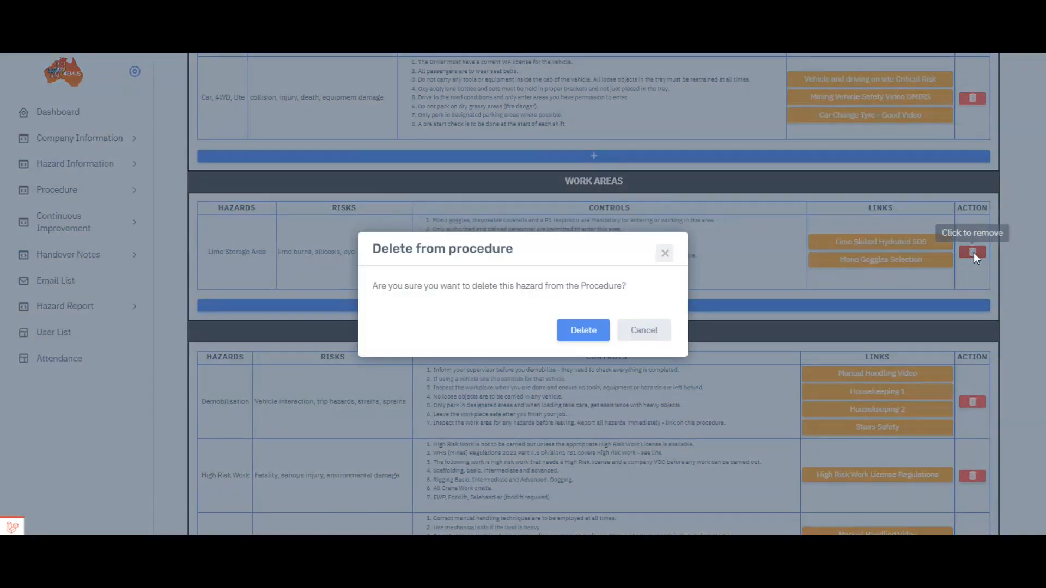
{"action": "left_click", "coordinate": [584, 330]}
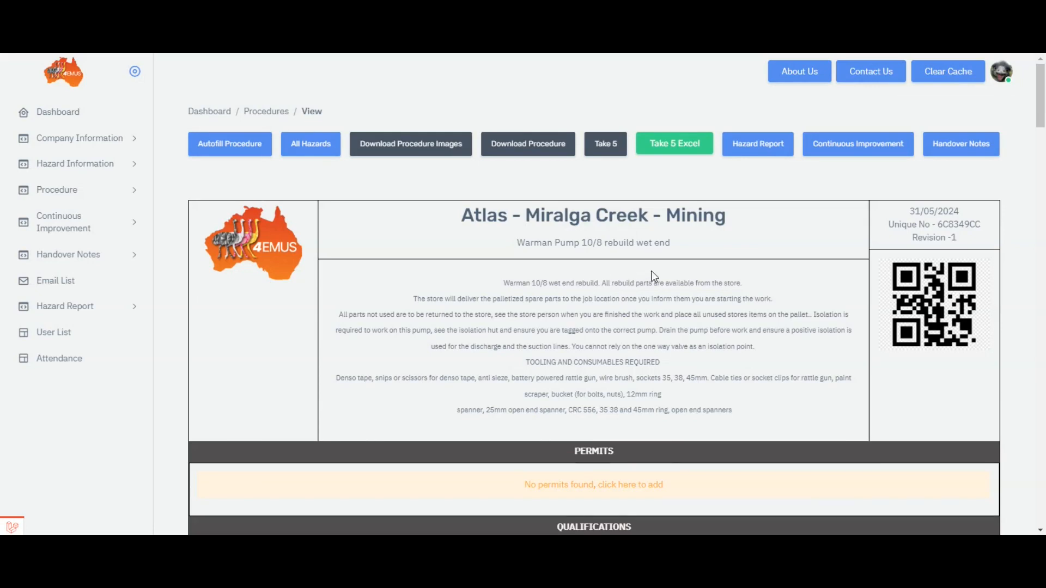
Step: Add a work step titled "This is work step 3" to the procedure's Work Steps section
{"action": "scroll", "coordinate": [653, 277], "scroll_direction": "down", "scroll_amount": 15}
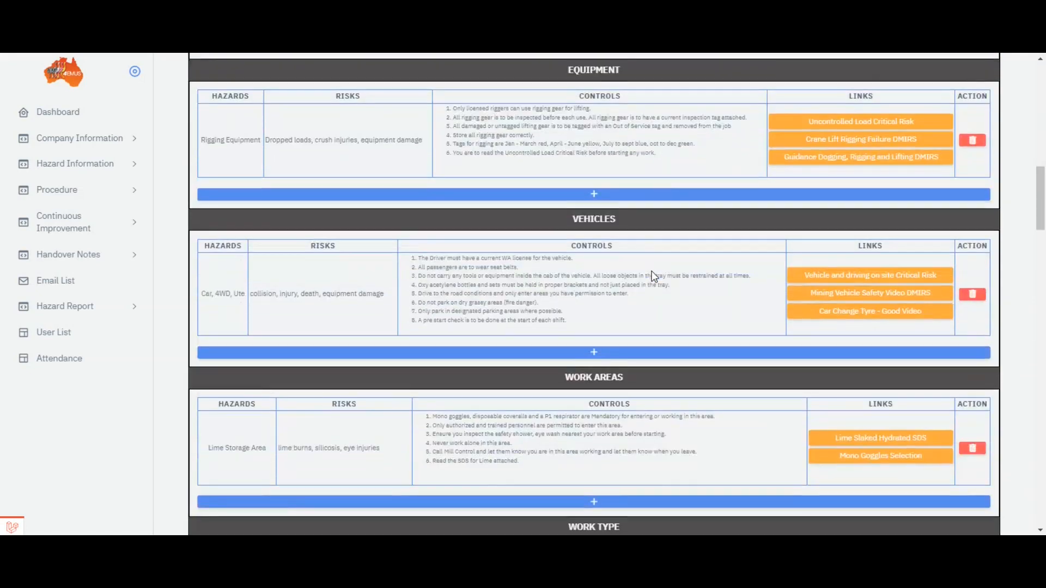
{"action": "scroll", "coordinate": [654, 276], "scroll_direction": "down", "scroll_amount": 20}
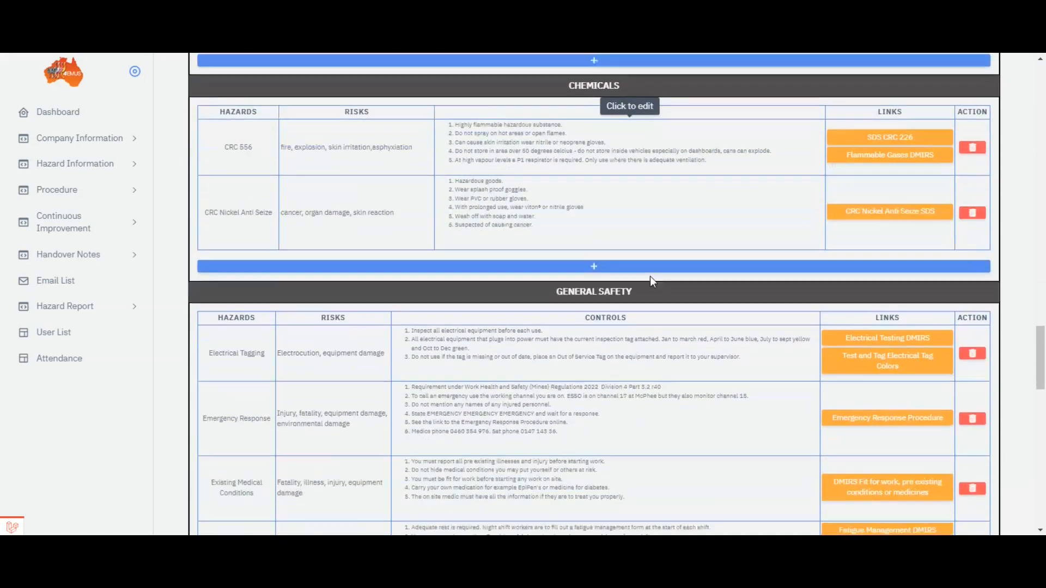
{"action": "scroll", "coordinate": [649, 276], "scroll_direction": "down", "scroll_amount": 15}
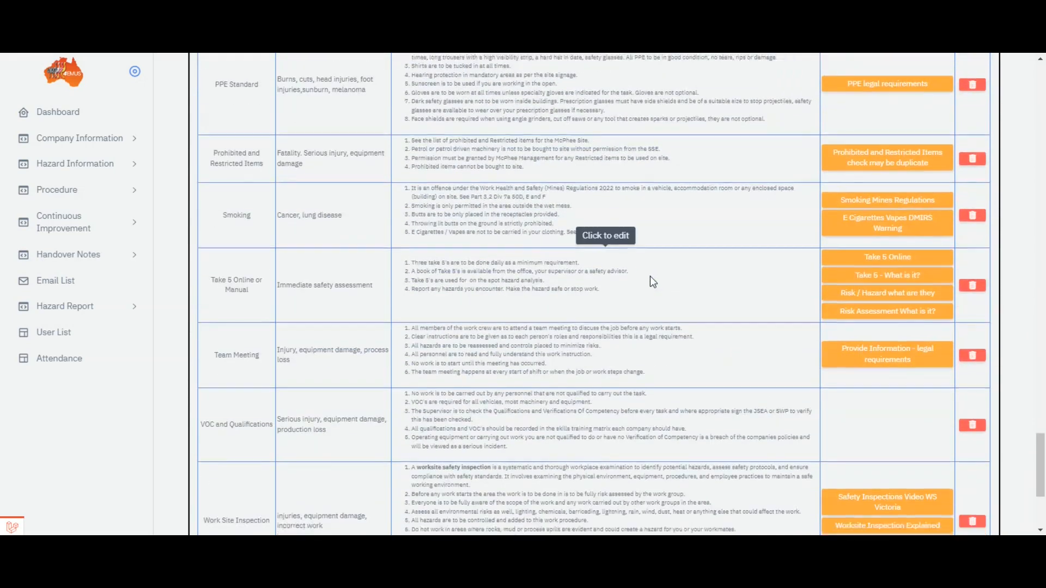
{"action": "scroll", "coordinate": [650, 276], "scroll_direction": "down", "scroll_amount": 4}
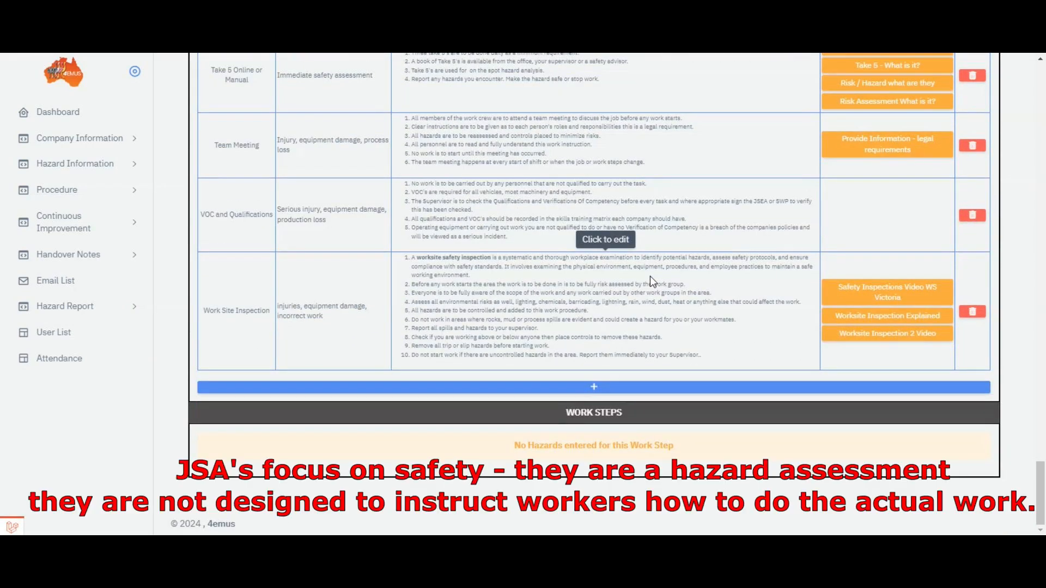
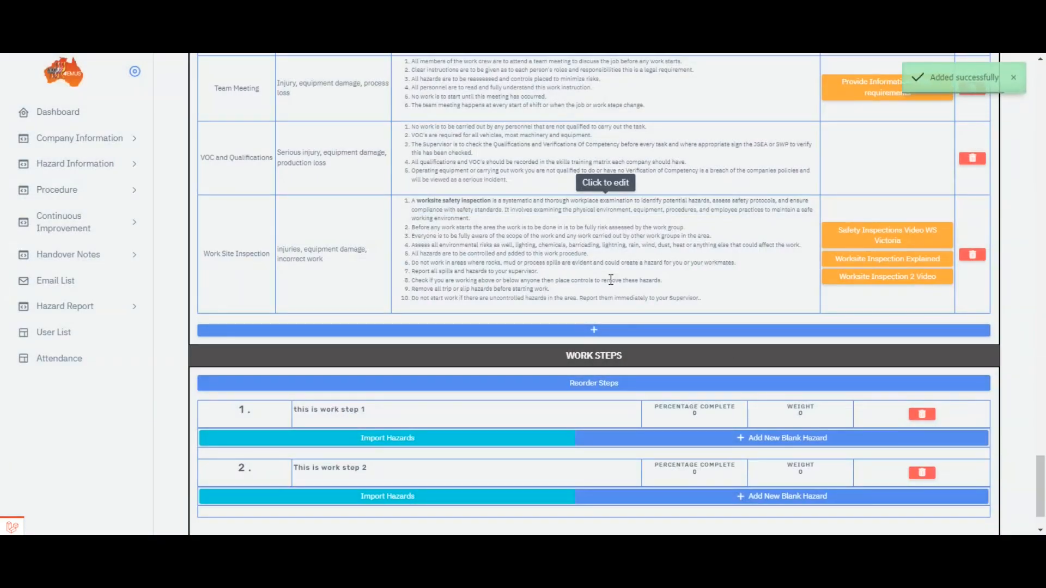
{"action": "left_click", "coordinate": [586, 330]}
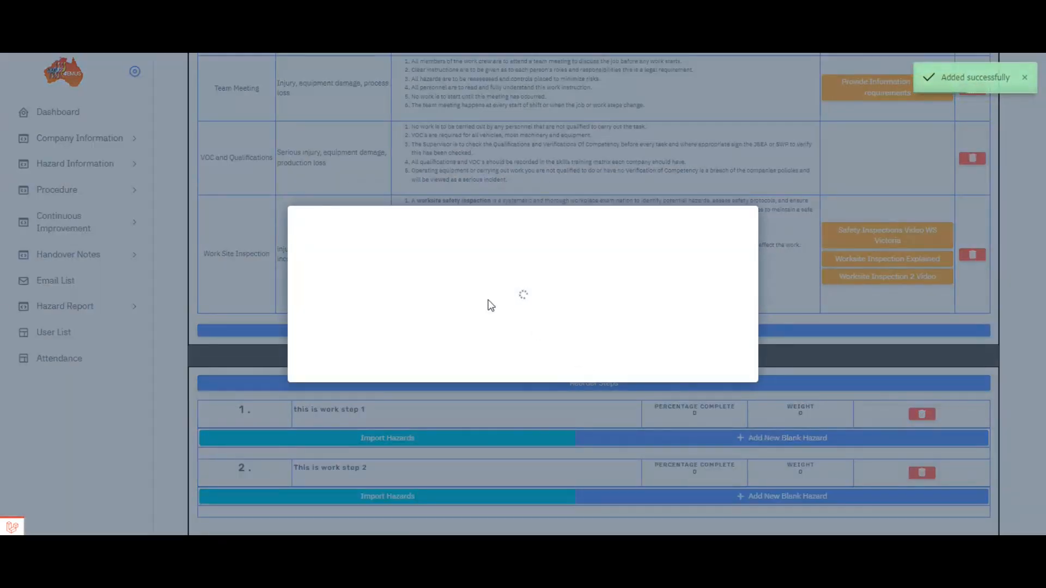
{"action": "left_click", "coordinate": [380, 291]}
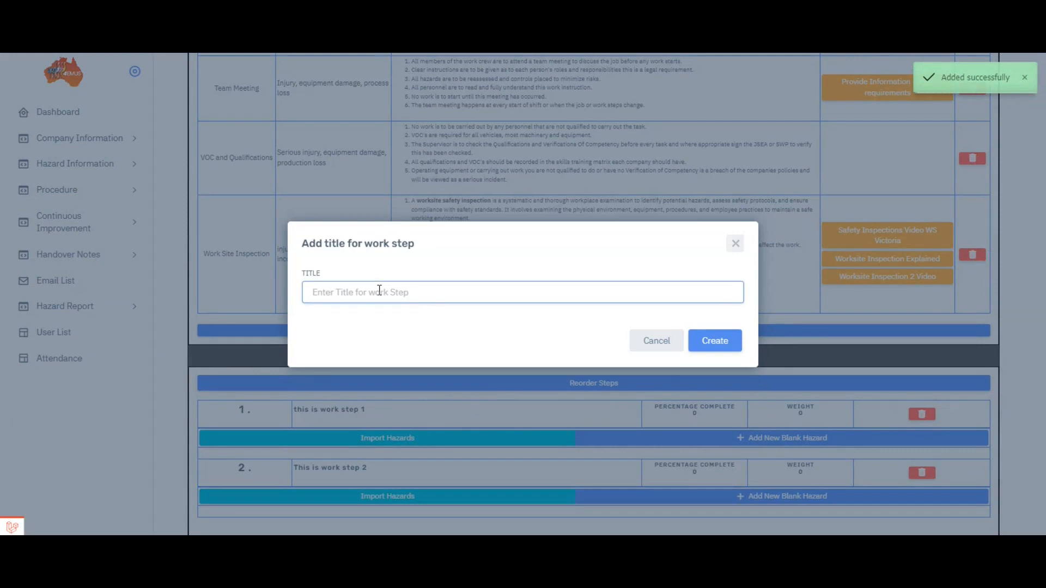
{"action": "type", "text": "This is work ste"}
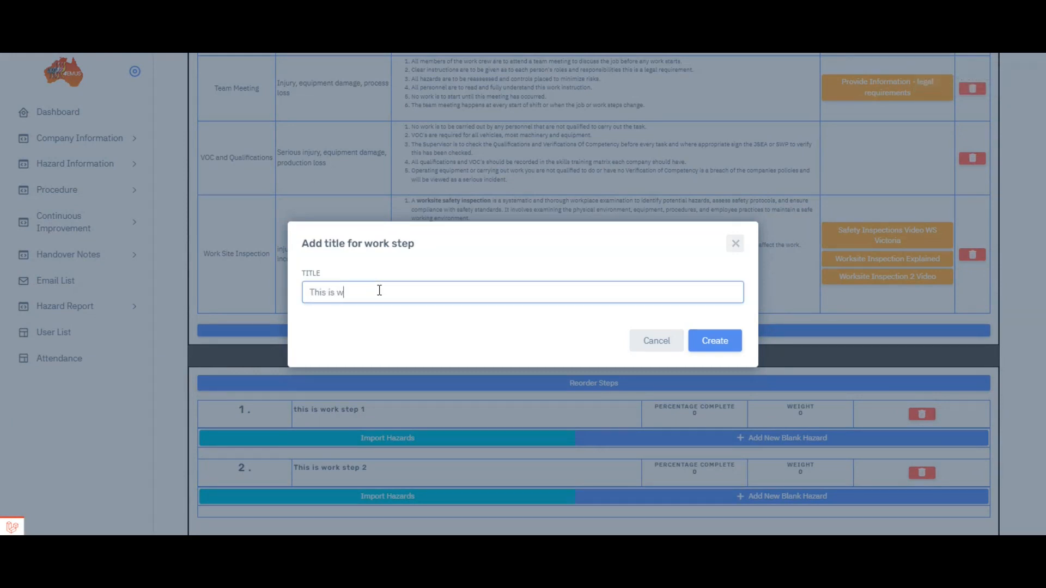
{"action": "type", "text": "p 3"}
{"action": "left_click", "coordinate": [737, 342]}
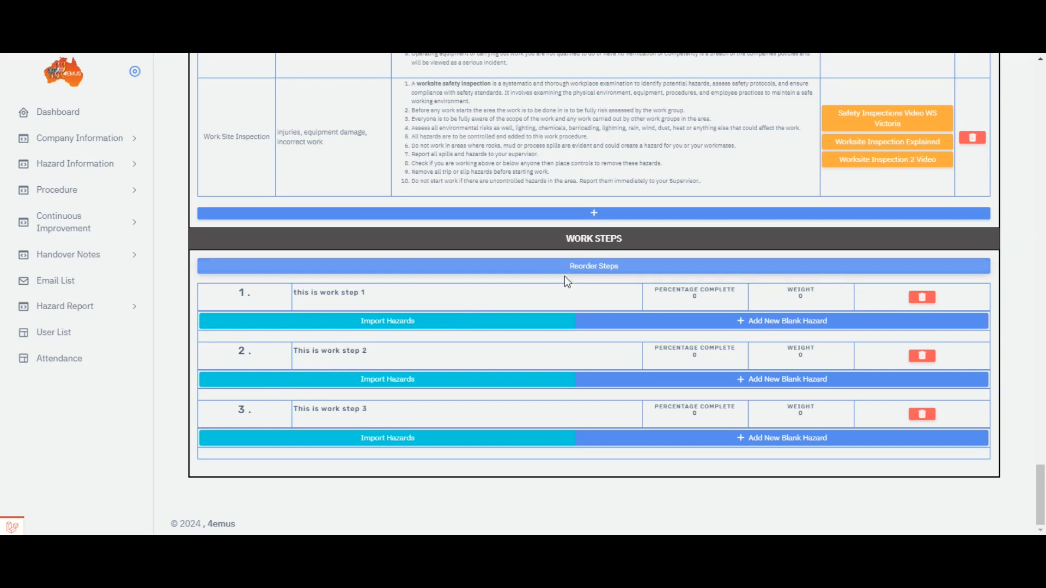
Step: Reorder the work steps so that "This is work step 3" comes first, and refresh the procedure
{"action": "left_click", "coordinate": [593, 265]}
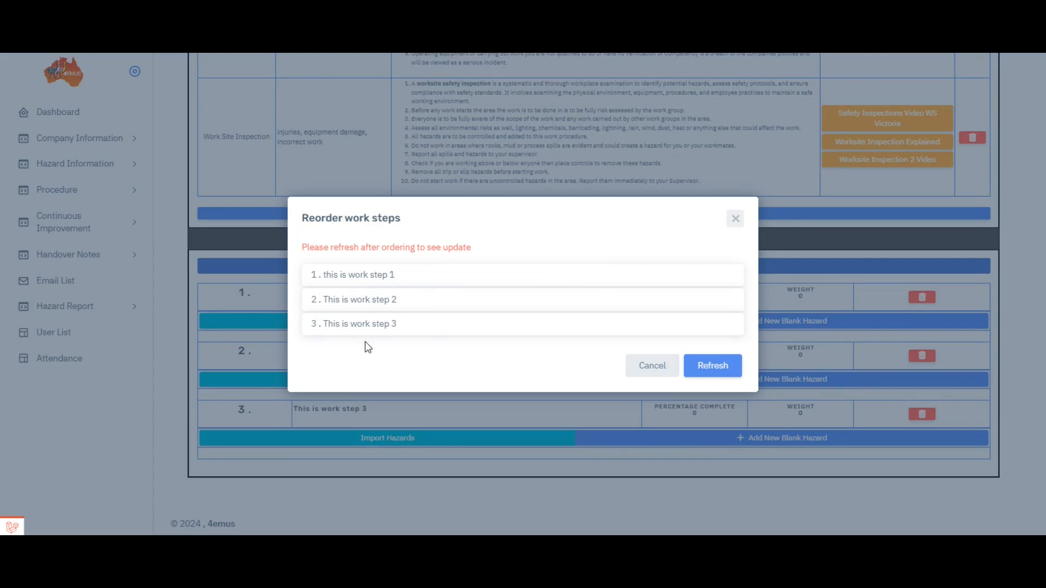
{"action": "left_click_drag", "start_coordinate": [369, 327], "coordinate": [378, 275]}
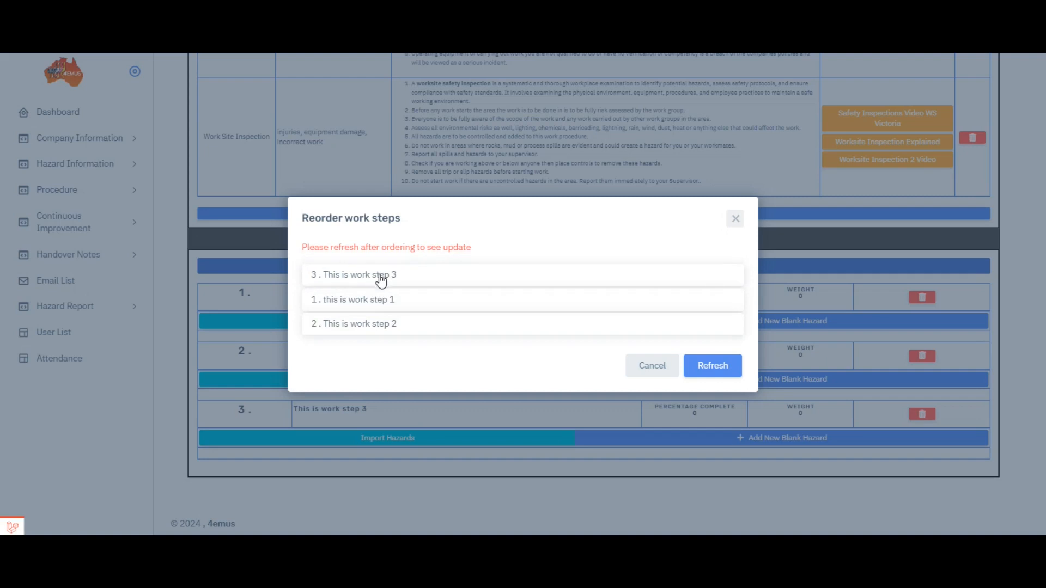
{"action": "left_click", "coordinate": [717, 368]}
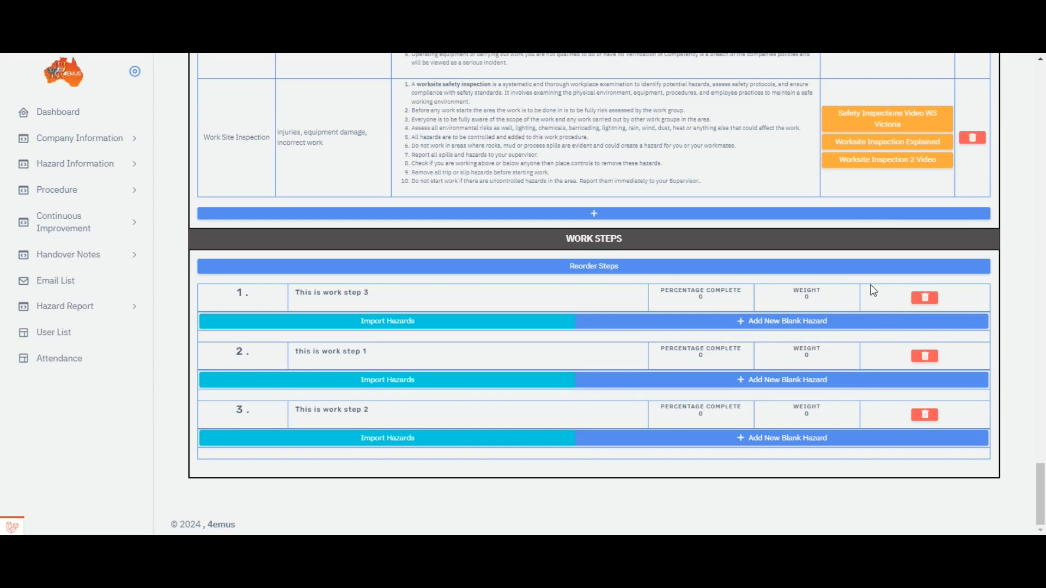
Step: Set the percentage complete of "This is work step 3" to 20
{"action": "left_click", "coordinate": [707, 304]}
{"action": "left_click", "coordinate": [649, 304]}
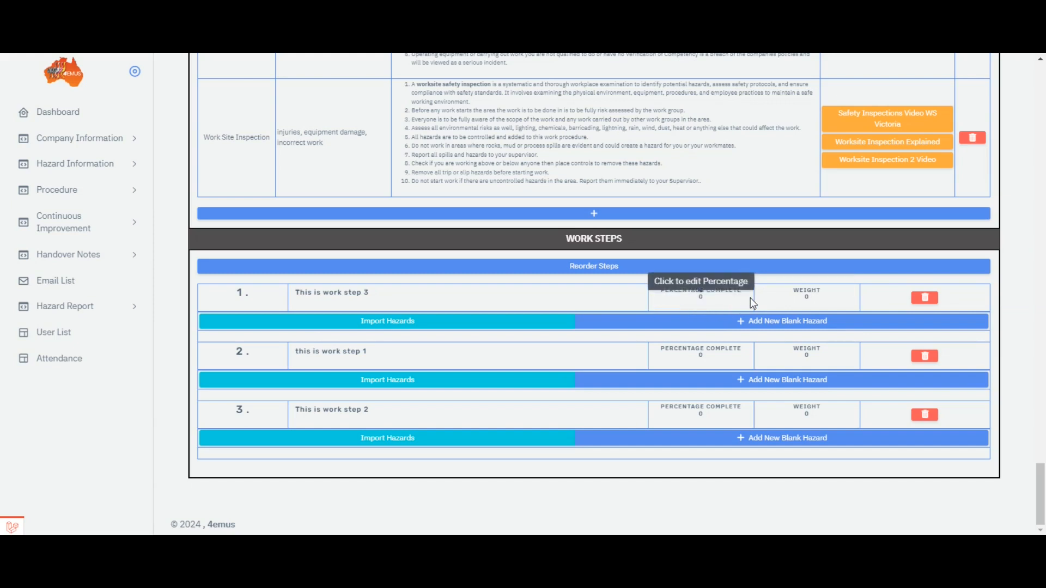
{"action": "left_click", "coordinate": [692, 299]}
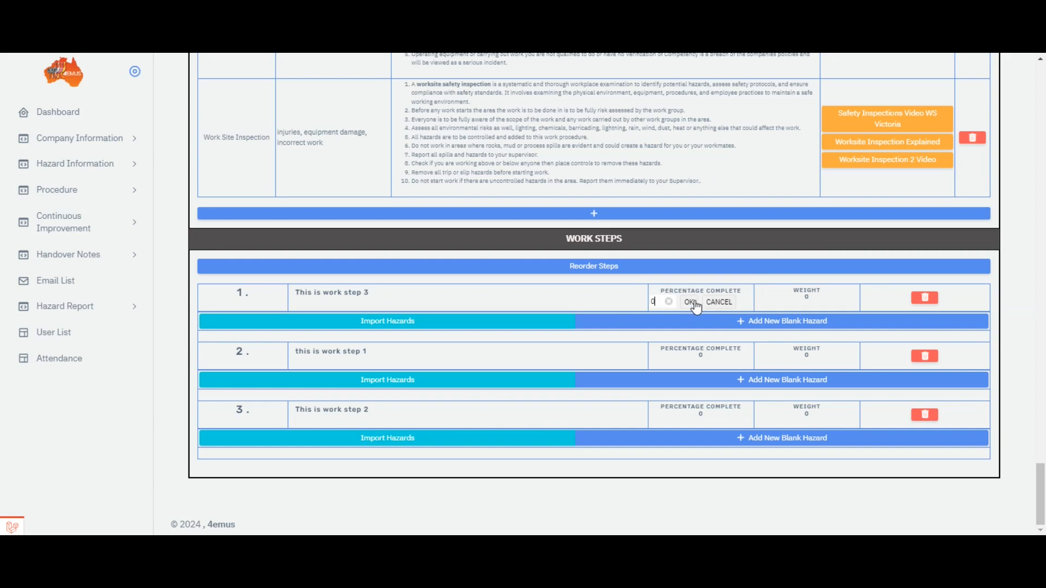
{"action": "left_click", "coordinate": [647, 305]}
{"action": "left_click", "coordinate": [704, 297]}
{"action": "type", "text": "20"}
{"action": "left_click", "coordinate": [688, 304]}
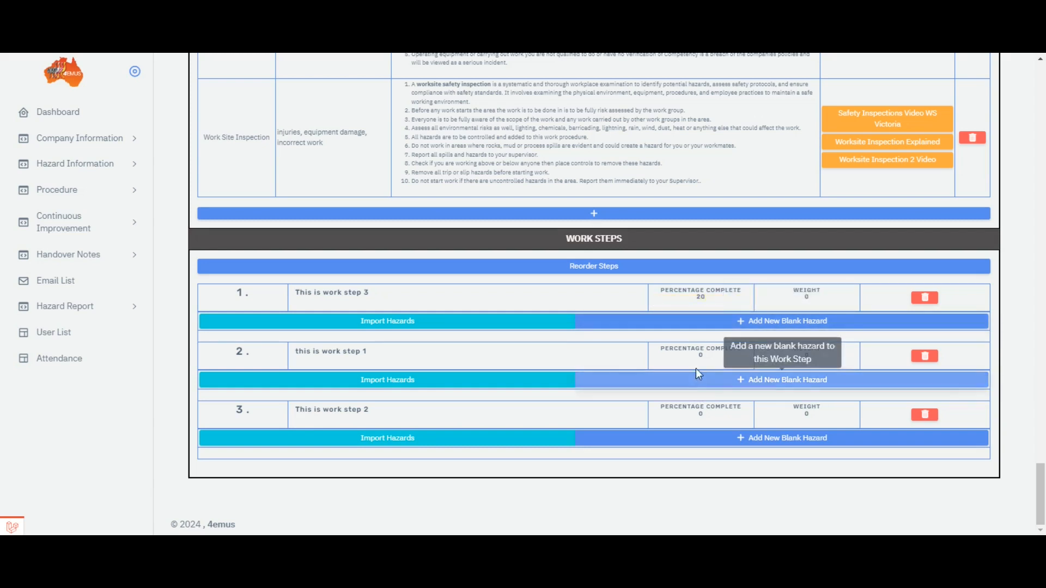
Step: Set the percentage complete of "this is work step 1" to 15
{"action": "left_click", "coordinate": [701, 355]}
{"action": "type", "text": "15"}
{"action": "key", "text": "BackSpace"}
{"action": "key", "text": "BackSpace"}
{"action": "key", "text": "BackSpace"}
{"action": "type", "text": "1"}
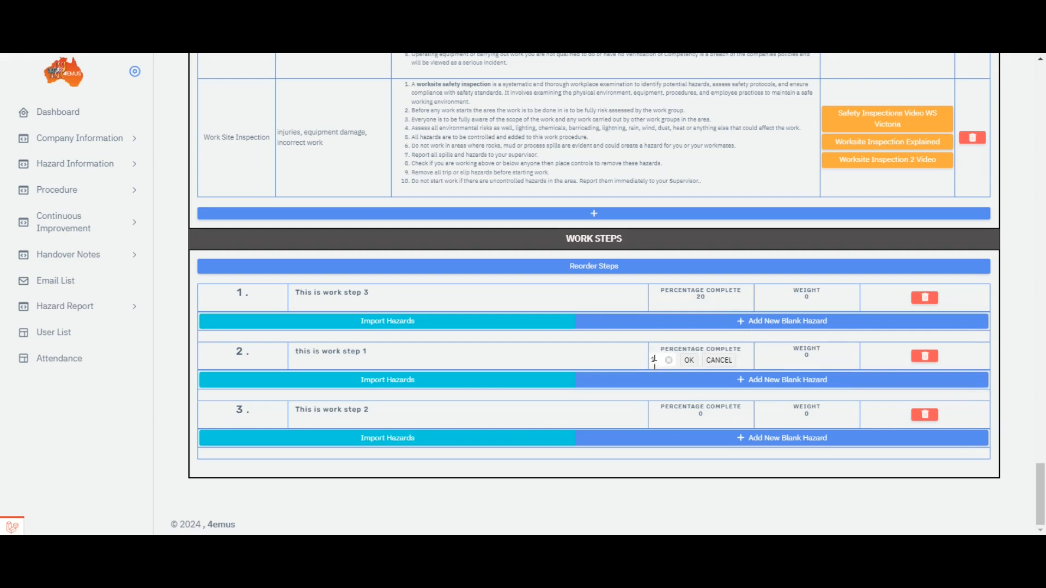
{"action": "left_click", "coordinate": [689, 359]}
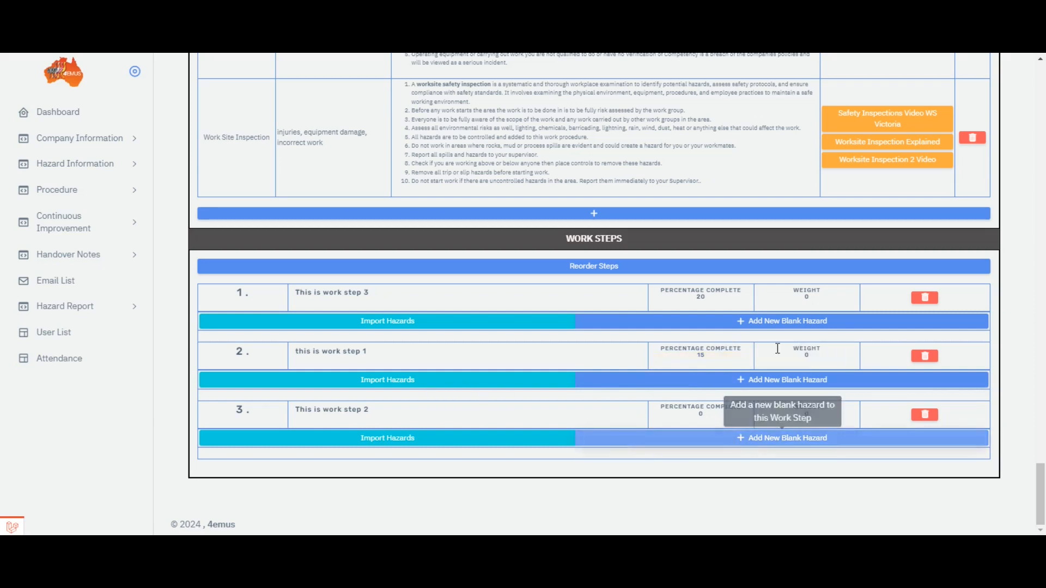
Step: Open the weight of "This is work step 3" for editing and save it
{"action": "left_click", "coordinate": [808, 296]}
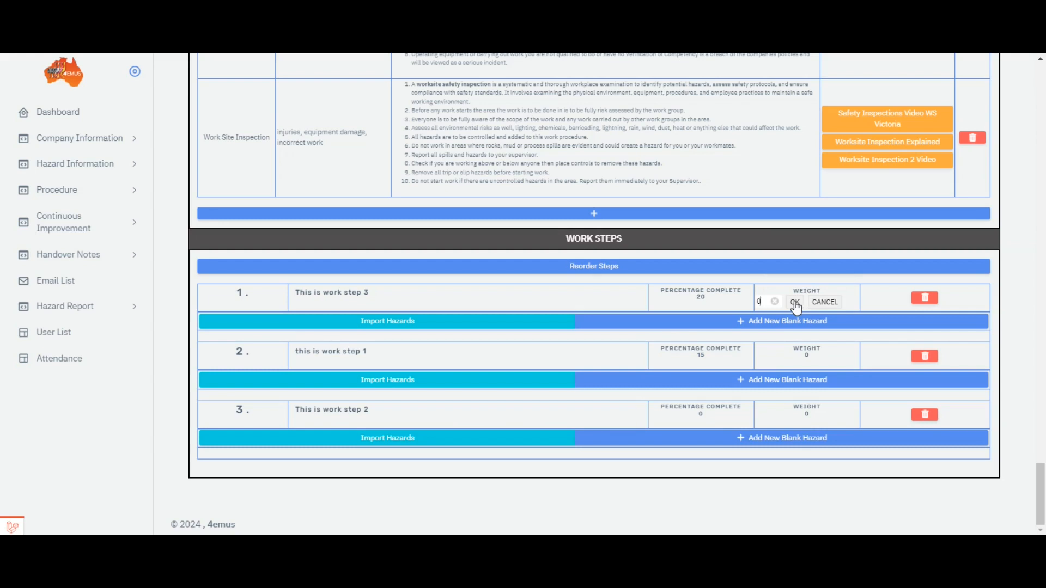
{"action": "left_click", "coordinate": [795, 303]}
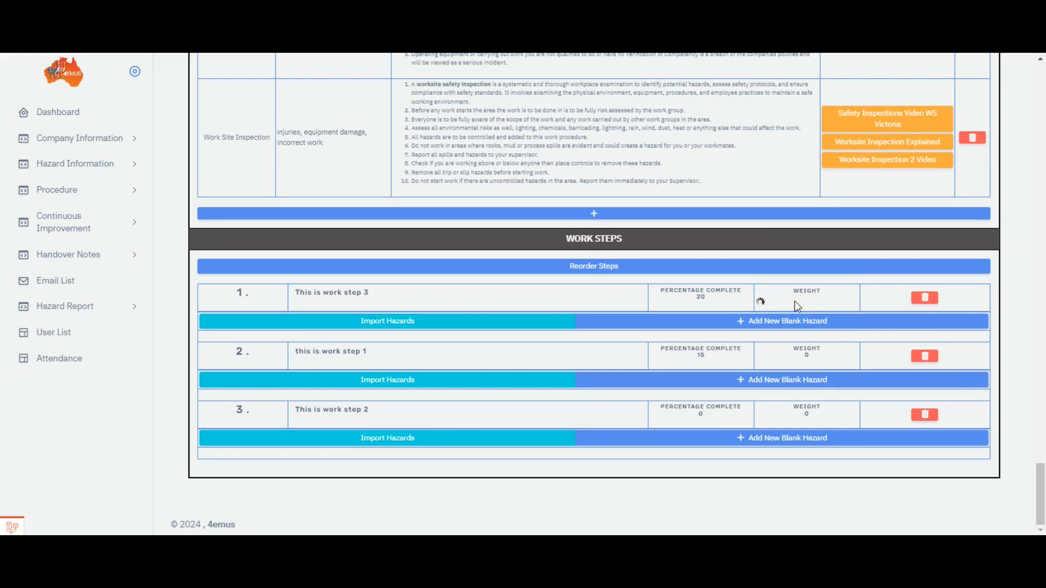
Step: Set the weight of "this is work step 1" to 3 and the weight of "This is work step 2" to 10
{"action": "left_click", "coordinate": [806, 359]}
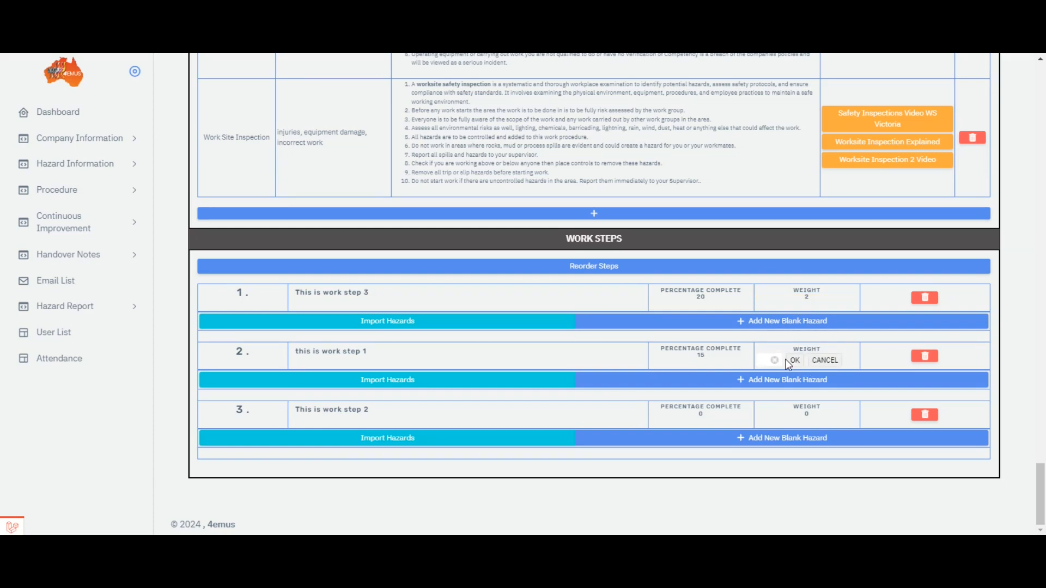
{"action": "left_click", "coordinate": [796, 360]}
{"action": "left_click", "coordinate": [806, 413]}
{"action": "type", "text": "10"}
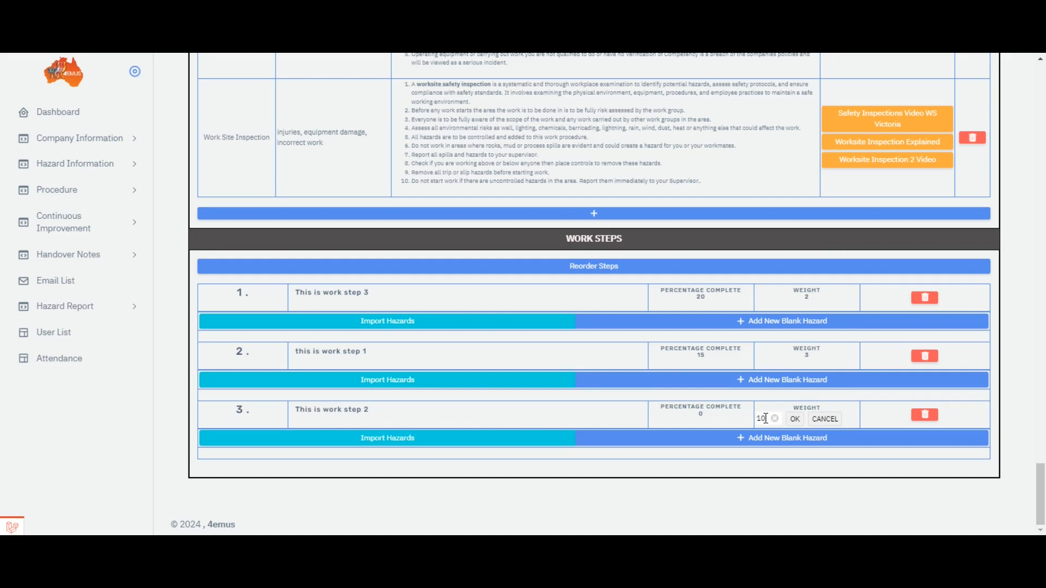
{"action": "left_click", "coordinate": [795, 419]}
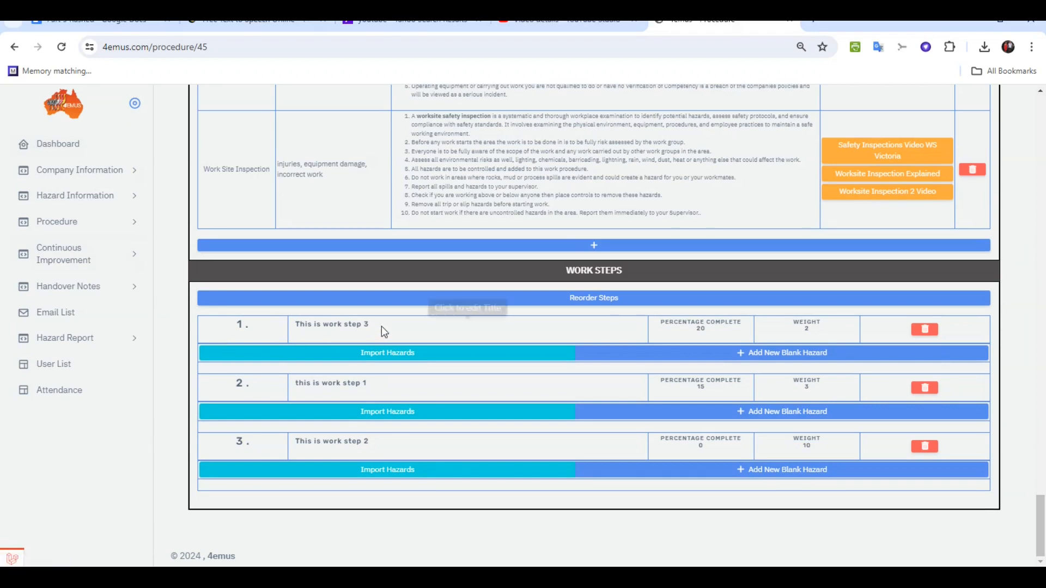
Step: Retitle the first work step as "Team meeting to be held to discuss the job with all workers"
{"action": "left_click", "coordinate": [360, 326]}
{"action": "key", "text": "BackSpace"}
{"action": "key", "text": "BackSpace"}
{"action": "key", "text": "BackSpace"}
{"action": "key", "text": "BackSpace"}
{"action": "key", "text": "BackSpace"}
{"action": "key", "text": "BackSpace"}
{"action": "key", "text": "BackSpace"}
{"action": "key", "text": "BackSpace"}
{"action": "key", "text": "BackSpace"}
{"action": "key", "text": "BackSpace"}
{"action": "key", "text": "BackSpace"}
{"action": "key", "text": "BackSpace"}
{"action": "key", "text": "BackSpace"}
{"action": "key", "text": "BackSpace"}
{"action": "key", "text": "BackSpace"}
{"action": "key", "text": "BackSpace"}
{"action": "key", "text": "BackSpace"}
{"action": "key", "text": "BackSpace"}
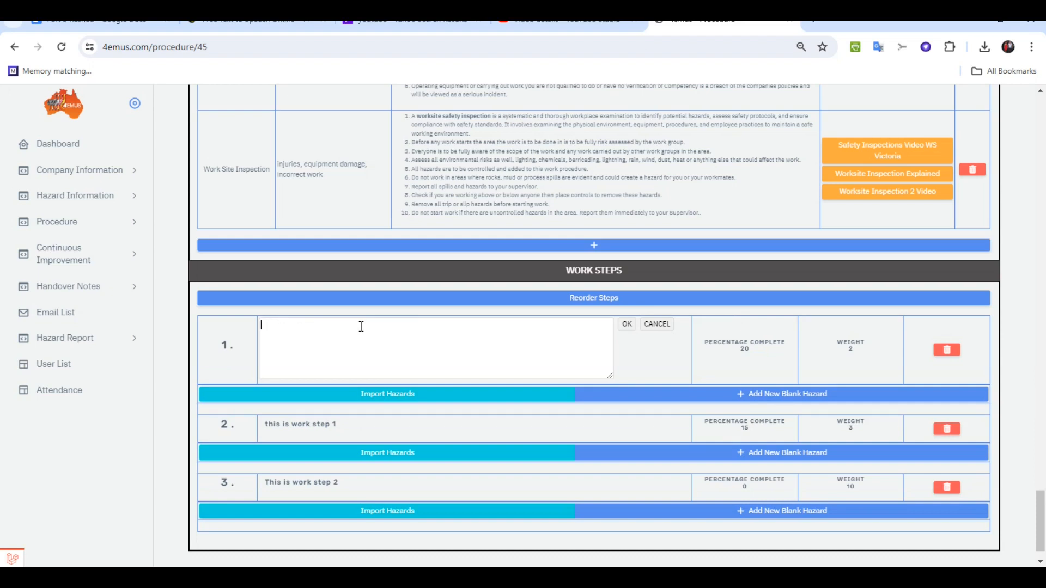
{"action": "type", "text": "Team meeting to be held to discuss the job with all"}
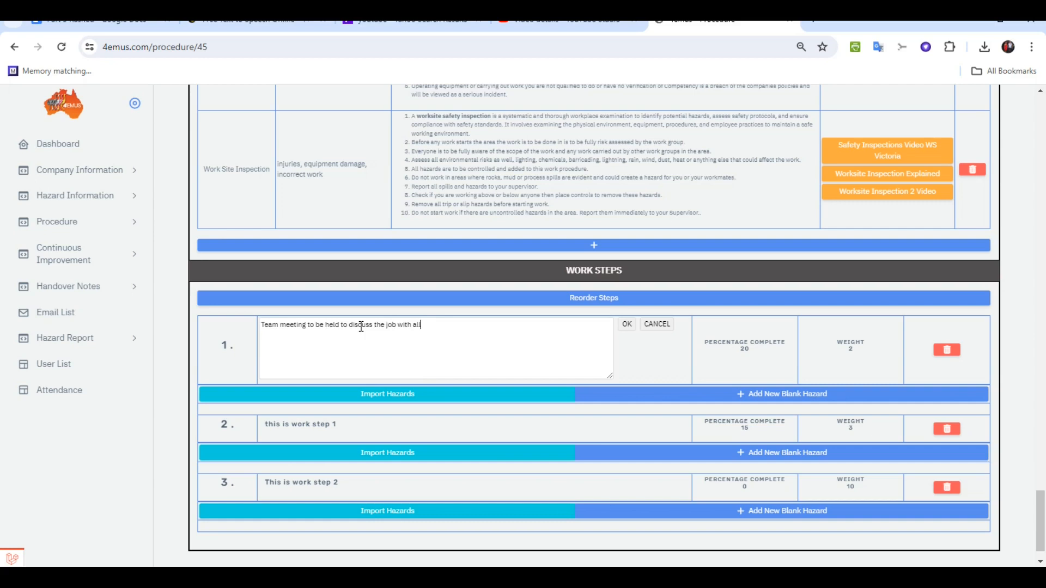
{"action": "type", "text": " workers"}
{"action": "left_click", "coordinate": [627, 324]}
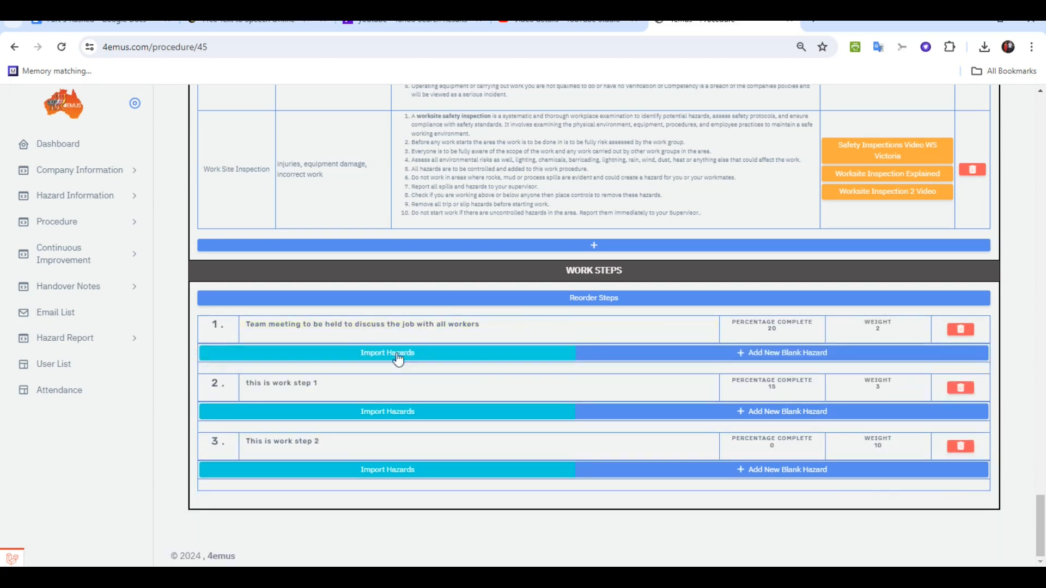
Step: Find "team" in the hazards to import for the team meeting step and select Team Meeting Hazards and Controls
{"action": "left_click", "coordinate": [381, 357]}
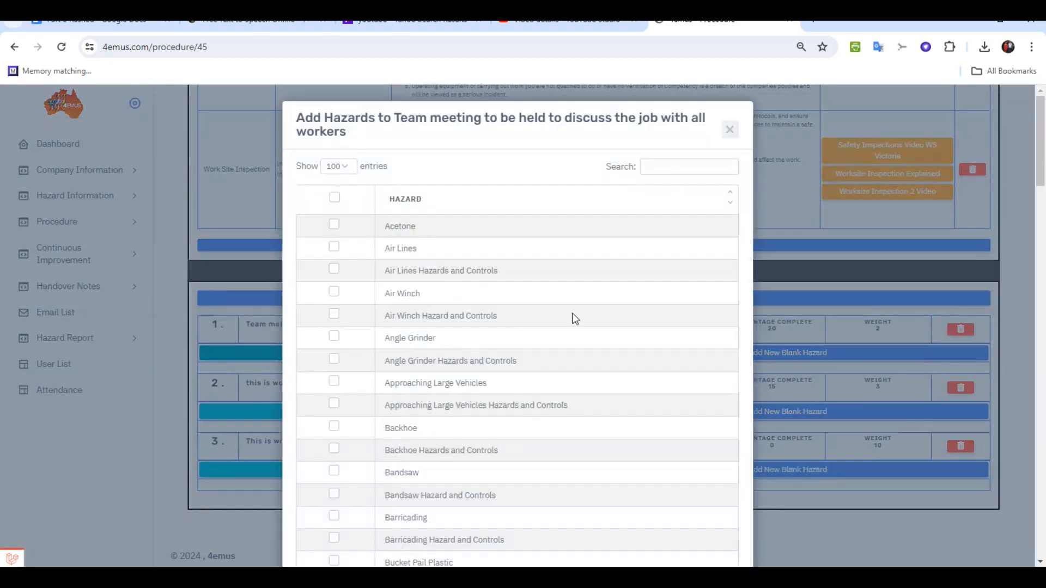
{"action": "left_click", "coordinate": [649, 171]}
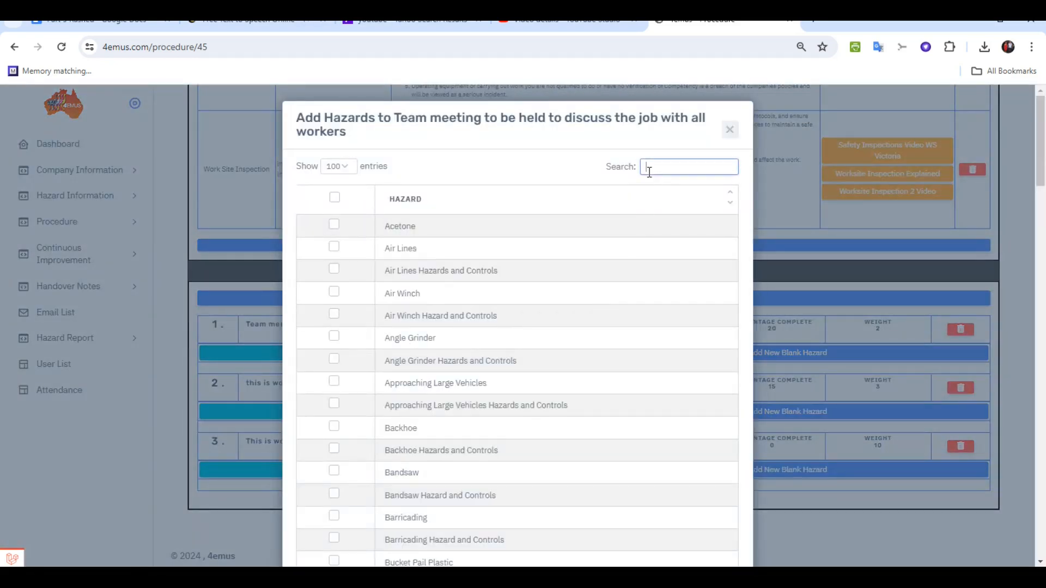
{"action": "type", "text": "team"}
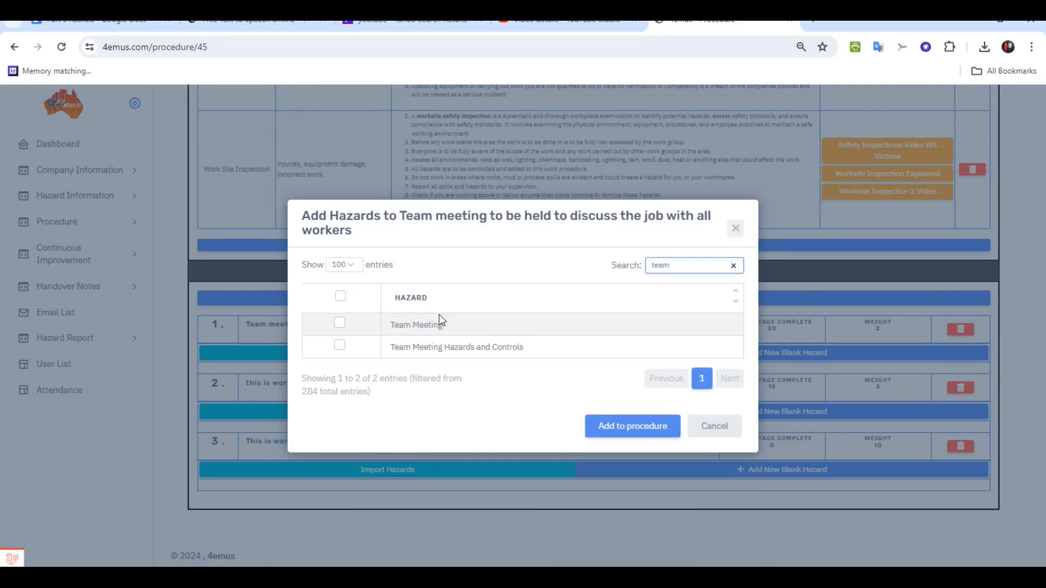
{"action": "left_click", "coordinate": [466, 347]}
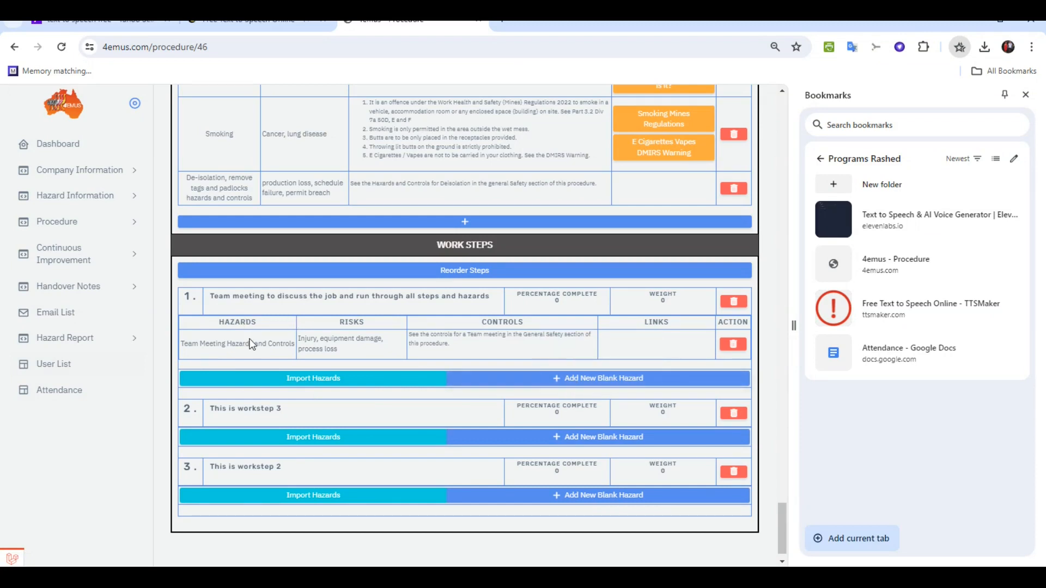
Step: Review the Team Meeting controls in the procedure's General Safety section, and return to the work steps
{"action": "scroll", "coordinate": [250, 344], "scroll_direction": "up", "scroll_amount": 10}
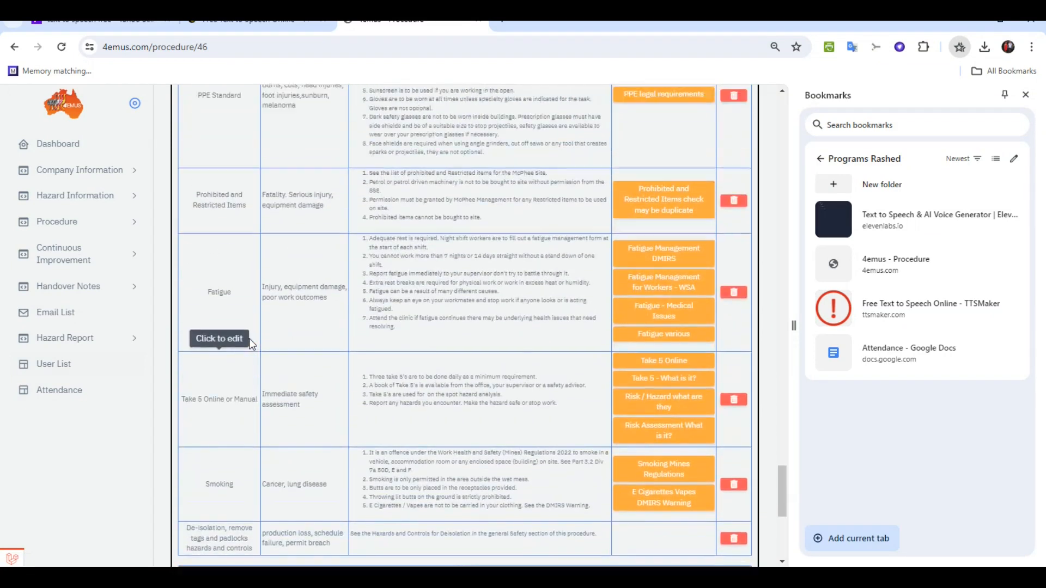
{"action": "scroll", "coordinate": [250, 345], "scroll_direction": "up", "scroll_amount": 15}
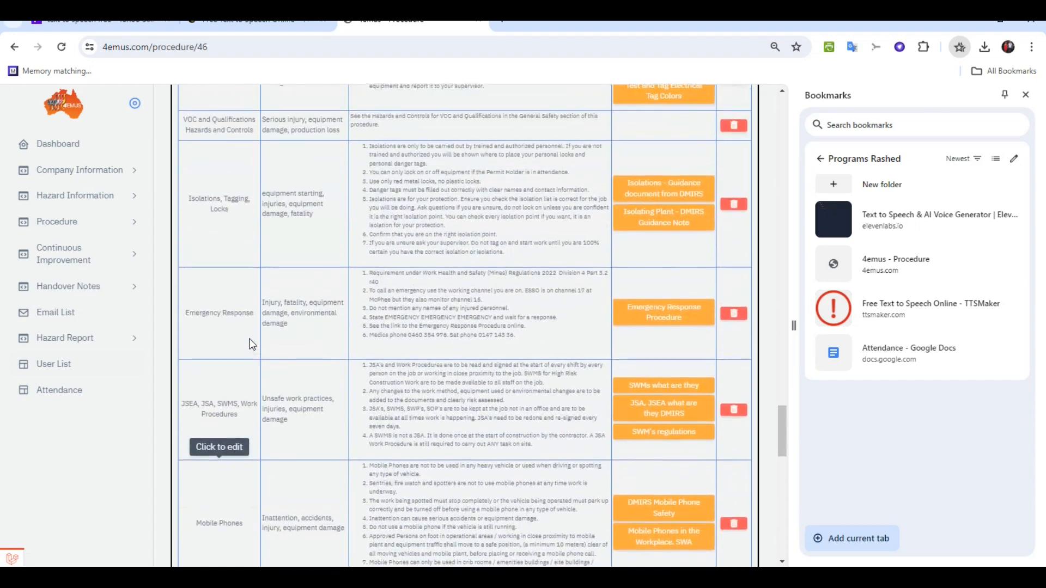
{"action": "scroll", "coordinate": [251, 344], "scroll_direction": "up", "scroll_amount": 5}
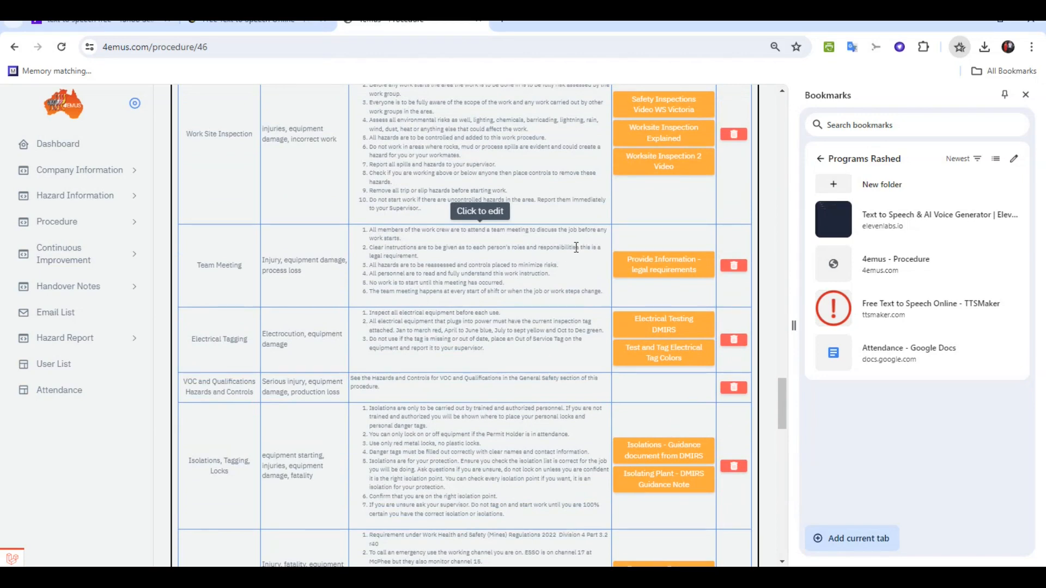
{"action": "scroll", "coordinate": [553, 270], "scroll_direction": "down", "scroll_amount": 15}
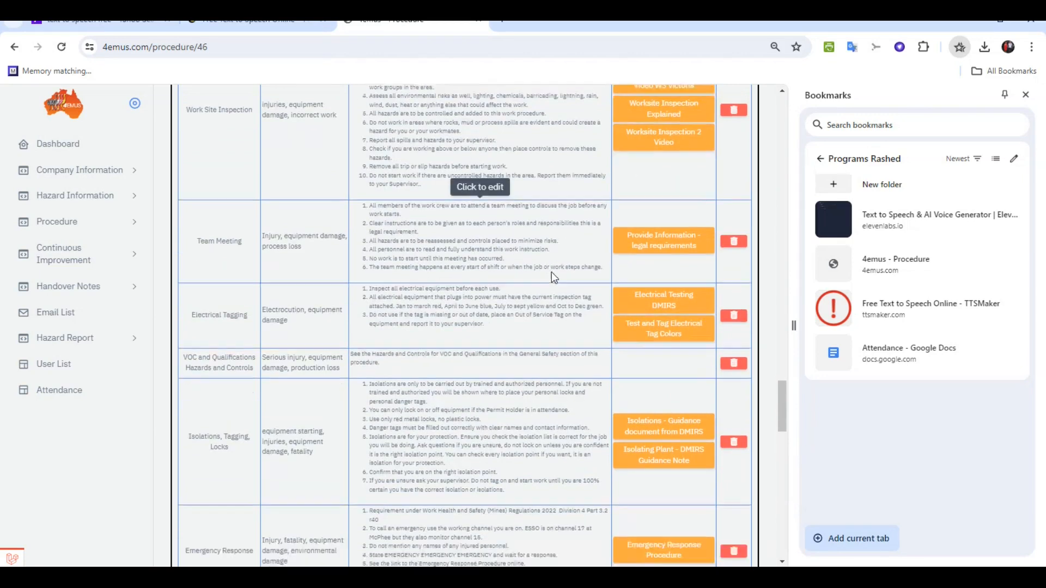
{"action": "scroll", "coordinate": [454, 368], "scroll_direction": "down", "scroll_amount": 5}
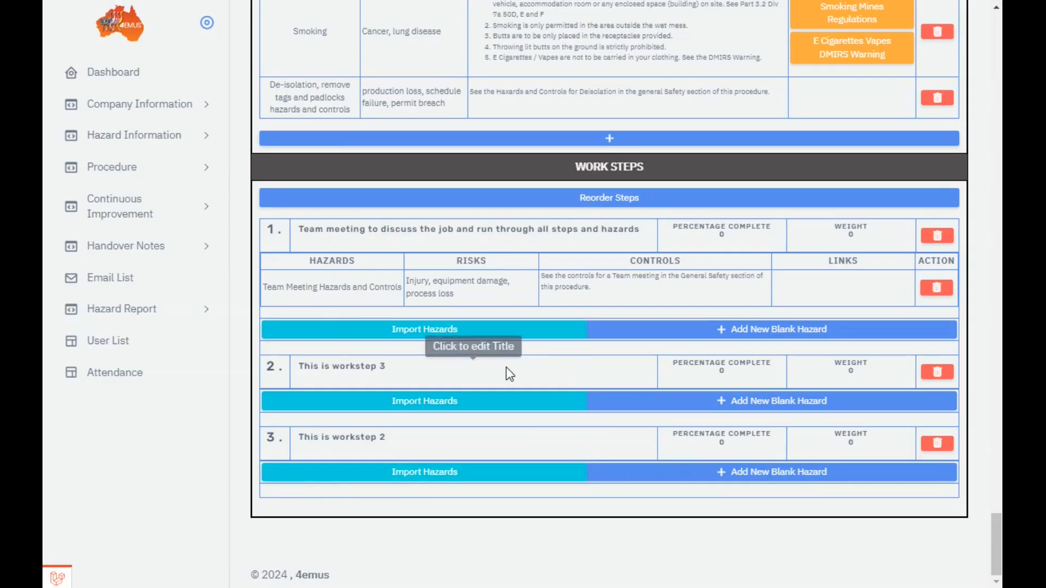
Step: Retitle the second work step as "Isolations of the pump and mobilisation to the work site"
{"action": "left_click", "coordinate": [379, 386]}
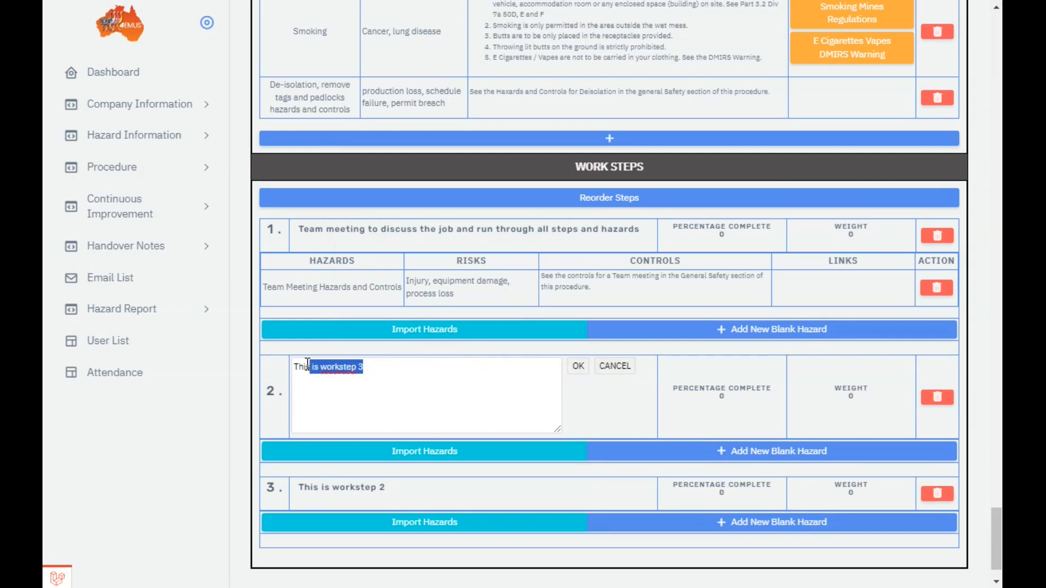
{"action": "key", "text": "BackSpace"}
{"action": "key", "text": "BackSpace"}
{"action": "key", "text": "BackSpace"}
{"action": "key", "text": "BackSpace"}
{"action": "key", "text": "BackSpace"}
{"action": "type", "text": "ISOLAT"}
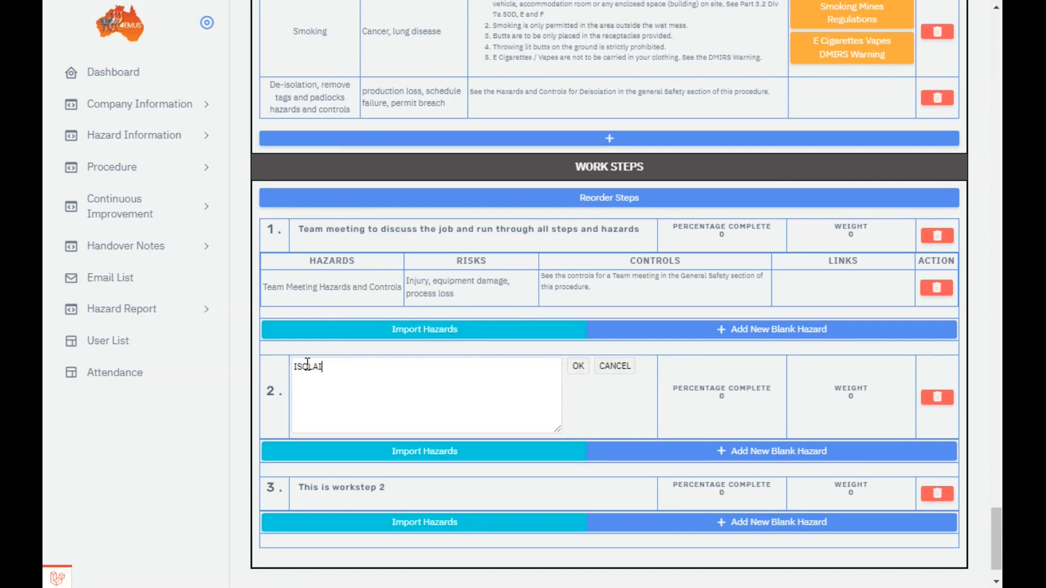
{"action": "key", "text": "BackSpace"}
{"action": "key", "text": "BackSpace"}
{"action": "type", "text": "solations of the pump and mobilistion to the work site"}
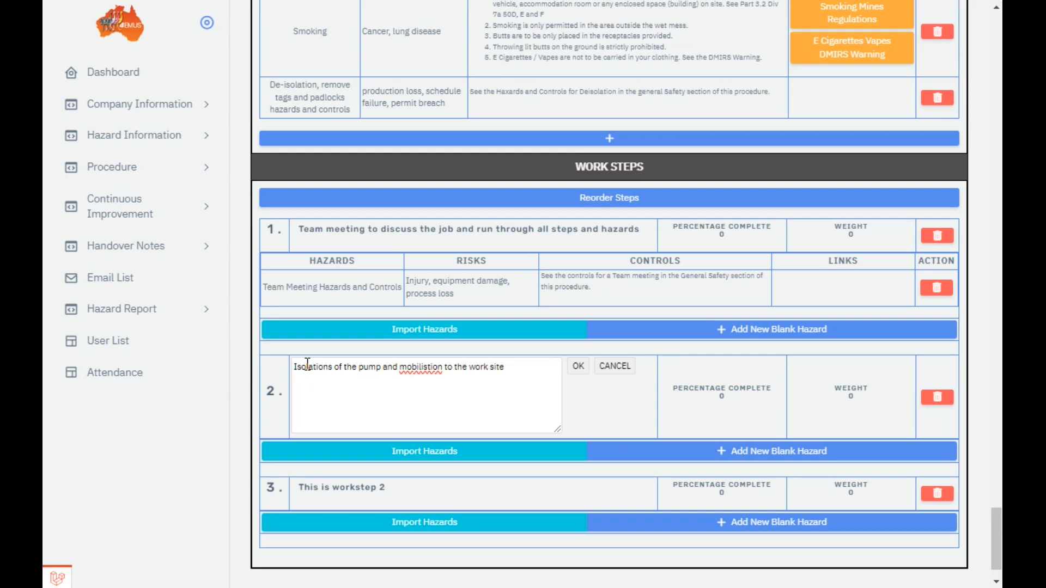
{"action": "left_click", "coordinate": [429, 367]}
{"action": "type", "text": "a"}
{"action": "left_click", "coordinate": [579, 366]}
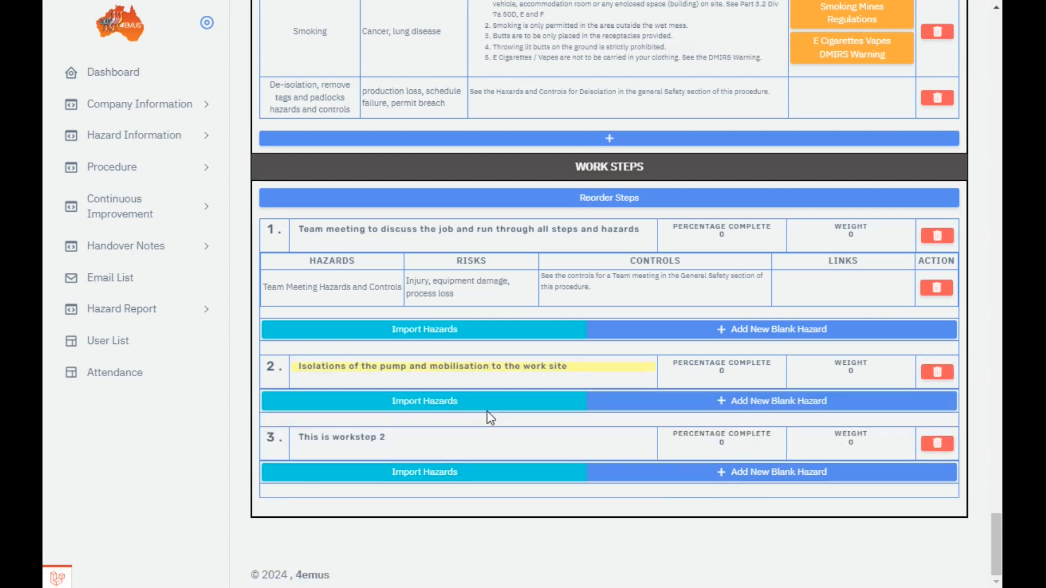
Step: Import the "Isolations, Tagging, Locks Hazards and Controls" hazard into the pump isolation and mobilisation work step
{"action": "left_click", "coordinate": [442, 403]}
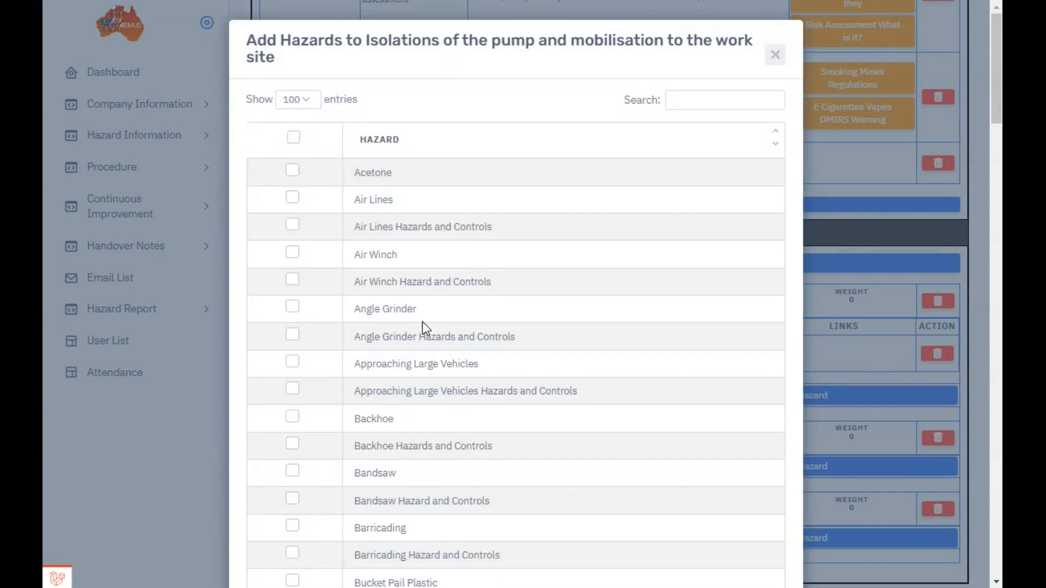
{"action": "left_click", "coordinate": [698, 100]}
{"action": "type", "text": "isolat"}
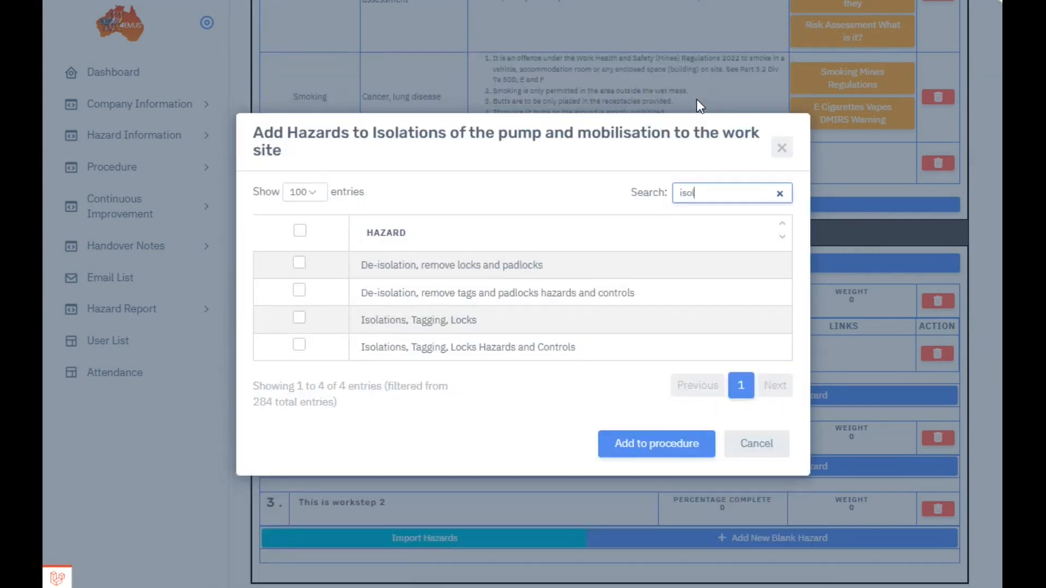
{"action": "left_click", "coordinate": [432, 343]}
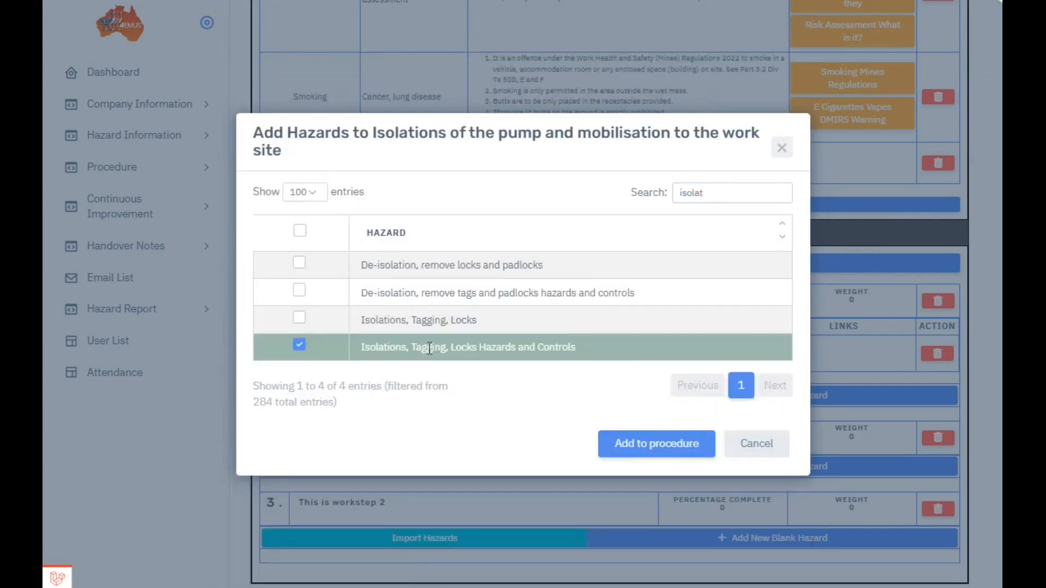
{"action": "left_click", "coordinate": [648, 443]}
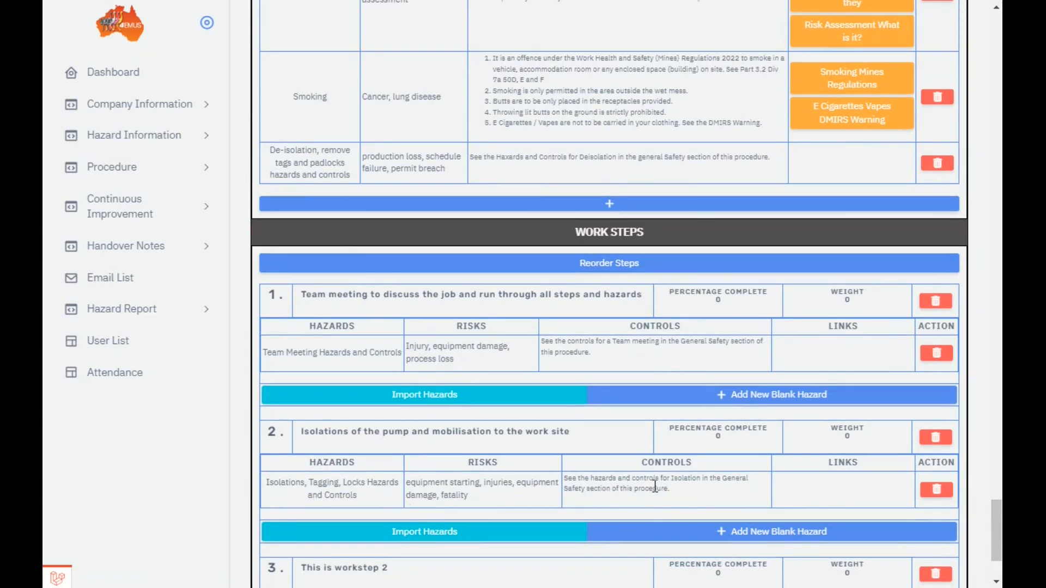
Step: Import the "Mobilisation Hazards and Controls" hazard into the pump isolation and mobilisation work step
{"action": "left_click", "coordinate": [413, 534]}
{"action": "left_click", "coordinate": [704, 92]}
{"action": "type", "text": "mobil"}
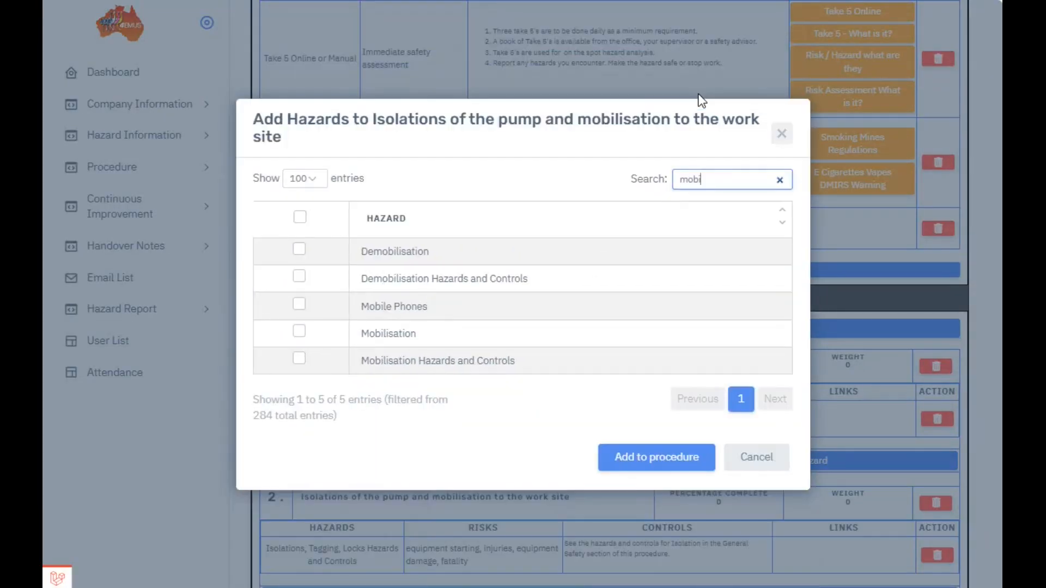
{"action": "left_click", "coordinate": [405, 360]}
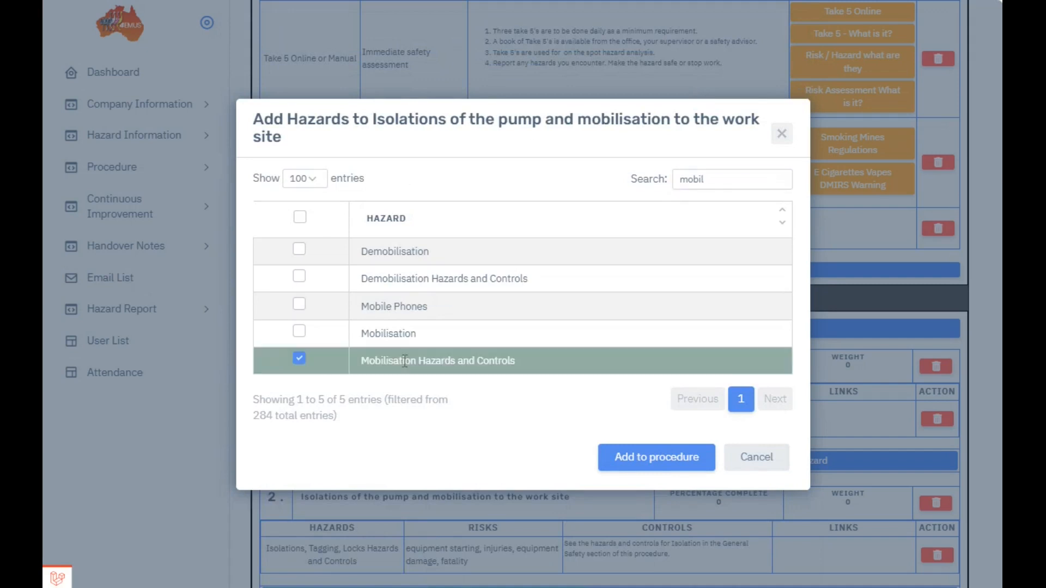
{"action": "left_click", "coordinate": [648, 456]}
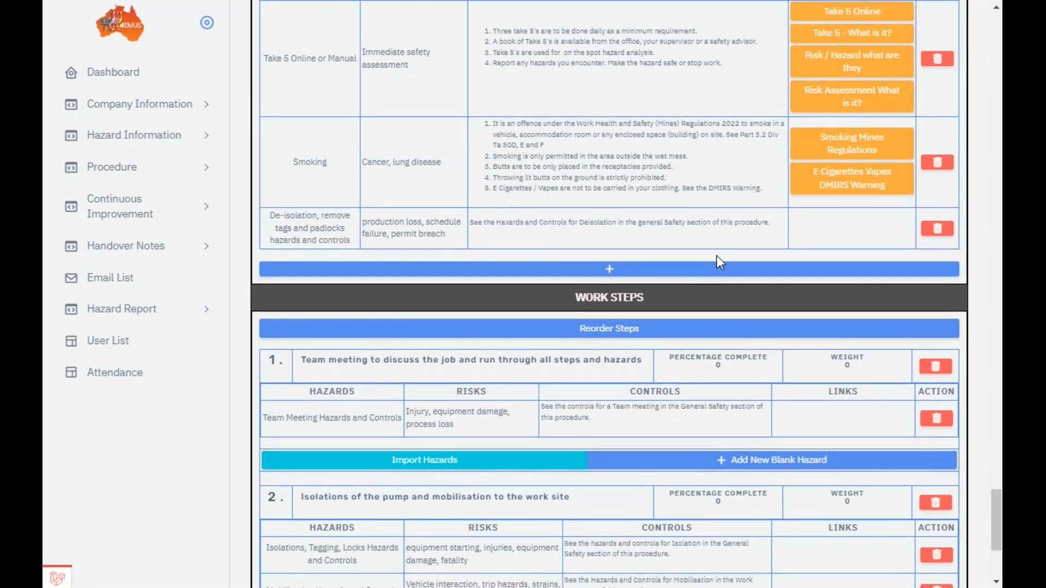
Step: Review the full isolation controls in the General Safety section and the Mobilisation controls in the Work Type section
{"action": "scroll", "coordinate": [717, 256], "scroll_direction": "down", "scroll_amount": 4}
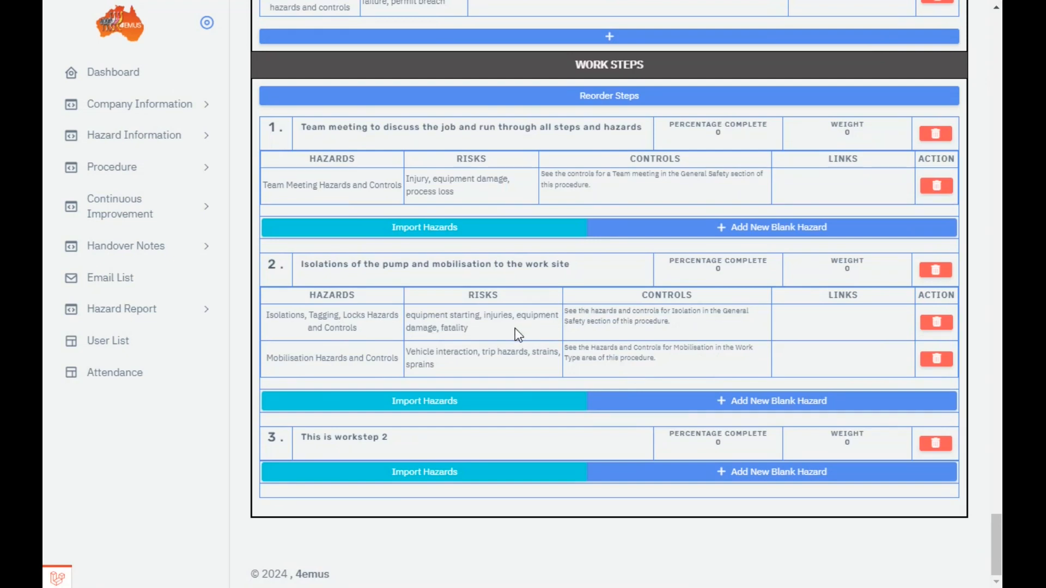
{"action": "scroll", "coordinate": [516, 329], "scroll_direction": "up", "scroll_amount": 9}
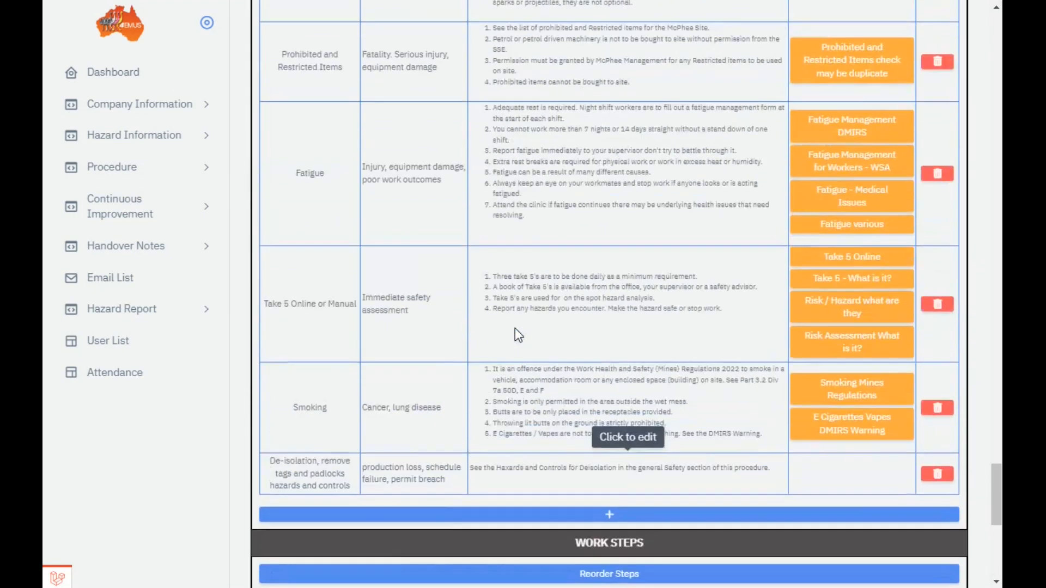
{"action": "scroll", "coordinate": [515, 328], "scroll_direction": "up", "scroll_amount": 12}
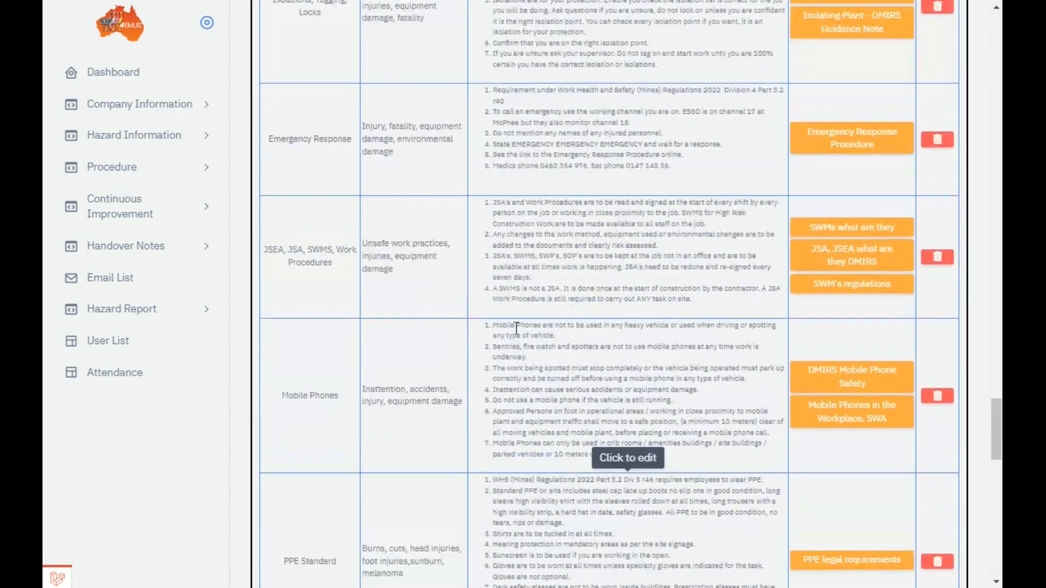
{"action": "scroll", "coordinate": [515, 328], "scroll_direction": "up", "scroll_amount": 6}
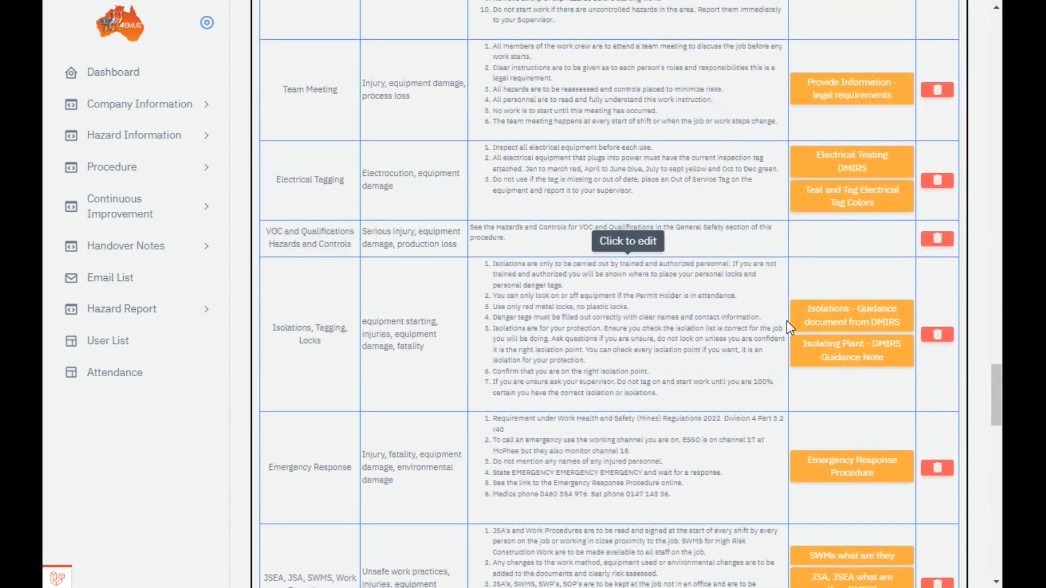
{"action": "scroll", "coordinate": [540, 342], "scroll_direction": "up", "scroll_amount": 9}
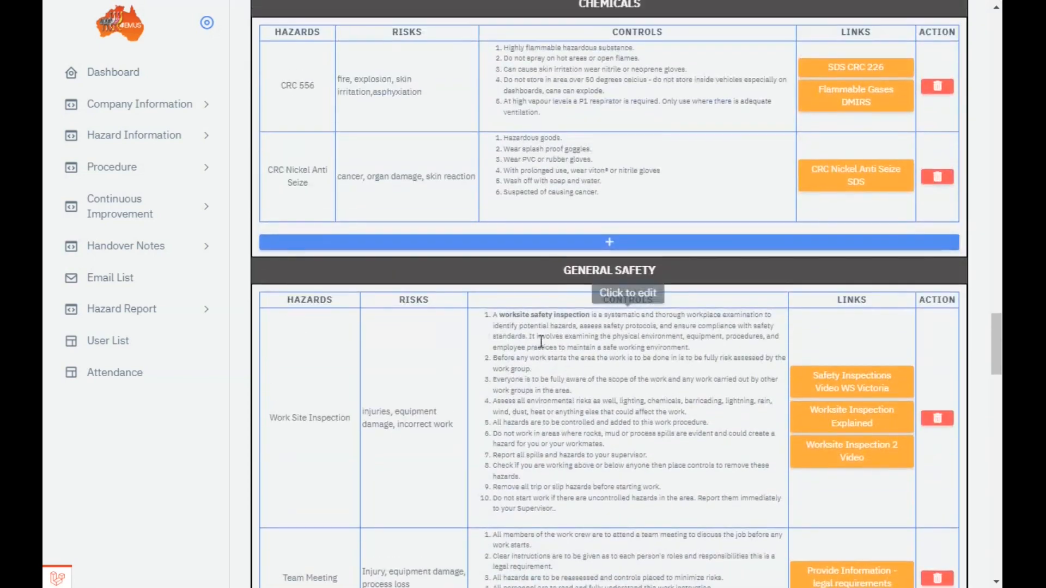
{"action": "scroll", "coordinate": [541, 342], "scroll_direction": "up", "scroll_amount": 13}
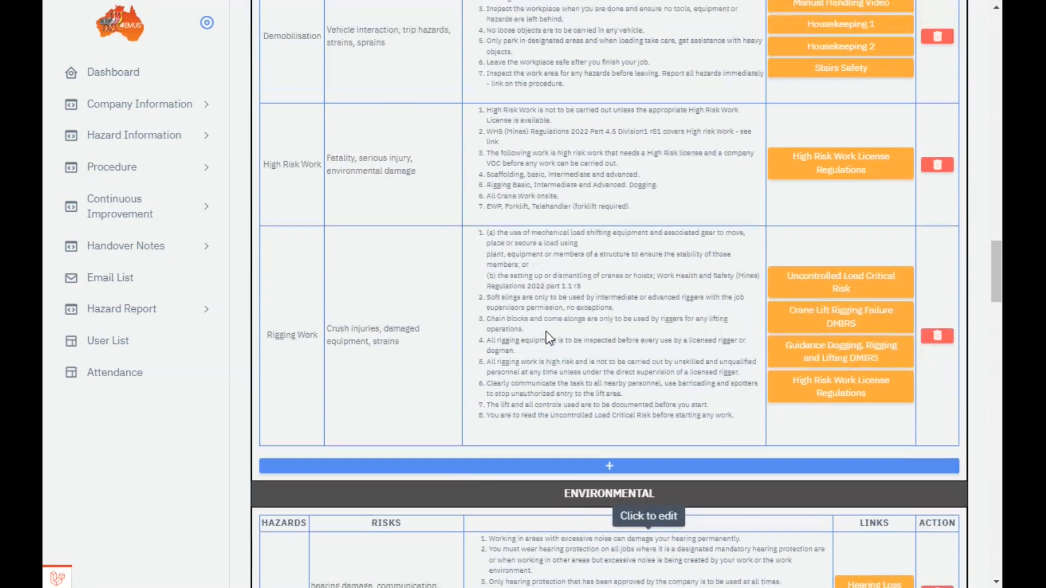
{"action": "scroll", "coordinate": [546, 334], "scroll_direction": "up", "scroll_amount": 6}
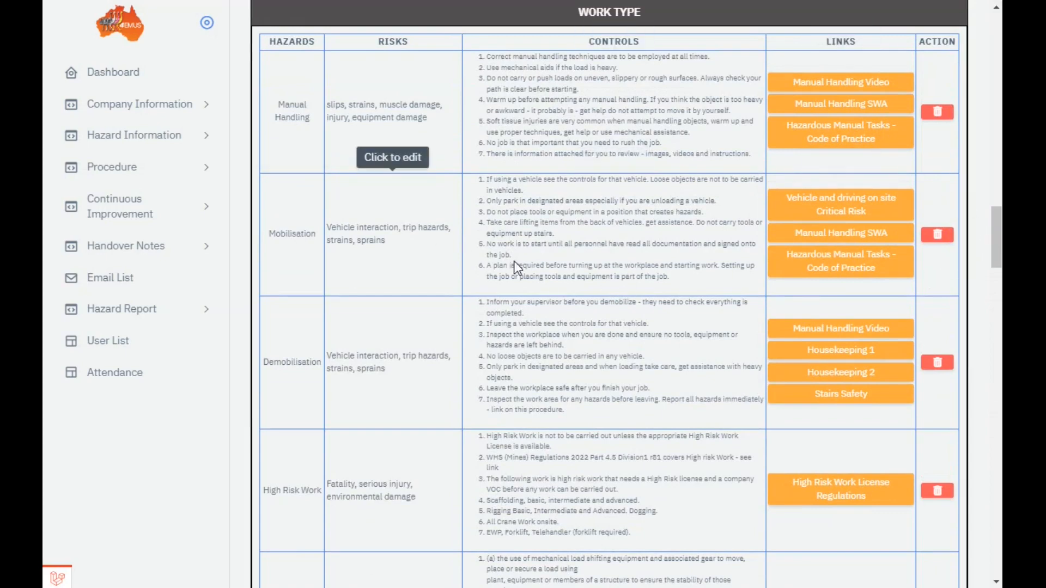
Step: Describe the third work step: undo the 45mm inlet spool nuts, two-person lift the 25kg spool, place it safely, photograph its rubber lining, add to Handover notes
{"action": "left_click_drag", "start_coordinate": [996, 248], "coordinate": [982, 561]}
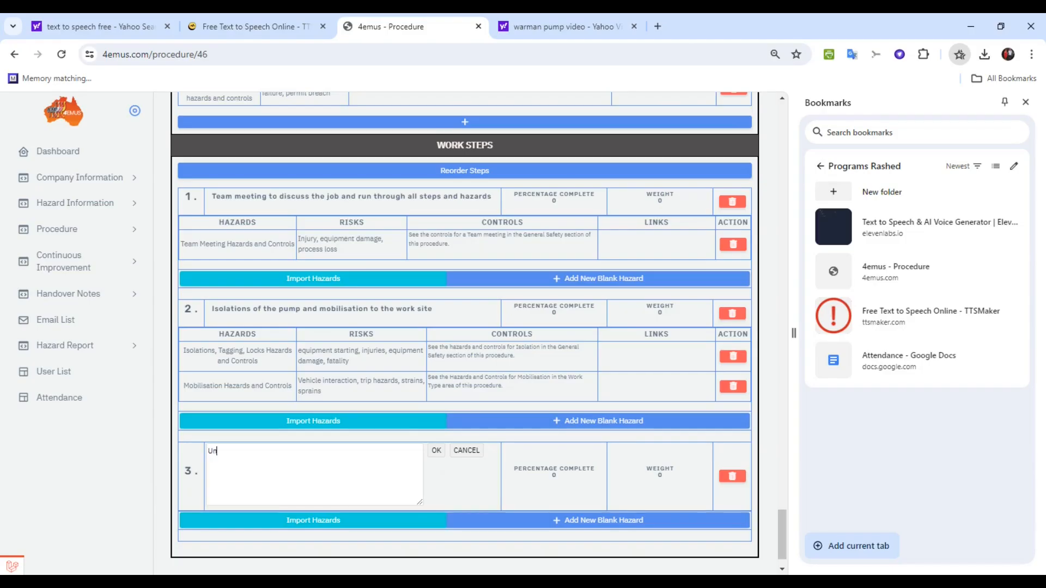
{"action": "type", "text": "mm nuts holding the inlet spool in place."}
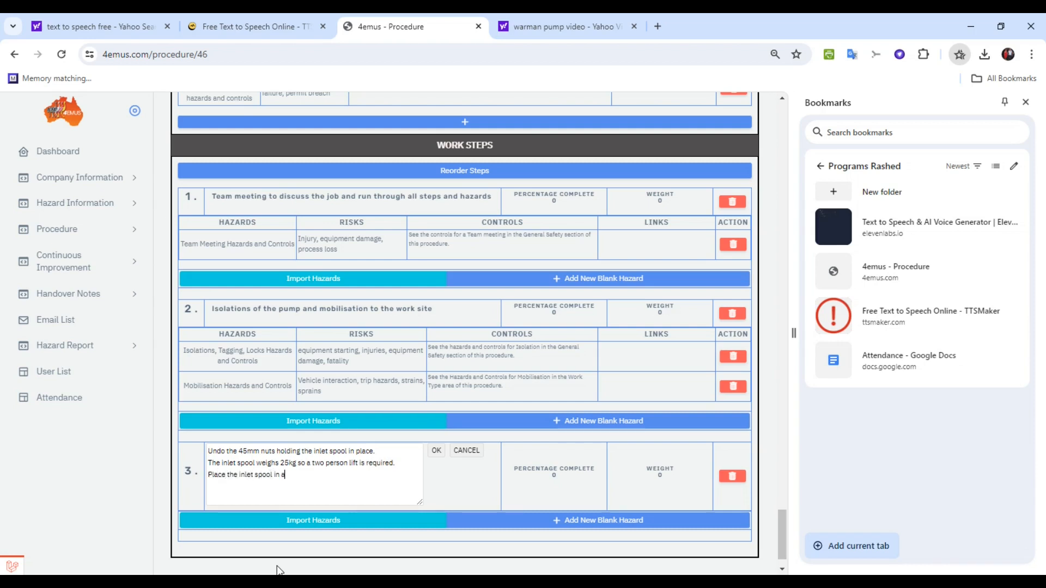
{"action": "type", "text": "position and take a photo of the condition of"}
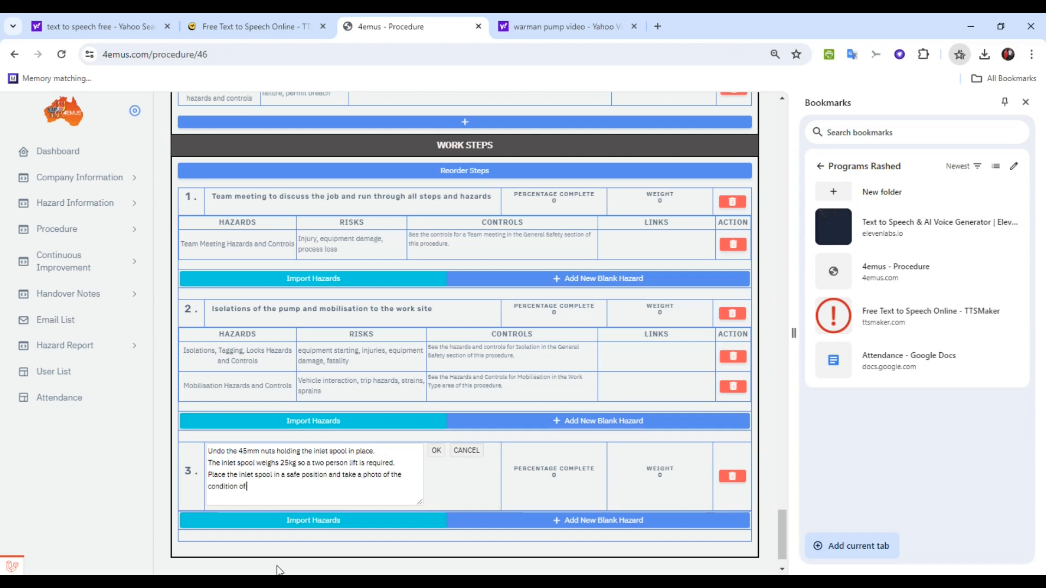
{"action": "type", "text": " the internal run=bber"}
{"action": "type", "text": "bber lining"}
{"action": "left_click", "coordinate": [436, 451]}
Step: Import the "Rattle Gun Electric/Battery Hazards and Controls" hazard into the inlet spool removal work step
{"action": "left_click", "coordinate": [301, 493]}
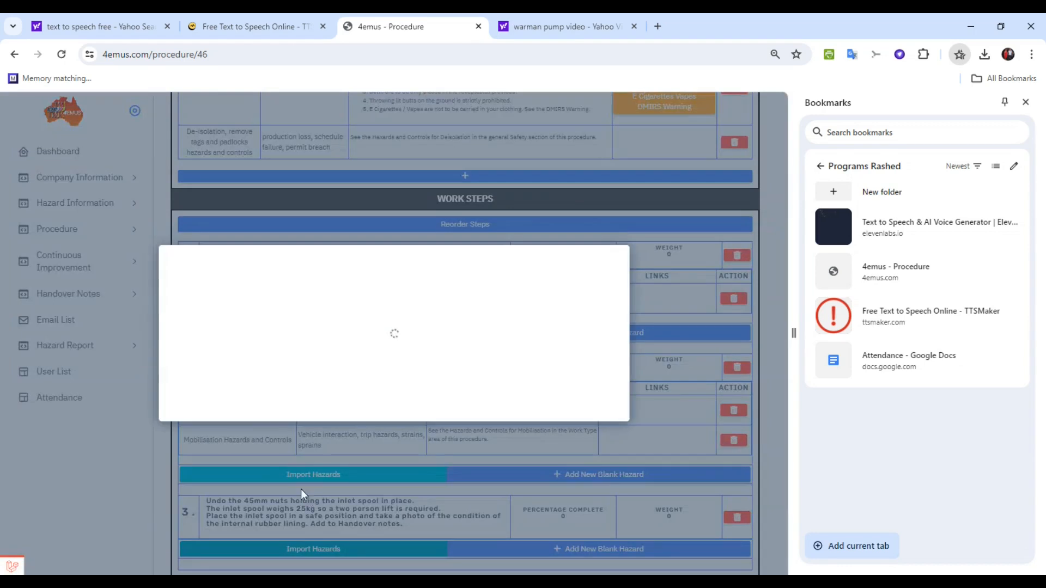
{"action": "left_click", "coordinate": [550, 202]}
{"action": "type", "text": "ra"}
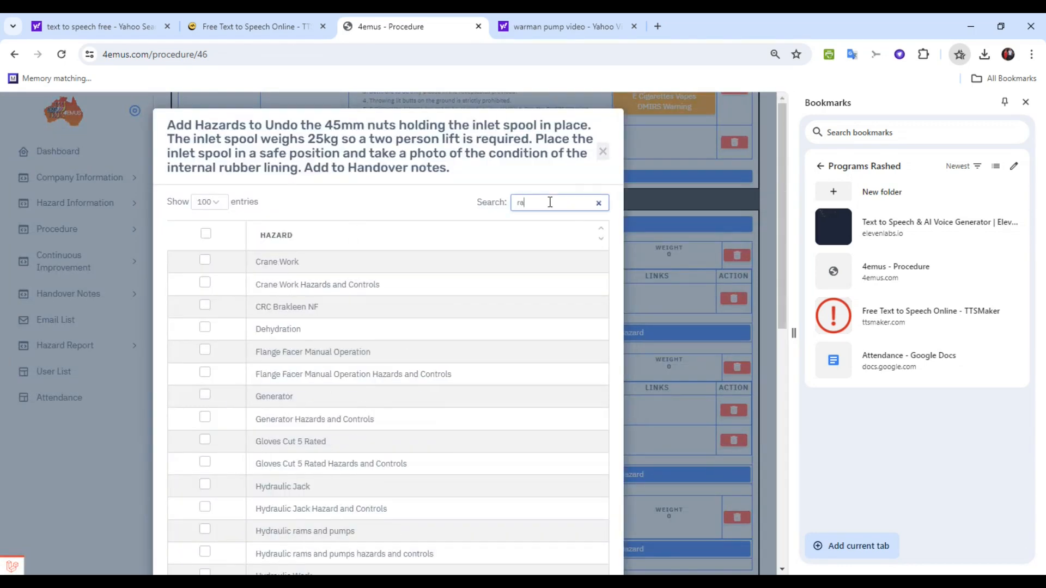
{"action": "type", "text": "tt"}
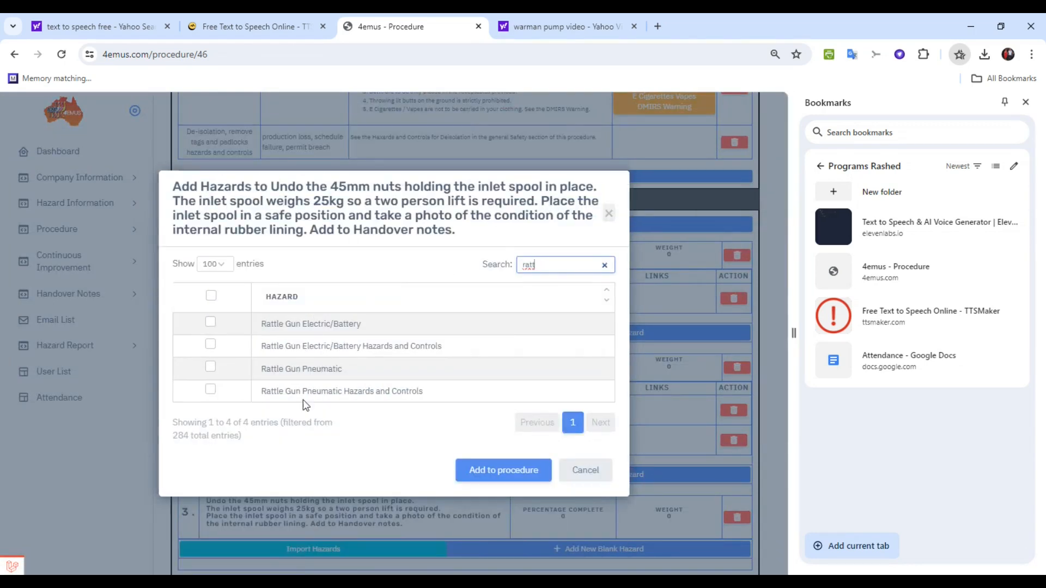
{"action": "left_click", "coordinate": [325, 343]}
{"action": "left_click", "coordinate": [490, 469]}
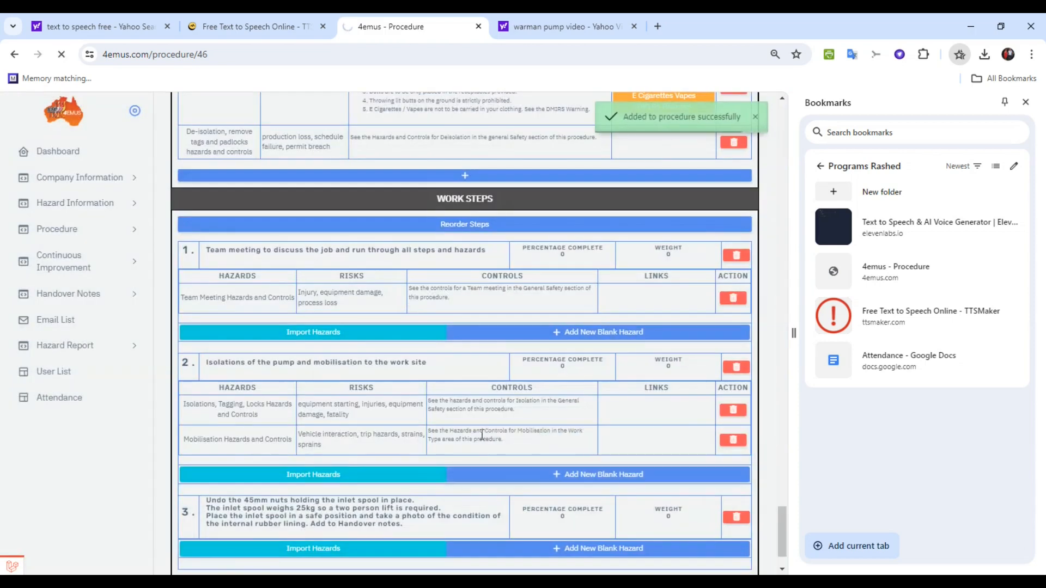
Step: Import the "Manual Handling Hazards and Controls" hazard into the inlet spool removal work step
{"action": "scroll", "coordinate": [482, 414], "scroll_direction": "down", "scroll_amount": 3}
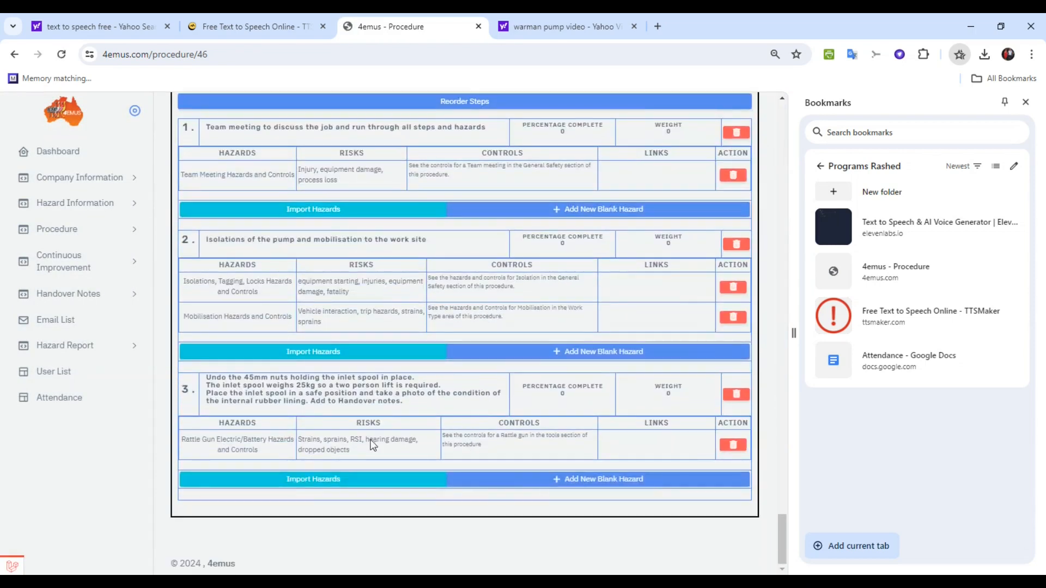
{"action": "left_click", "coordinate": [317, 479]}
{"action": "left_click", "coordinate": [549, 204]}
{"action": "type", "text": "manua"}
{"action": "left_click", "coordinate": [310, 381]}
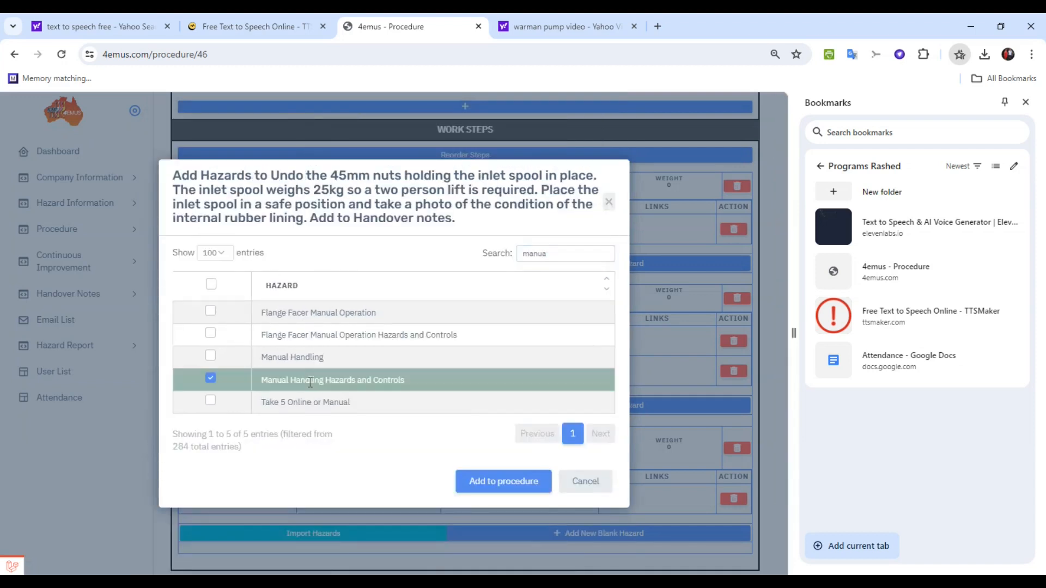
{"action": "left_click", "coordinate": [509, 482]}
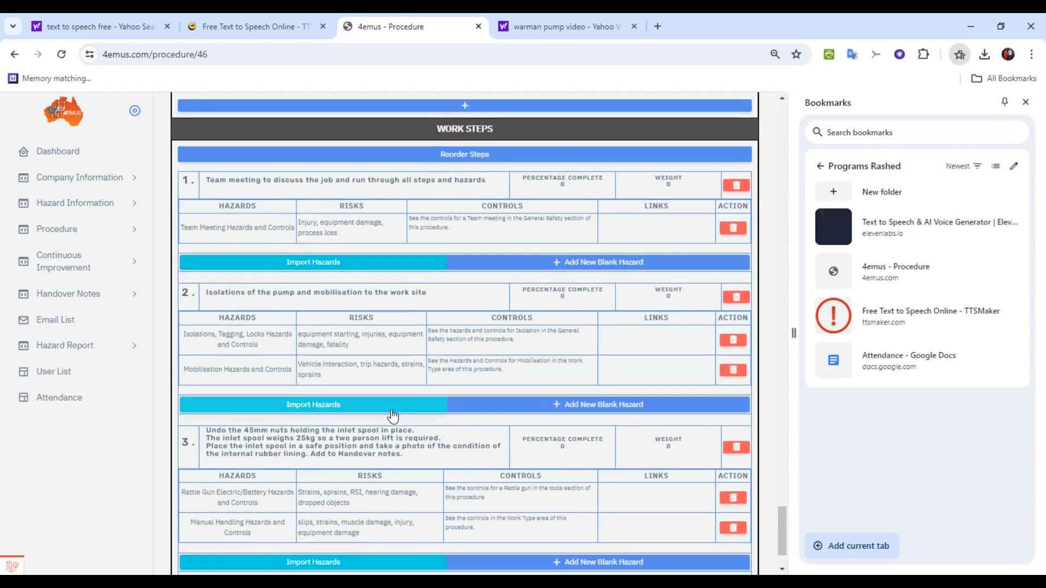
Step: Start a blank hazard for the inlet spool step with department General, hazard "Information images and video for the work step" and risk NA
{"action": "scroll", "coordinate": [377, 473], "scroll_direction": "down", "scroll_amount": 2}
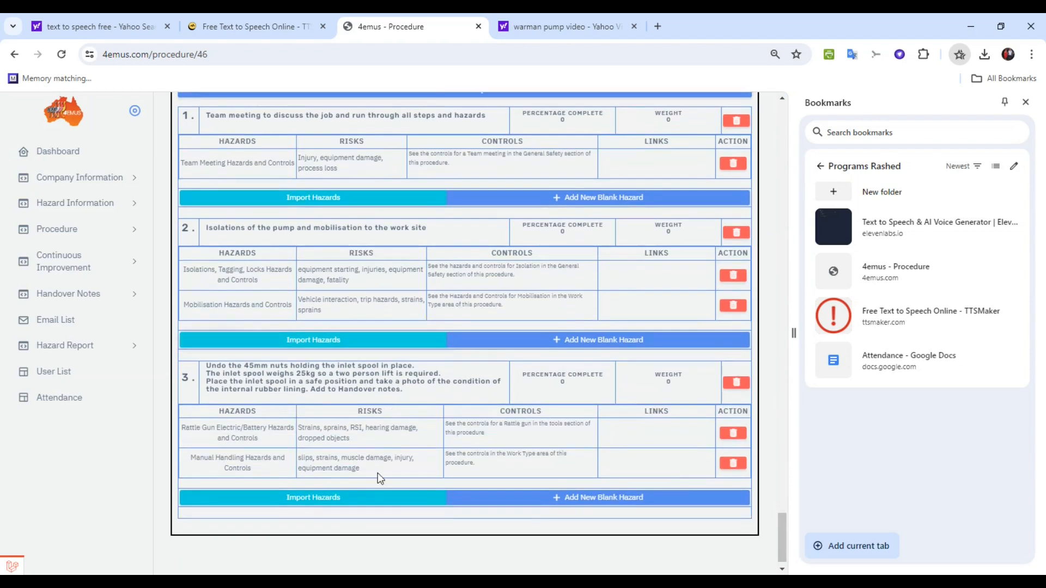
{"action": "left_click", "coordinate": [577, 499]}
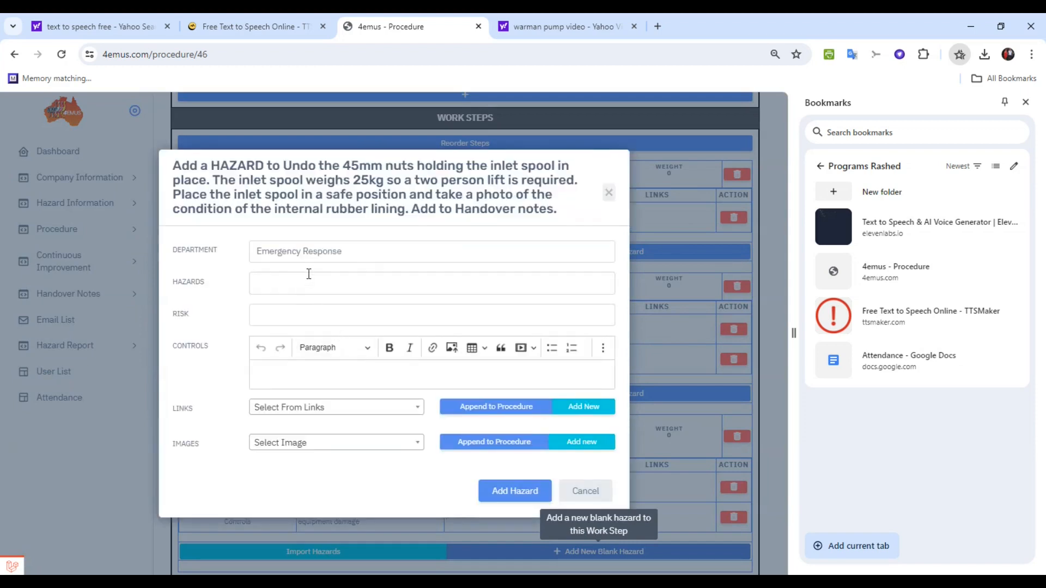
{"action": "left_click", "coordinate": [347, 254]}
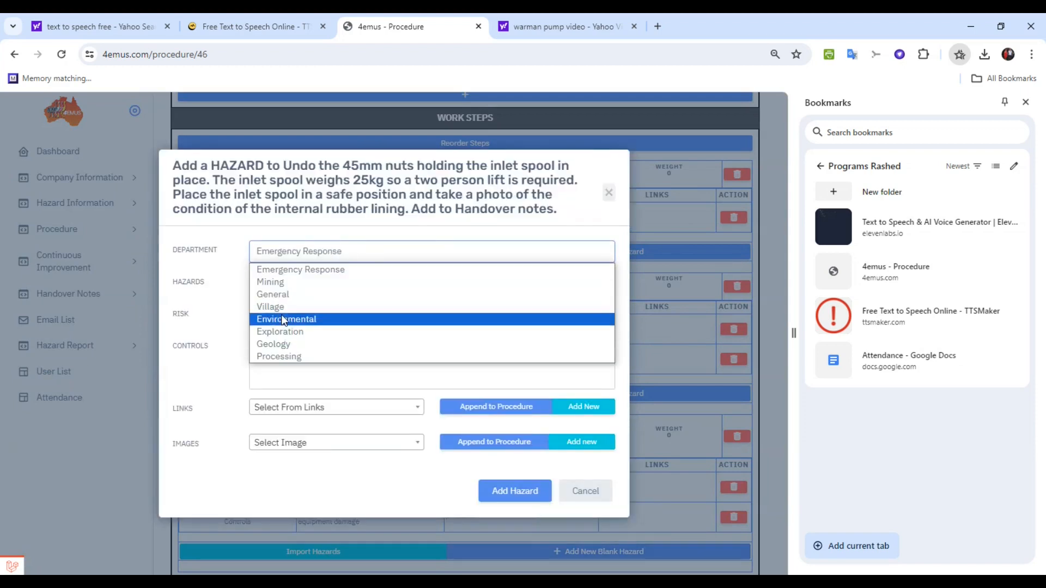
{"action": "left_click", "coordinate": [275, 294]}
{"action": "left_click", "coordinate": [268, 283]}
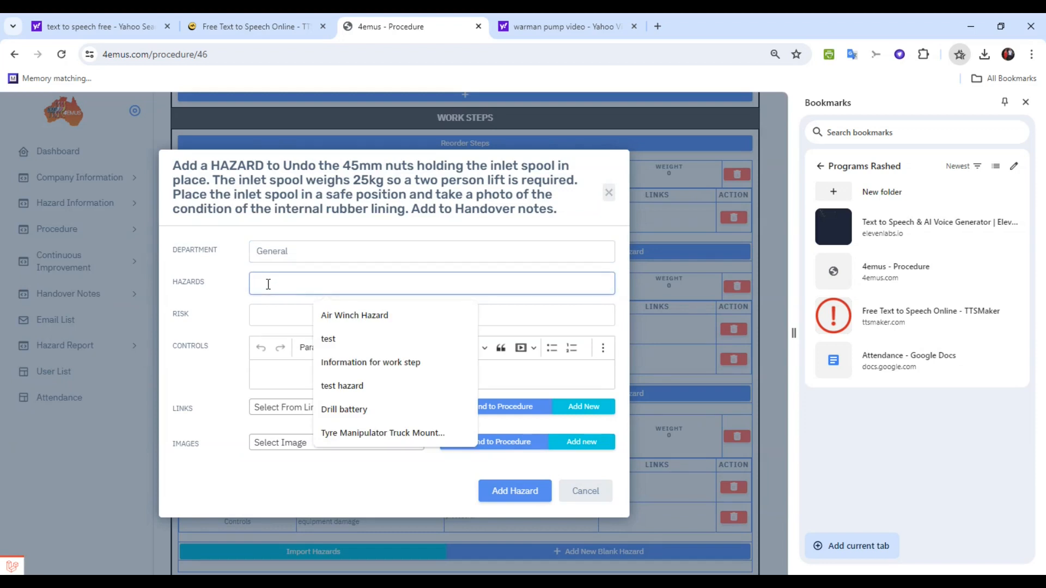
{"action": "type", "text": "Information images and video for the work step"}
{"action": "left_click", "coordinate": [271, 320]}
{"action": "type", "text": "NA"}
Step: Enter the hazard's controls as "See the images and the video of the work being undertaken. Any changes take photos or video and upload."
{"action": "left_click", "coordinate": [268, 376]}
{"action": "type", "text": "S"}
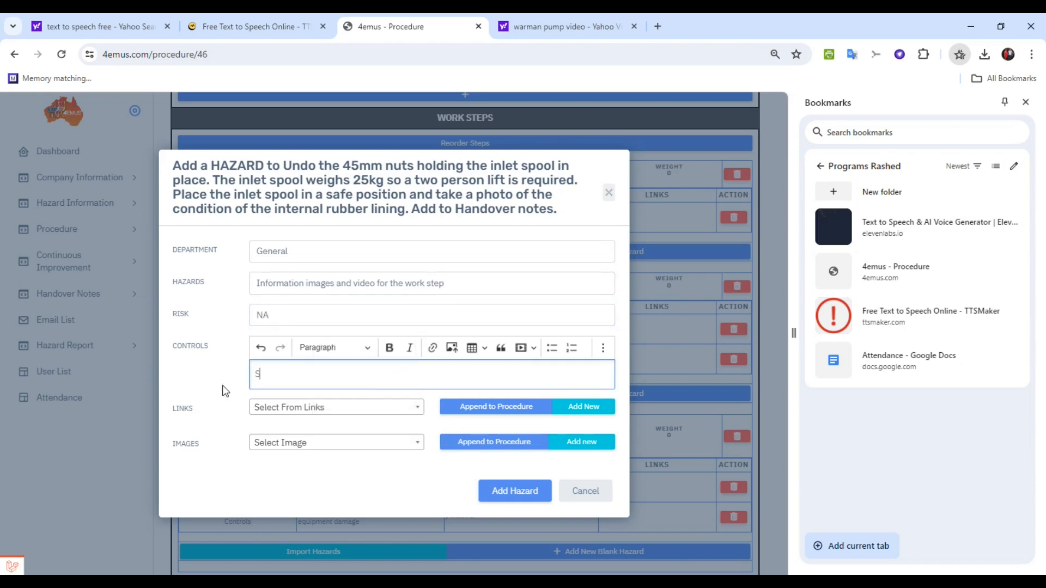
{"action": "type", "text": "ee the images and the video of the work being undertaken. Any chnages take photo "}
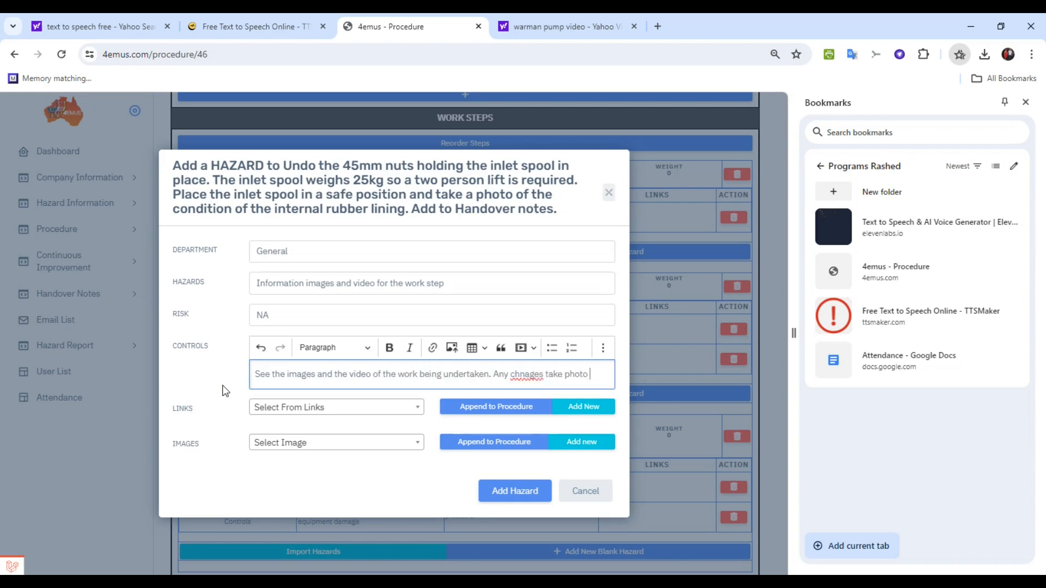
{"action": "type", "text": " or video and upload."}
{"action": "left_click", "coordinate": [531, 371]}
{"action": "key", "text": "BackSpace"}
{"action": "key", "text": "BackSpace"}
{"action": "type", "text": "an"}
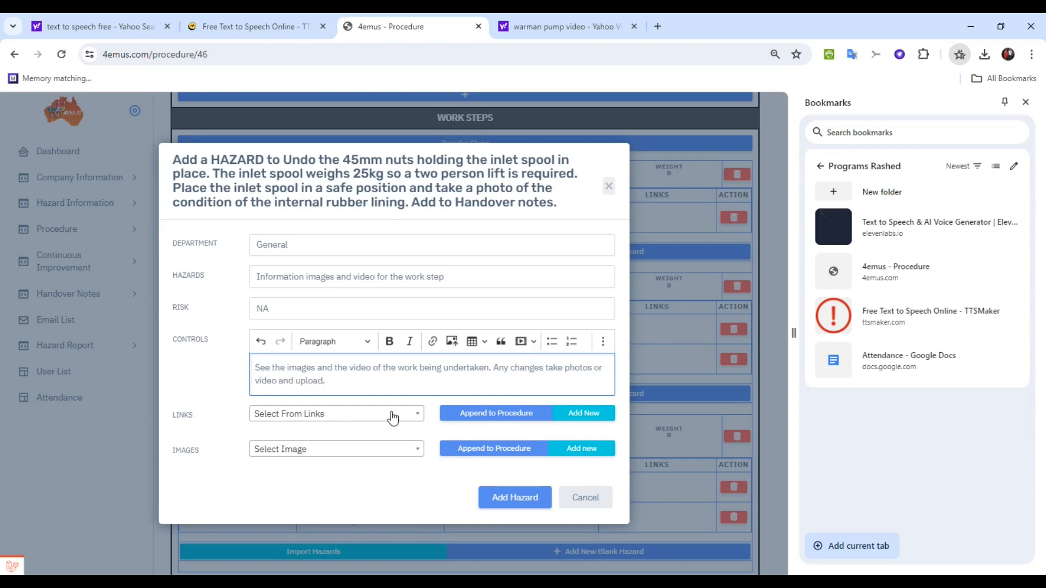
Step: Append the existing "Warman Pump Demo Only Delete Later" link to the new hazard
{"action": "left_click", "coordinate": [392, 417]}
{"action": "left_click", "coordinate": [302, 430]}
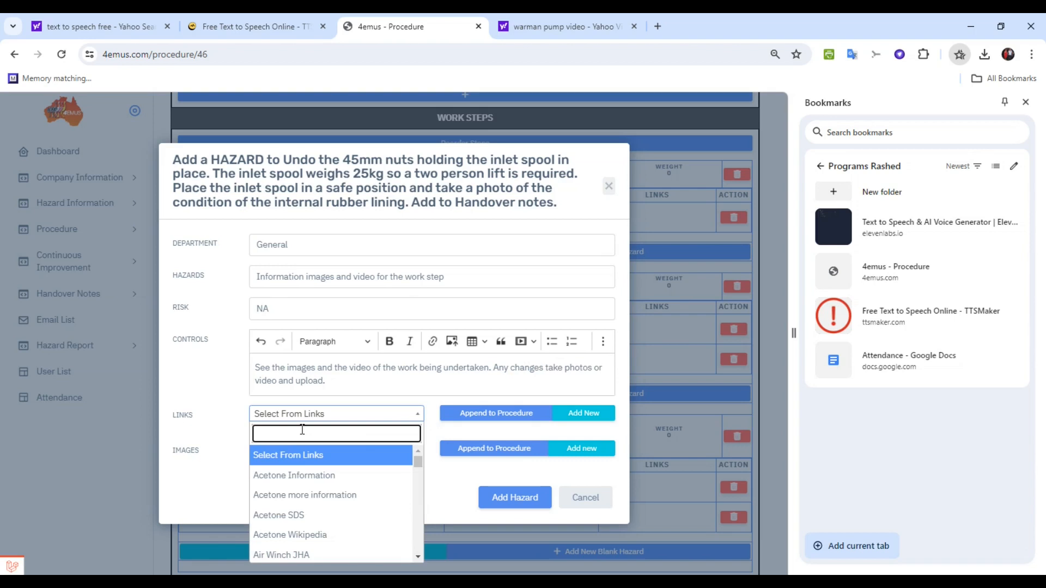
{"action": "type", "text": "war"}
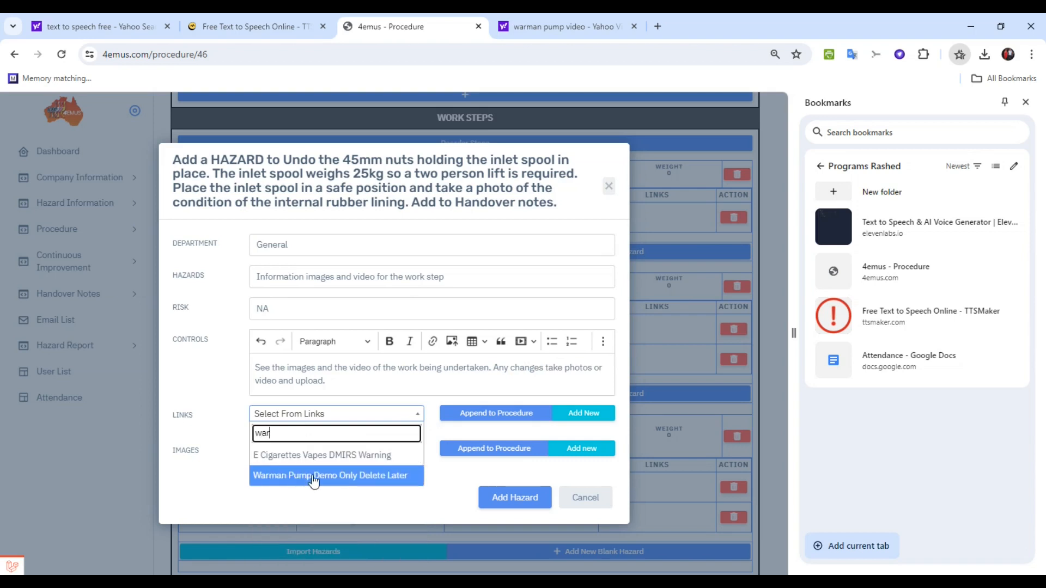
{"action": "left_click", "coordinate": [315, 478]}
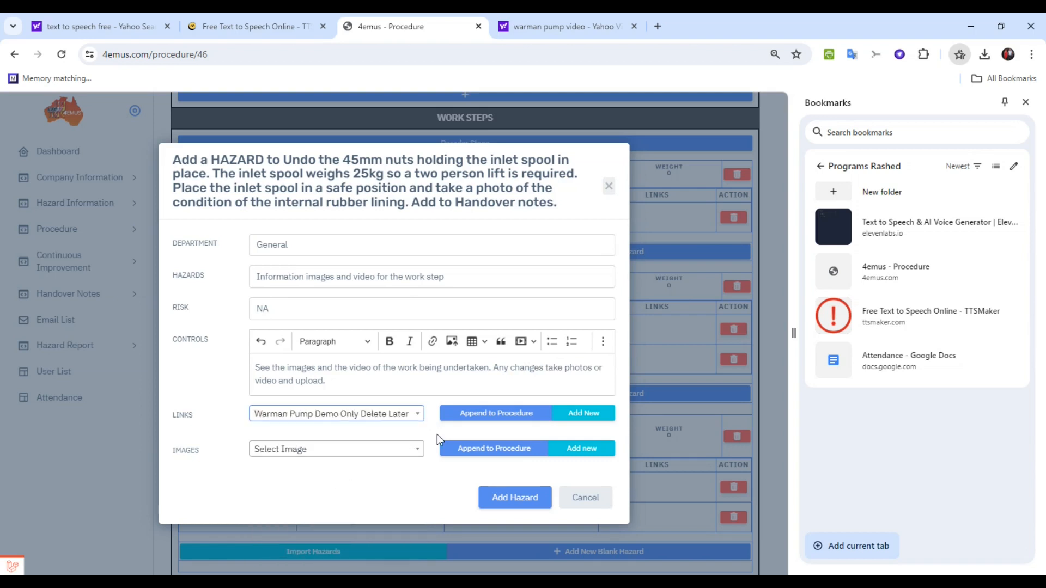
{"action": "left_click", "coordinate": [496, 413]}
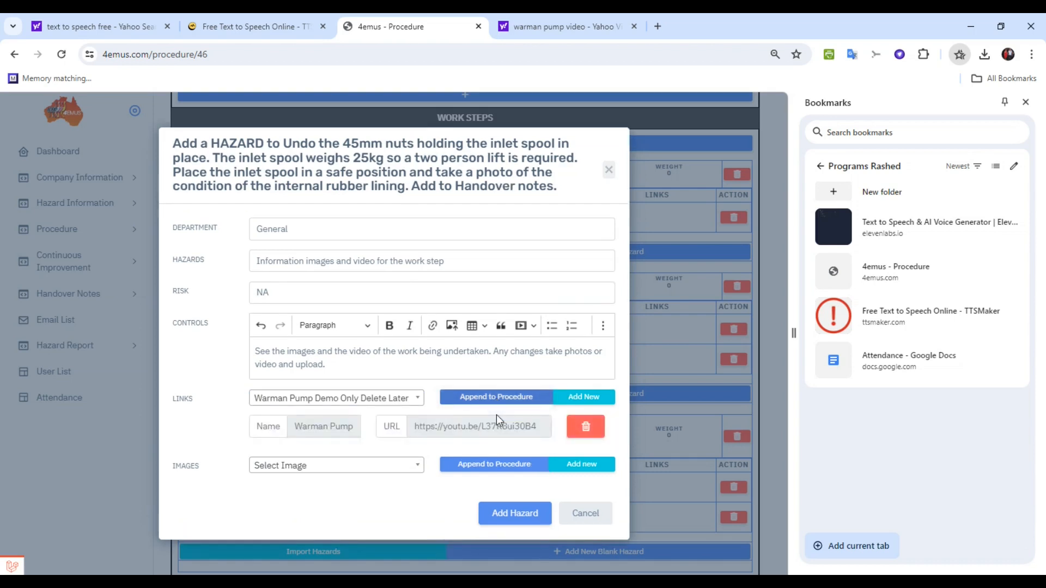
Step: Append the existing "Warman Inlet Spool" image to the new hazard
{"action": "left_click", "coordinate": [414, 467]}
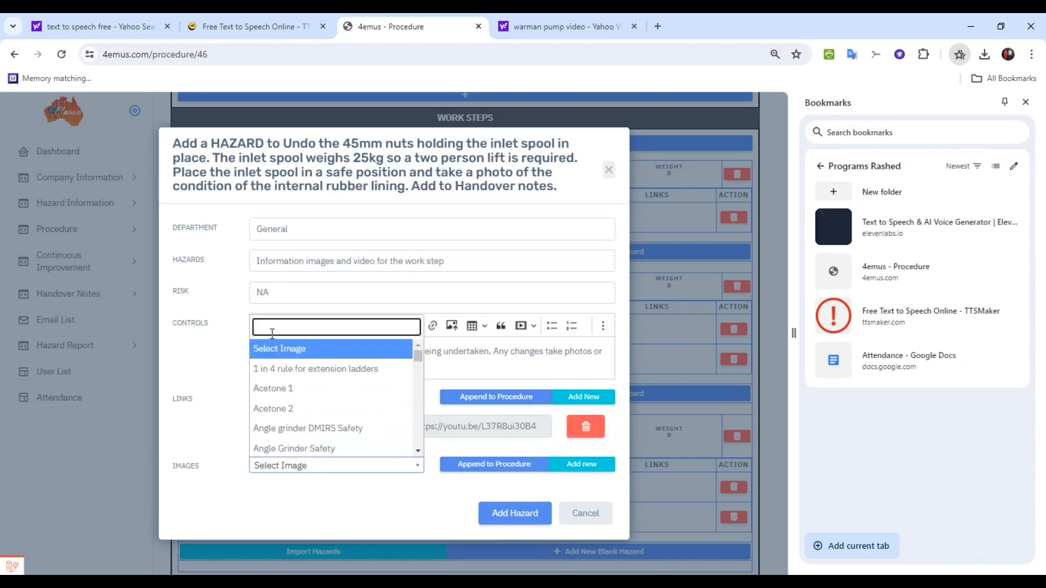
{"action": "type", "text": "war"}
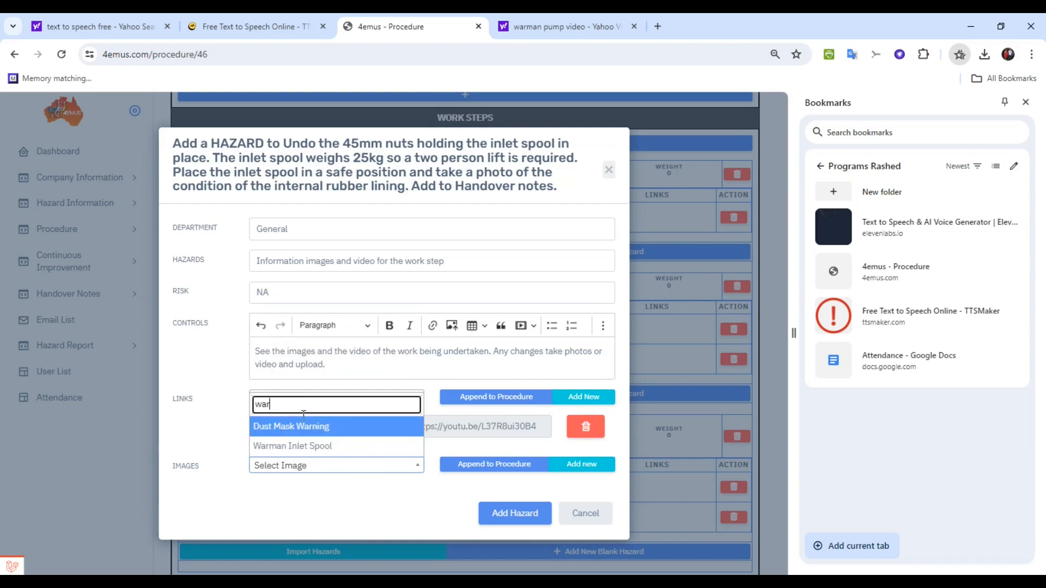
{"action": "left_click", "coordinate": [300, 449]}
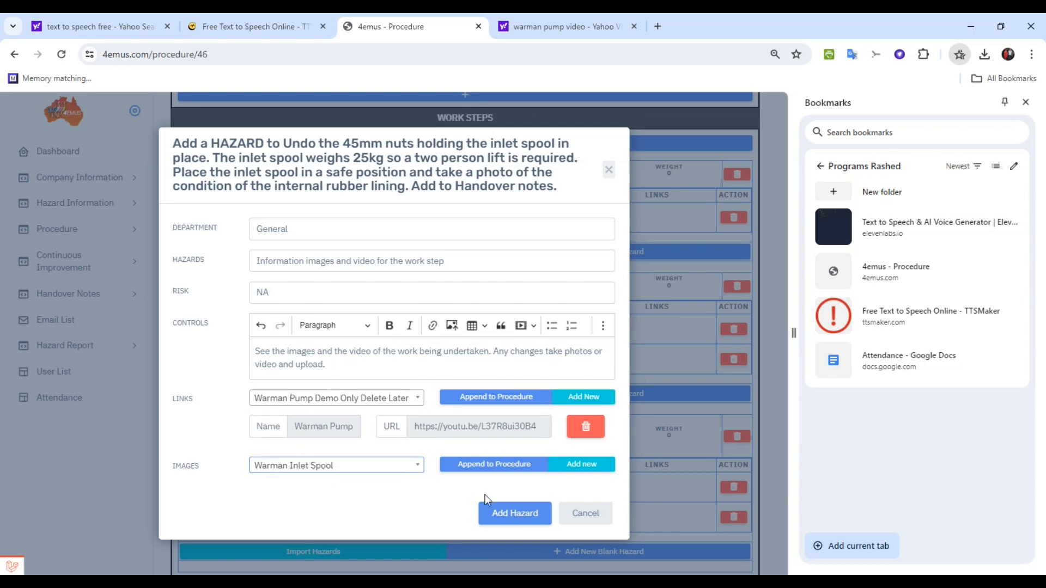
{"action": "left_click", "coordinate": [494, 465]}
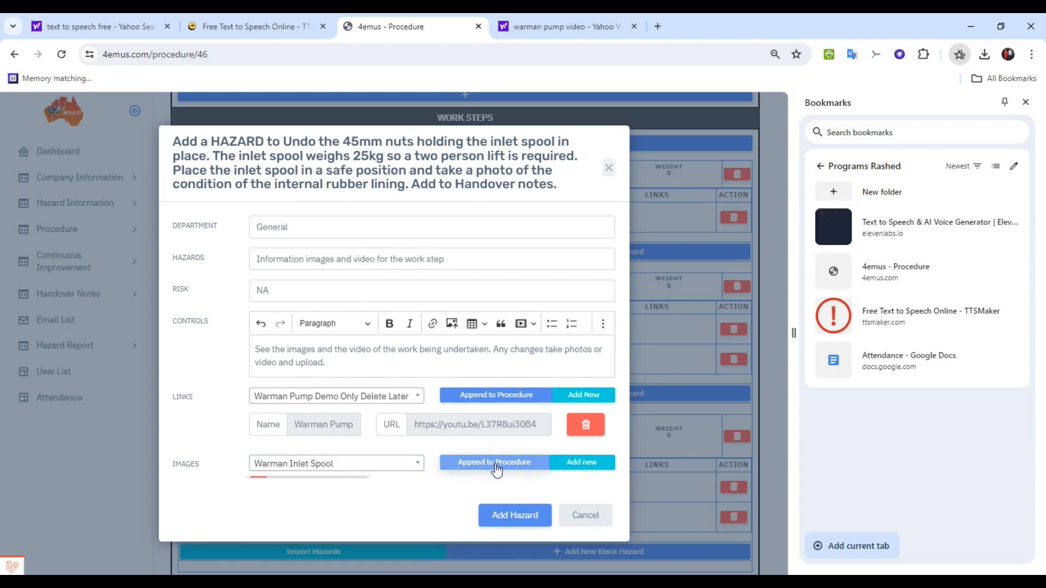
Step: Add a second image to the hazard by uploading the warman2 file from the "Images for 4emus" folder
{"action": "left_click", "coordinate": [577, 450]}
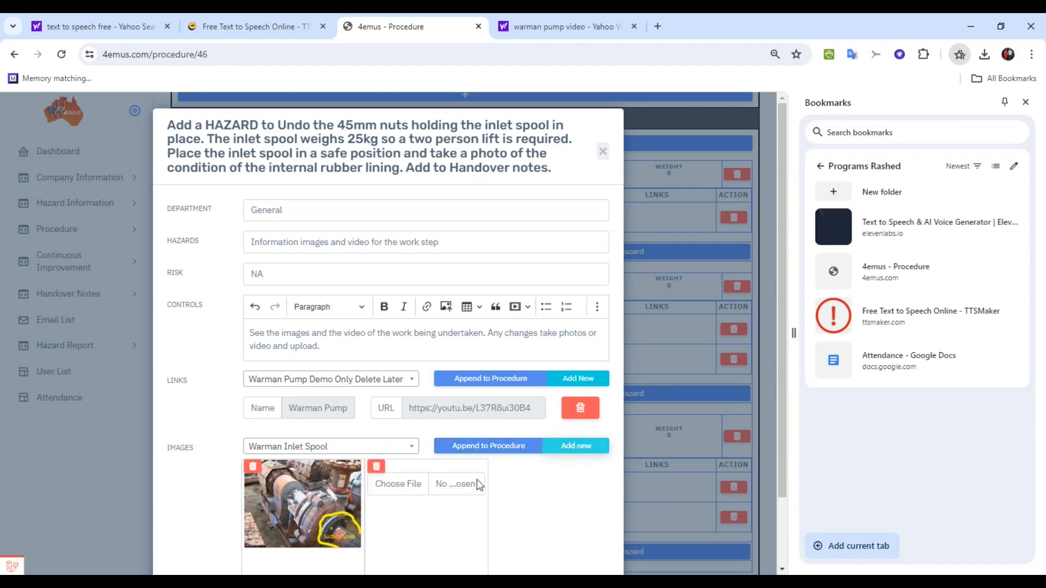
{"action": "left_click", "coordinate": [393, 488]}
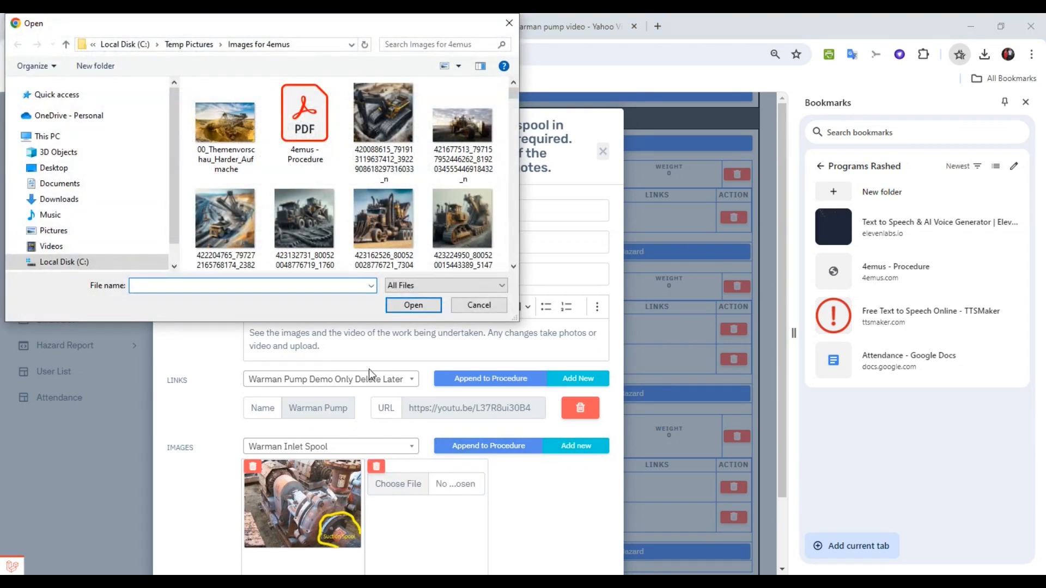
{"action": "left_click_drag", "start_coordinate": [515, 93], "coordinate": [437, 270]}
{"action": "left_click", "coordinate": [316, 144]}
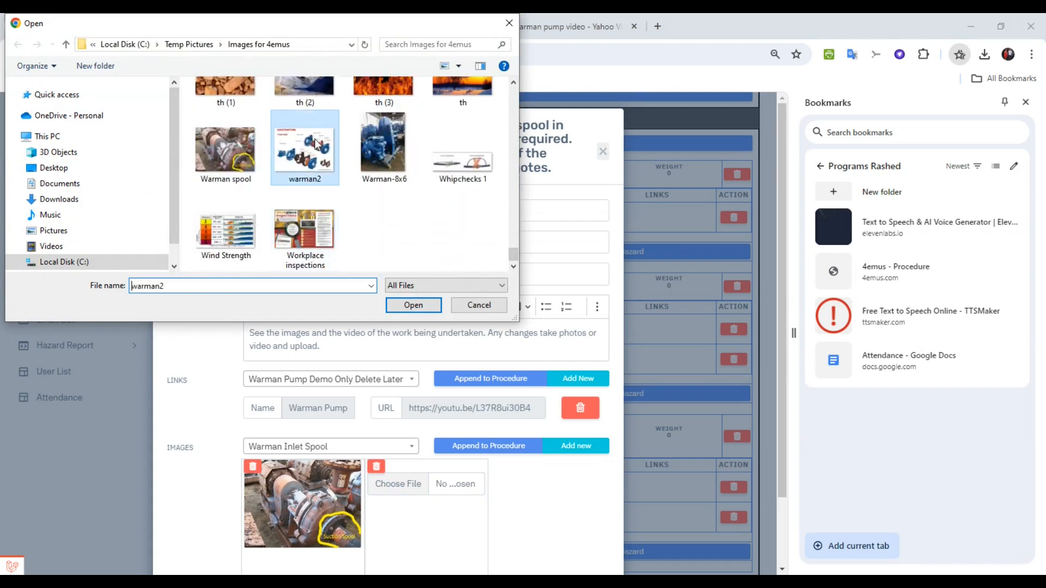
{"action": "left_click", "coordinate": [410, 306]}
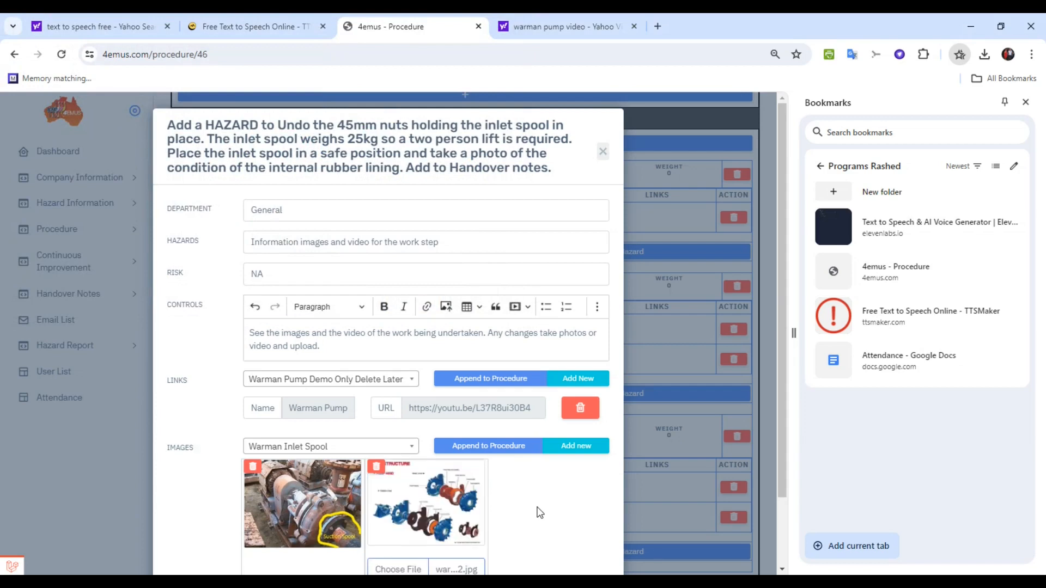
Step: Add the completed information hazard to the inlet spool work step and move it to the top of that step's hazards
{"action": "scroll", "coordinate": [540, 493], "scroll_direction": "down", "scroll_amount": 2}
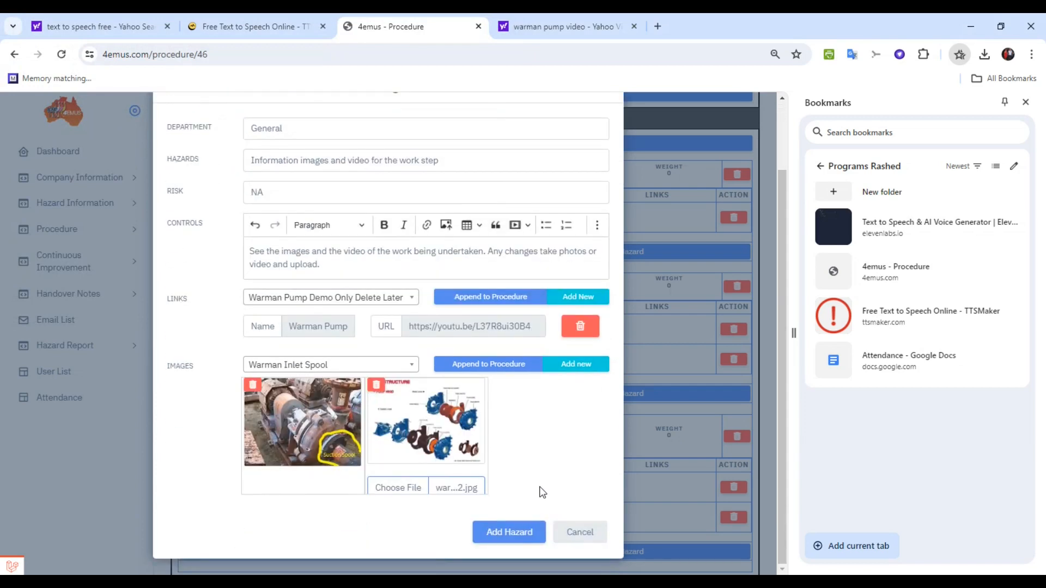
{"action": "left_click", "coordinate": [500, 534]}
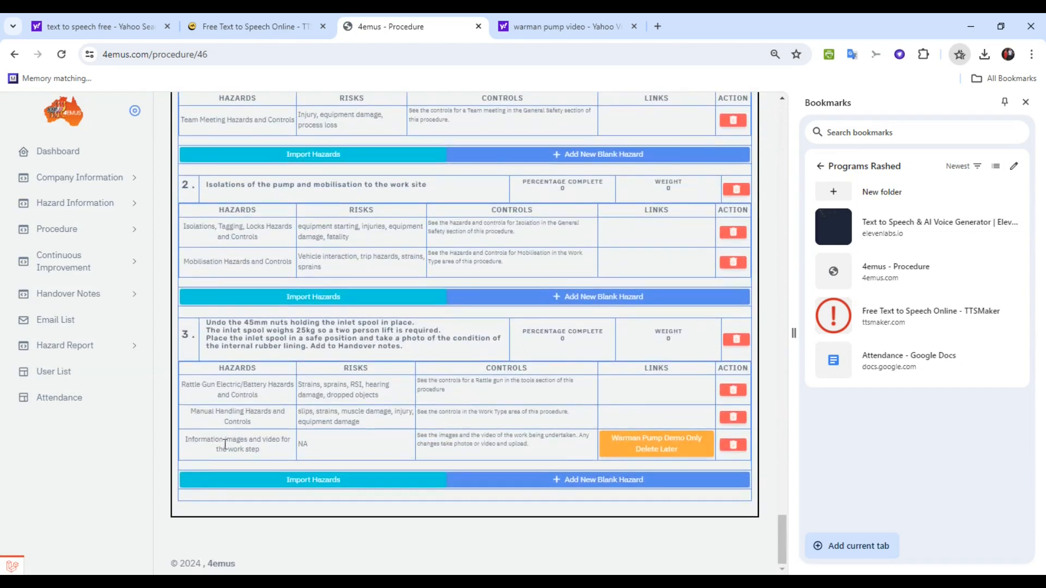
{"action": "left_click_drag", "start_coordinate": [259, 452], "coordinate": [263, 394]}
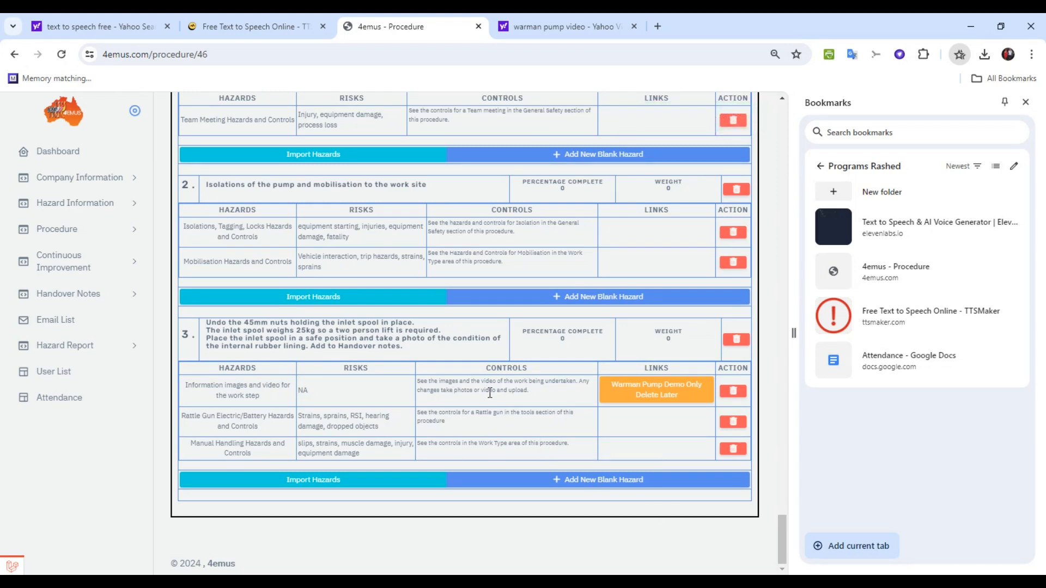
Step: Open the Warman pump link in the inlet spool step, skim through the assembly video and close it
{"action": "left_click", "coordinate": [654, 387]}
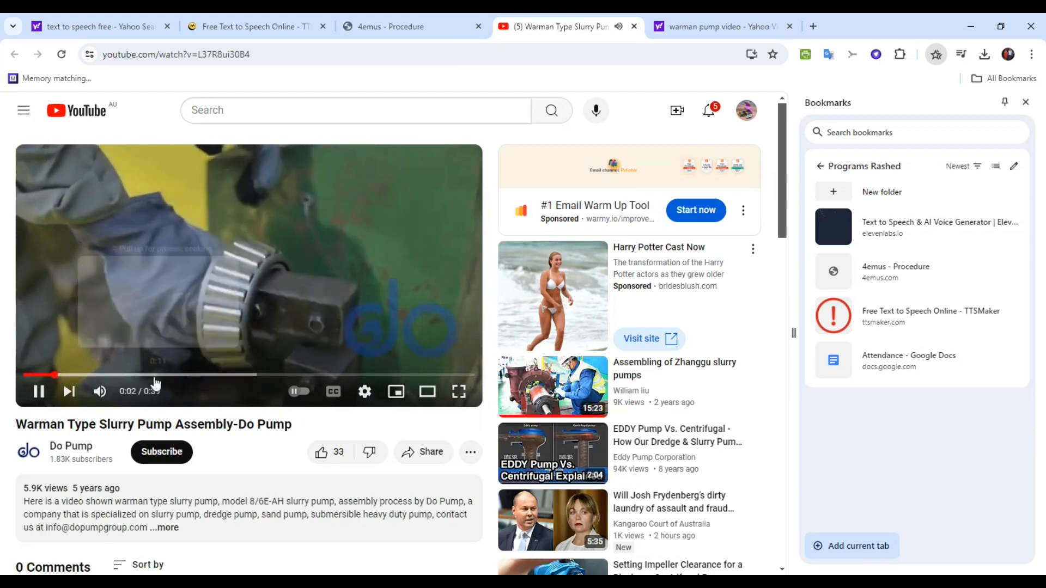
{"action": "left_click_drag", "start_coordinate": [92, 374], "coordinate": [243, 376]}
{"action": "left_click", "coordinate": [295, 377]}
{"action": "left_click", "coordinate": [322, 378]}
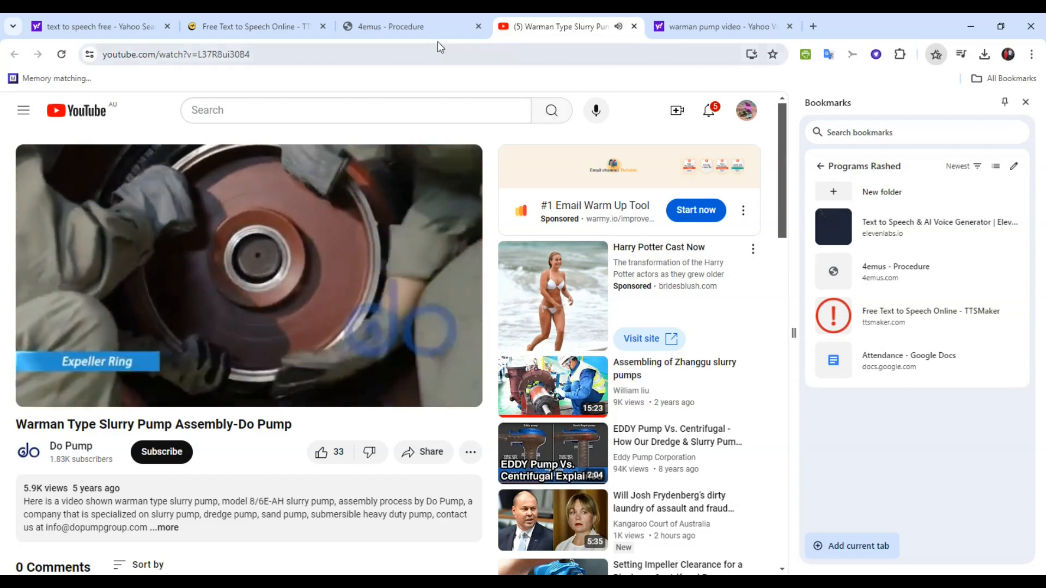
{"action": "left_click", "coordinate": [634, 27]}
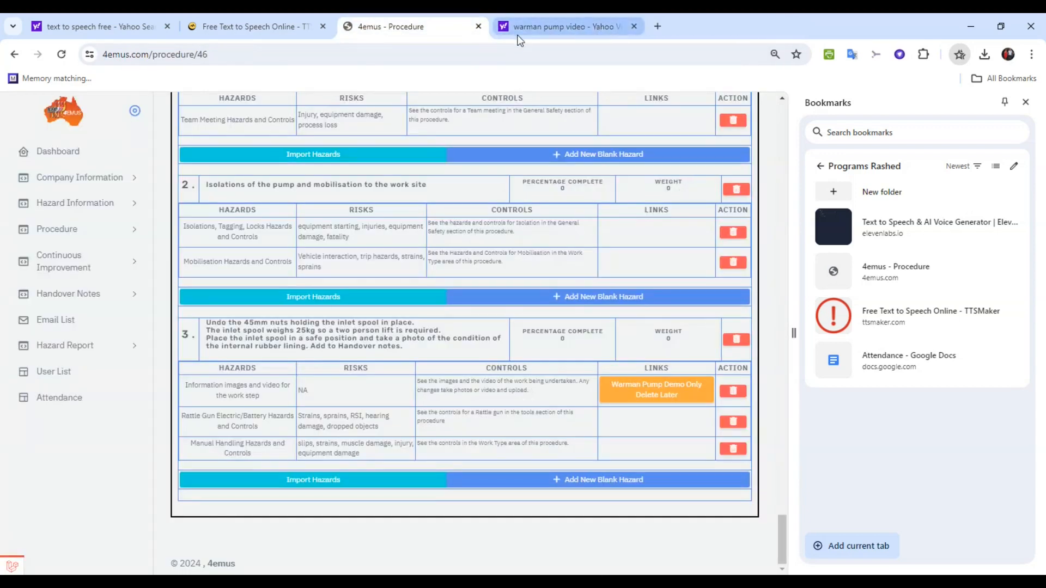
Step: View both images of the inlet spool step's information hazard at full size, remove its Warman pump link and save the hazard
{"action": "left_click", "coordinate": [523, 396]}
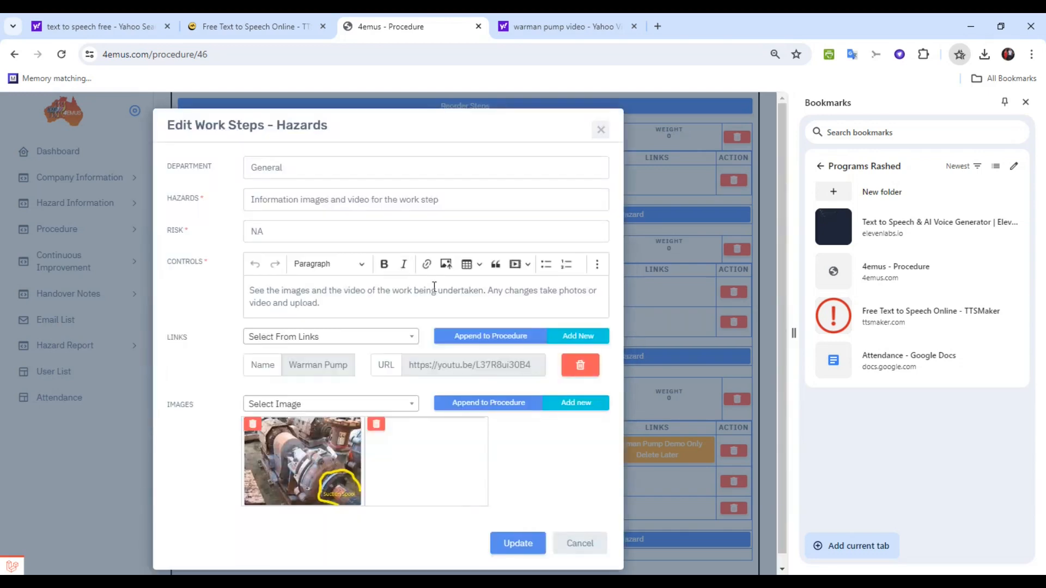
{"action": "left_click", "coordinate": [299, 461]}
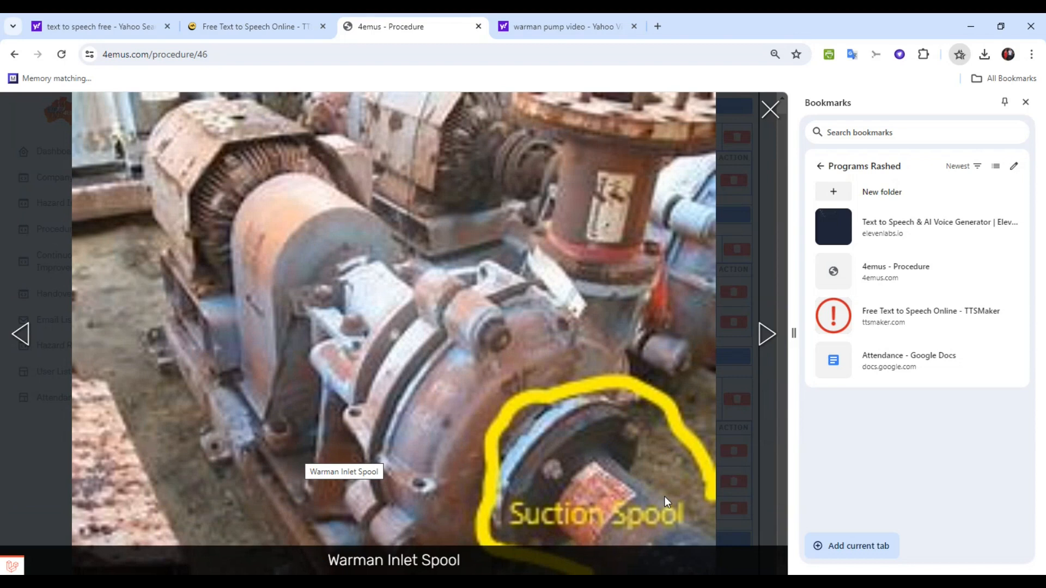
{"action": "left_click", "coordinate": [770, 112]}
{"action": "left_click", "coordinate": [440, 441]}
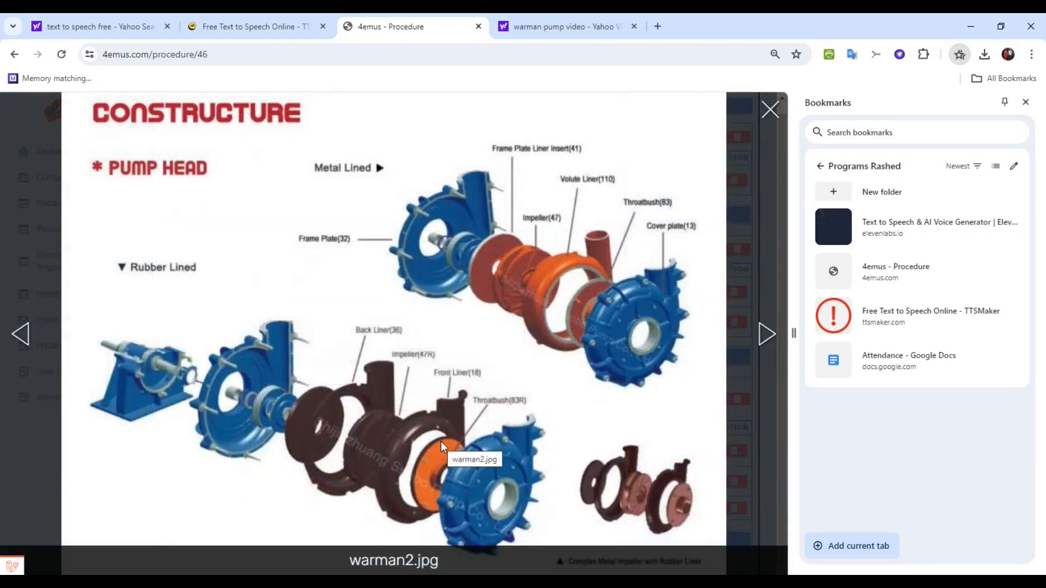
{"action": "left_click", "coordinate": [769, 112]}
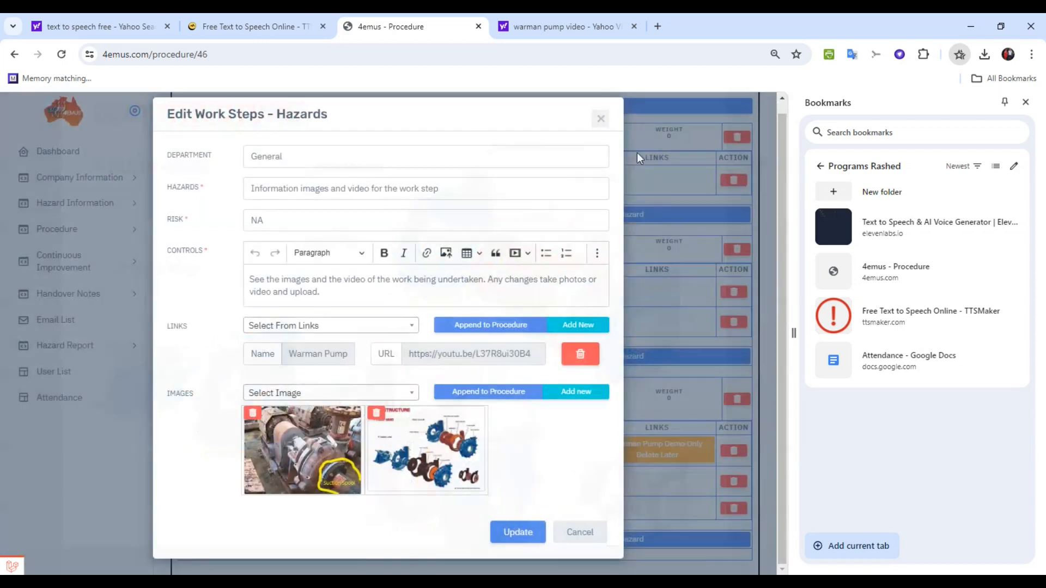
{"action": "left_click", "coordinate": [519, 532]}
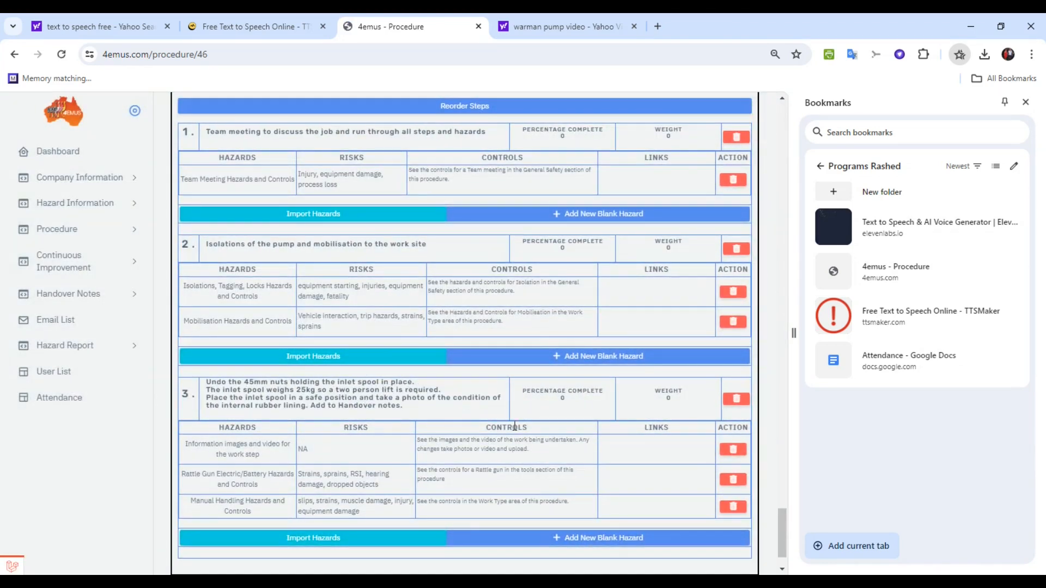
Step: Review the work steps, reopen the inlet spool step's information hazard to check its links and images, and close it without changes
{"action": "scroll", "coordinate": [514, 427], "scroll_direction": "down", "scroll_amount": 2}
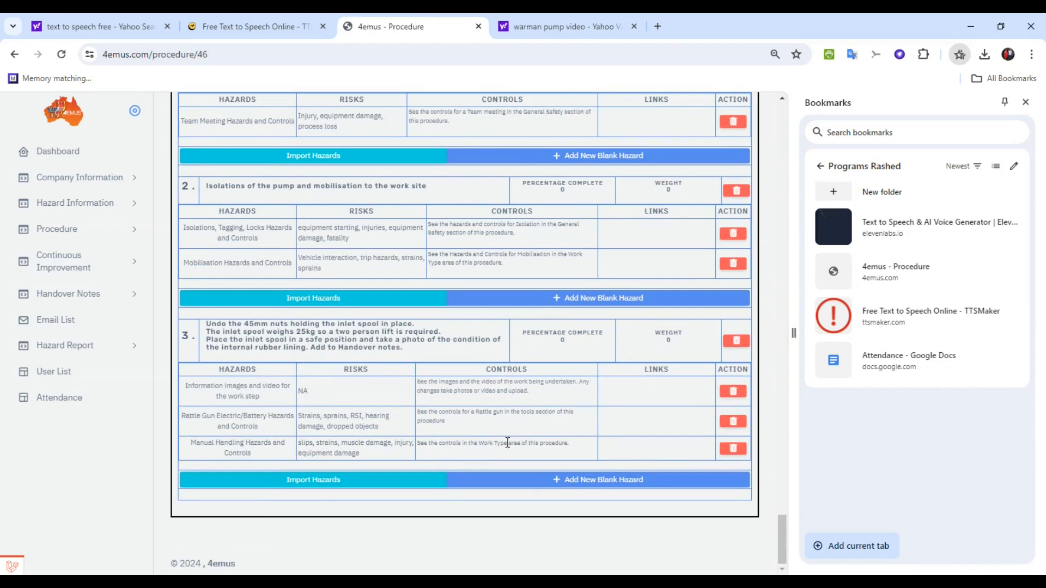
{"action": "scroll", "coordinate": [501, 465], "scroll_direction": "up", "scroll_amount": 10}
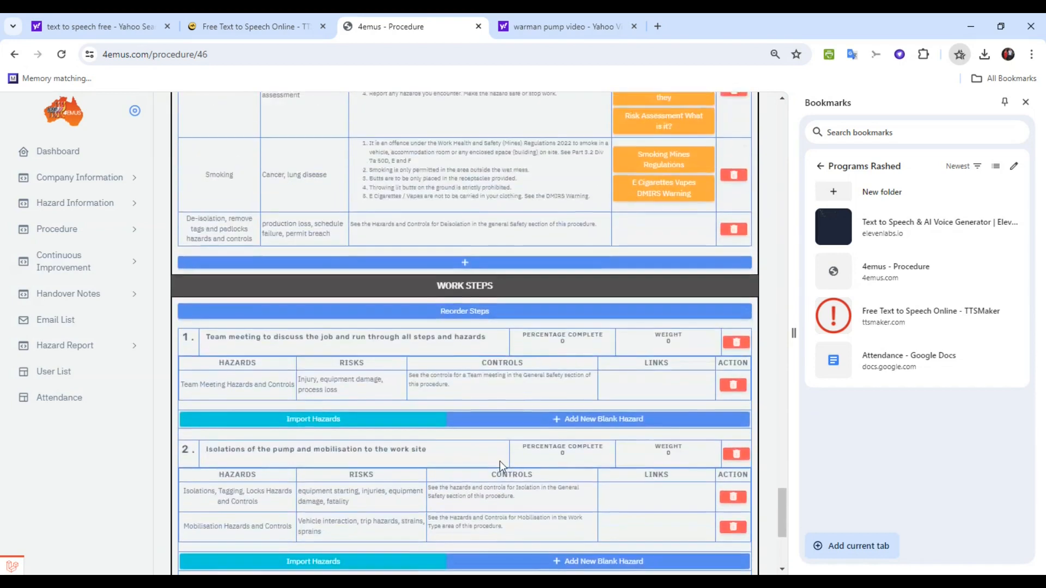
{"action": "scroll", "coordinate": [502, 465], "scroll_direction": "down", "scroll_amount": 5}
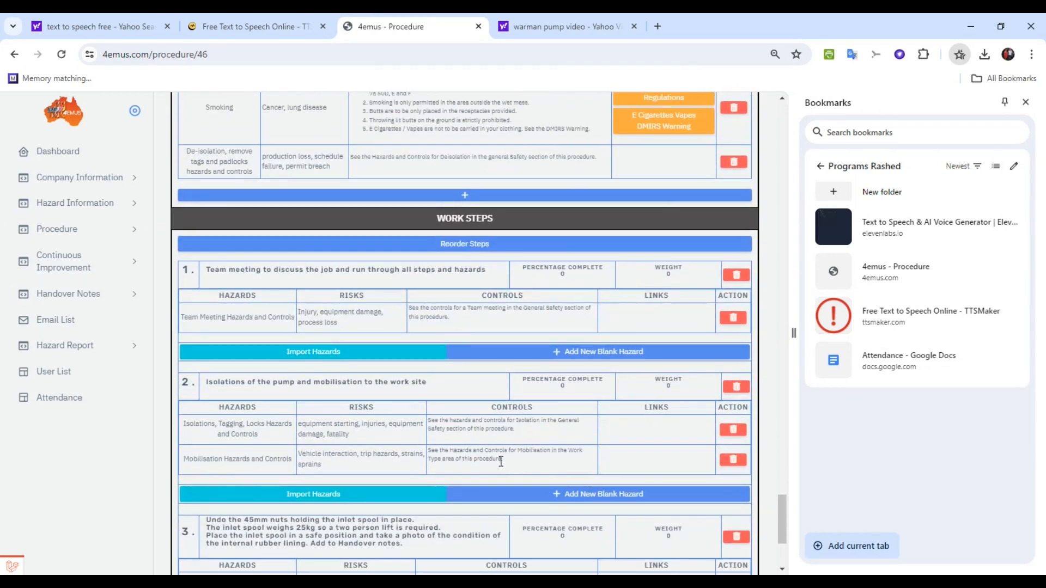
{"action": "scroll", "coordinate": [501, 462], "scroll_direction": "down", "scroll_amount": 5}
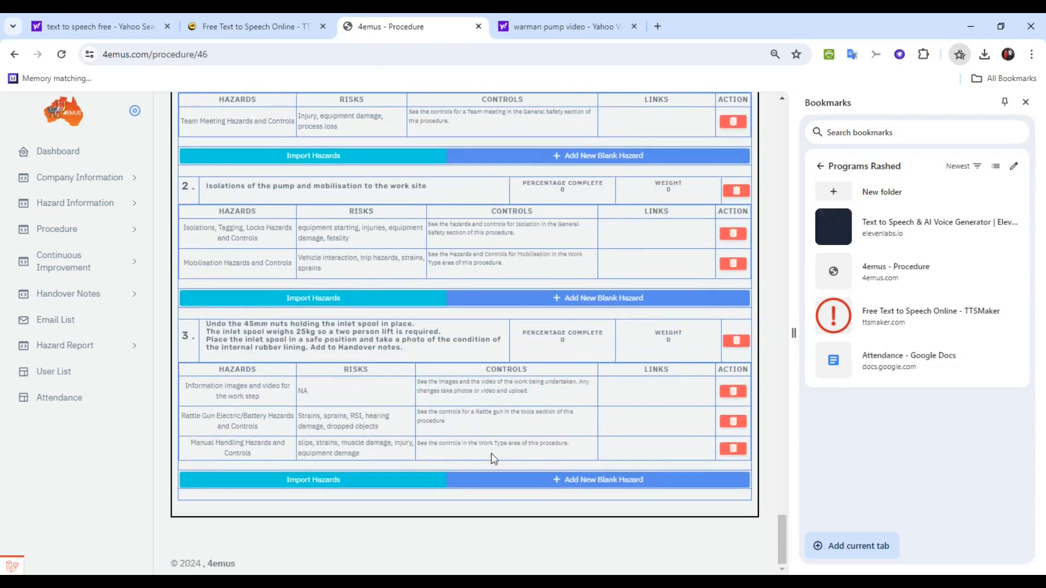
{"action": "left_click", "coordinate": [474, 388]}
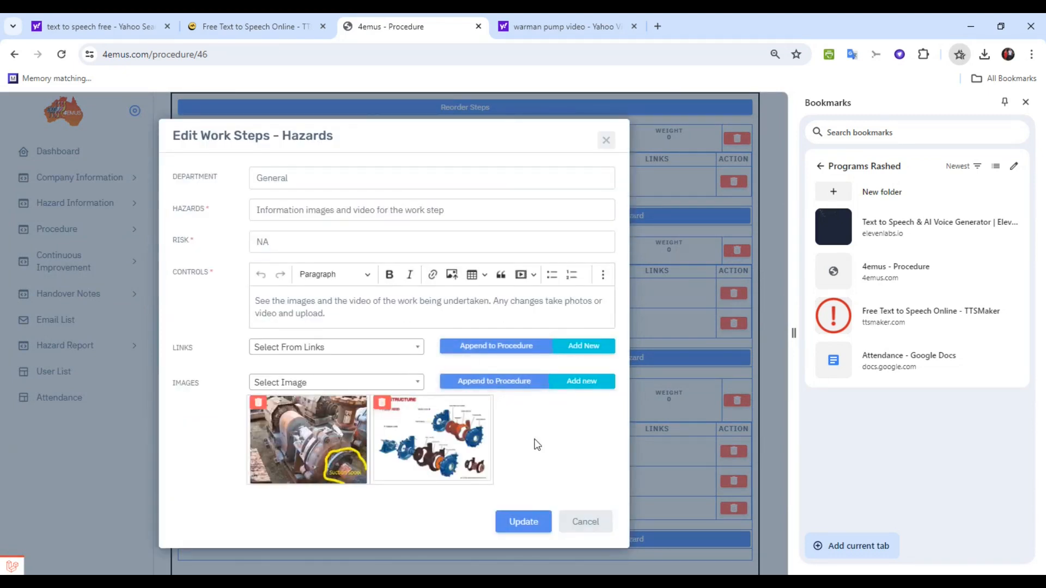
{"action": "left_click", "coordinate": [587, 521]}
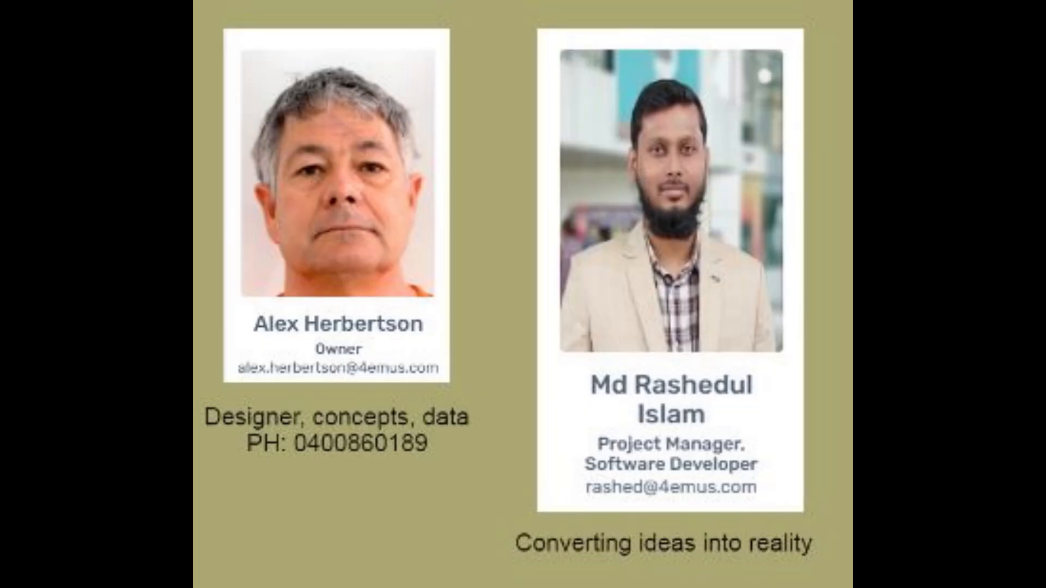